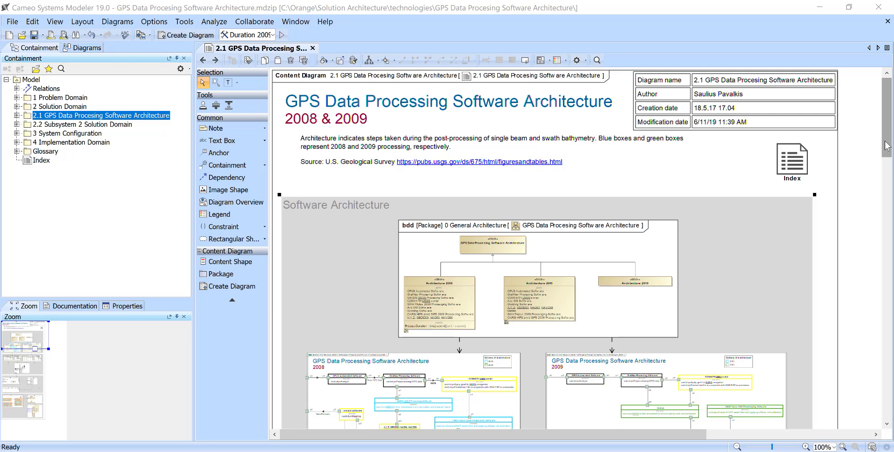
# Look through the overview diagram's Software Architecture, Process Modeling, Requirements Verification and Network Deployment sections
pyautogui.moveTo(887, 146); pyautogui.dragTo(893, 219)
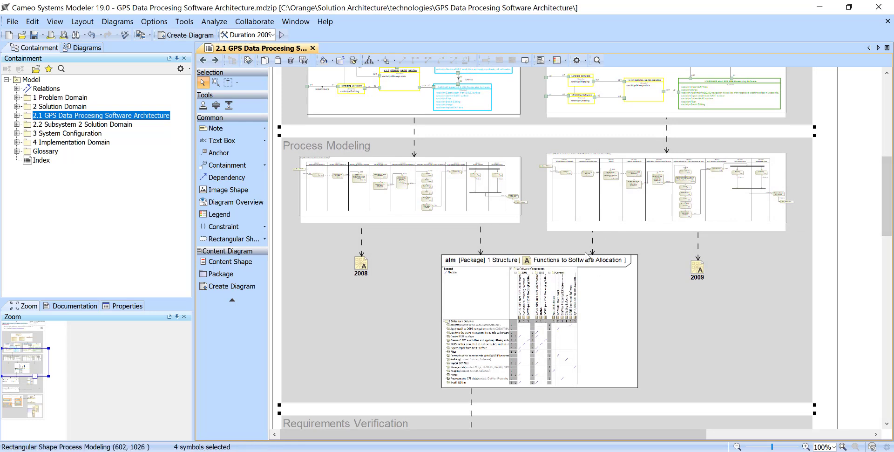
pyautogui.moveTo(891, 220); pyautogui.dragTo(890, 274)
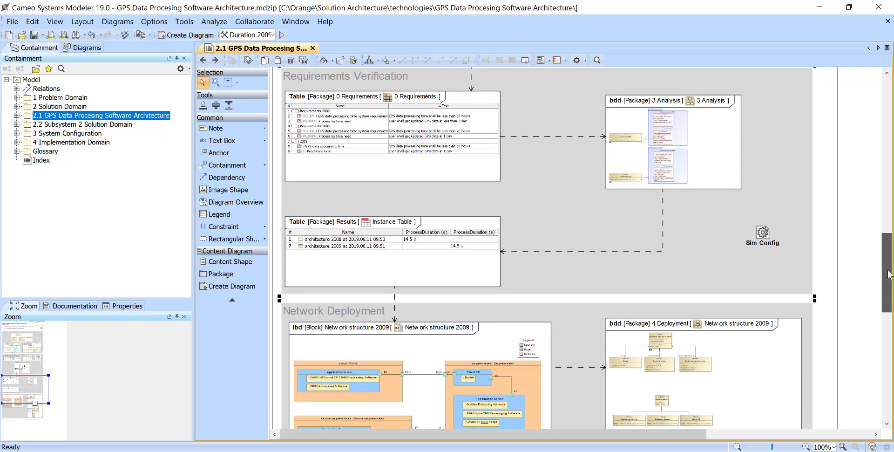
pyautogui.moveTo(889, 275); pyautogui.dragTo(889, 285)
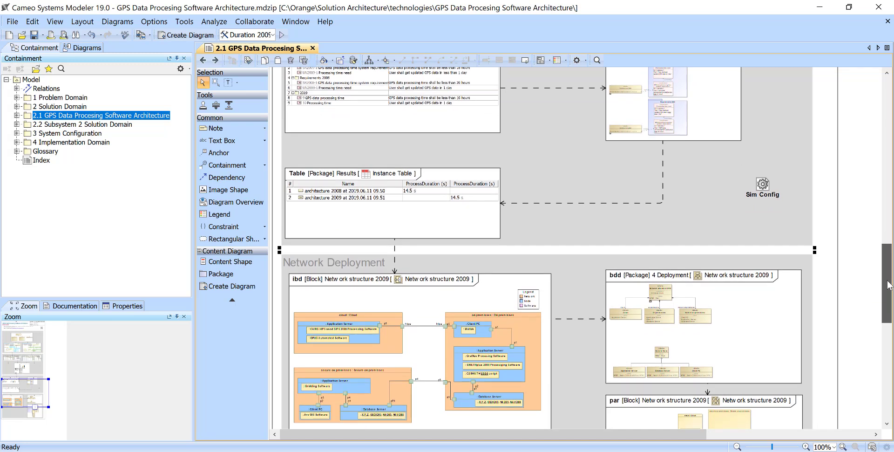
pyautogui.moveTo(889, 288); pyautogui.dragTo(889, 327)
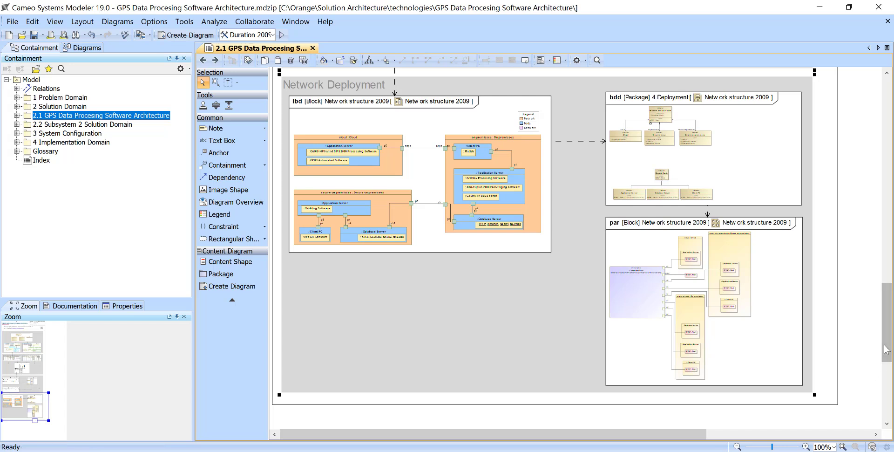
pyautogui.moveTo(884, 352); pyautogui.dragTo(868, 94)
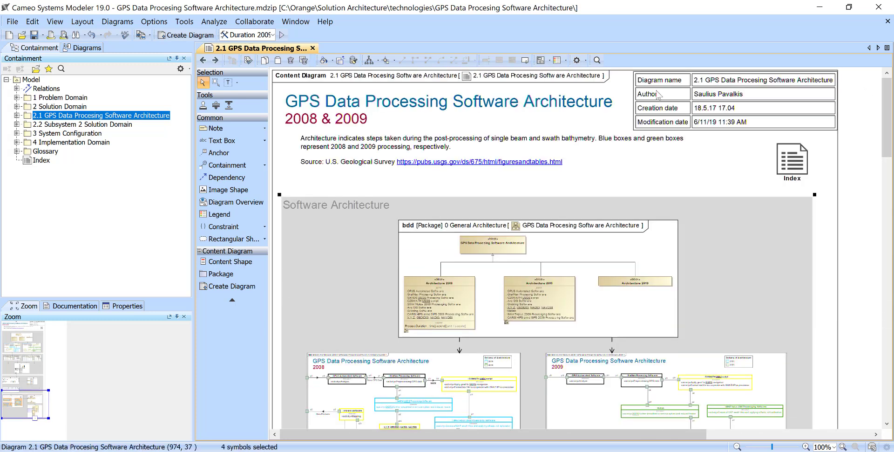
# Open the U.S. Geological Survey source link in the browser, view the larger Figure 11 flowchart and close it
pyautogui.click(442, 169)
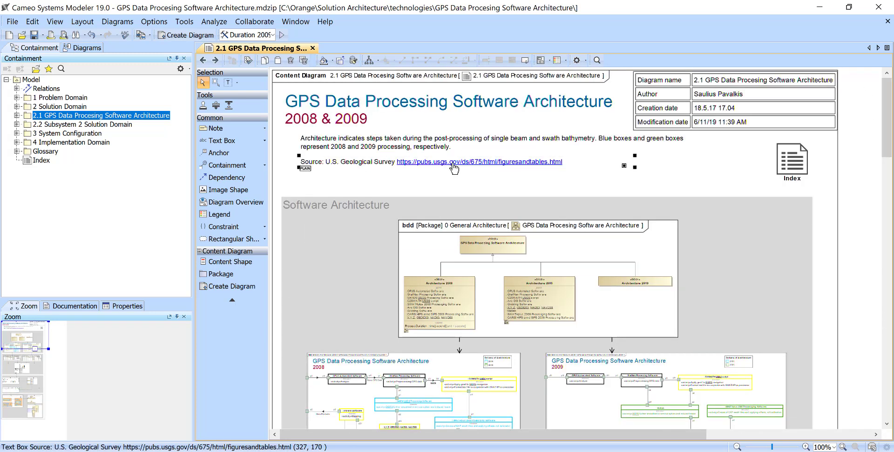
pyautogui.click(452, 164)
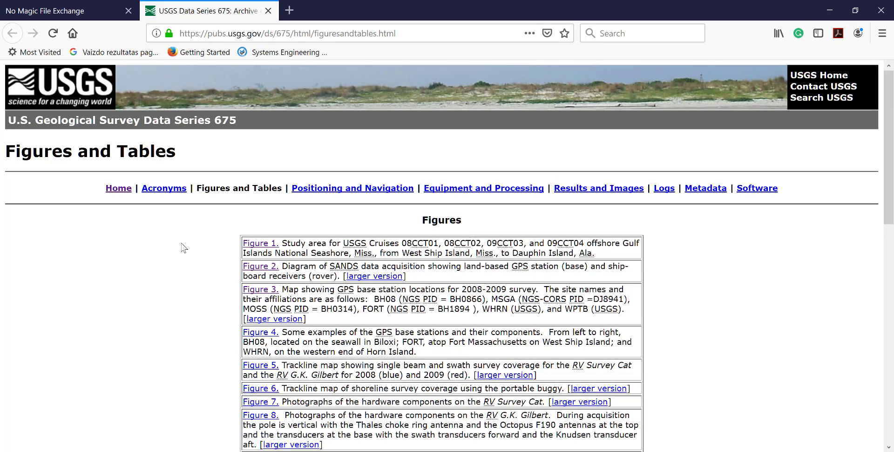
pyautogui.scroll(-7, 183, 248)
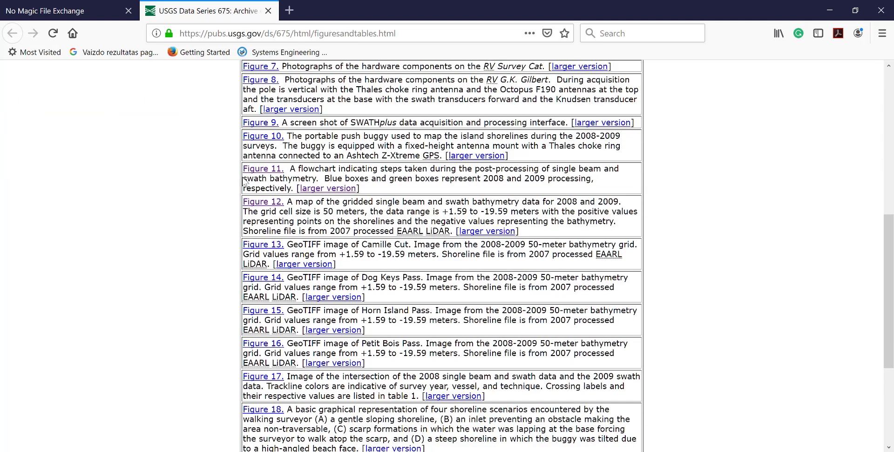
pyautogui.click(255, 171)
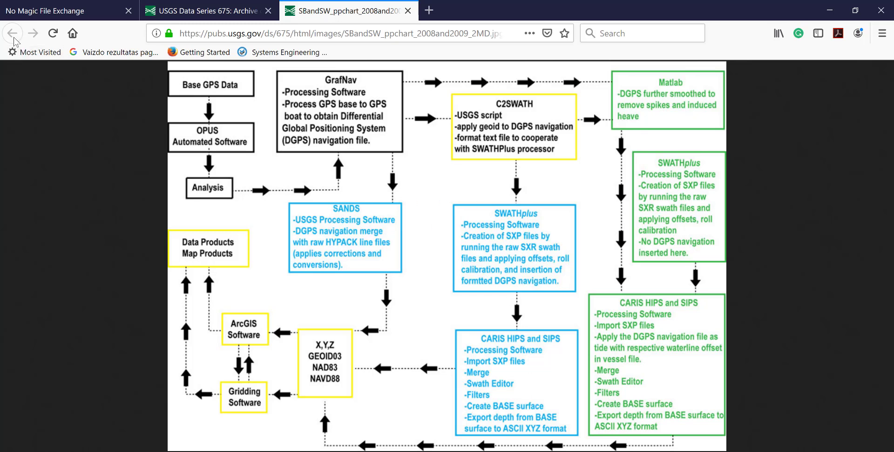
pyautogui.click(408, 10)
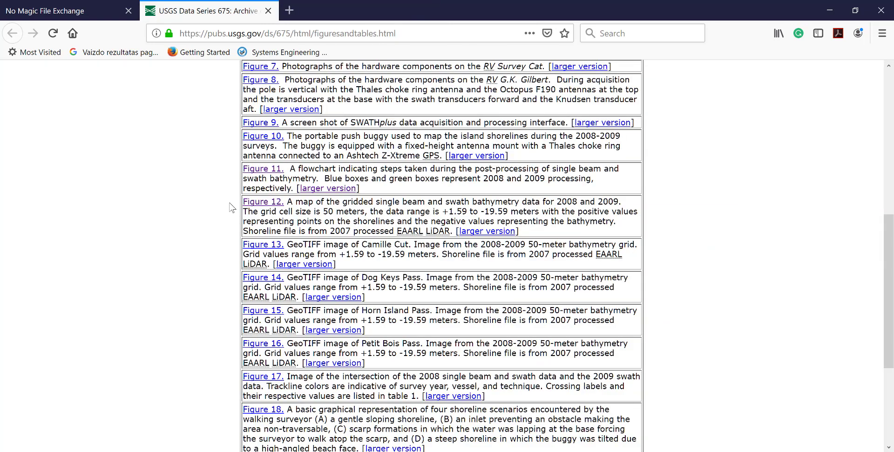
pyautogui.scroll(8, 230, 204)
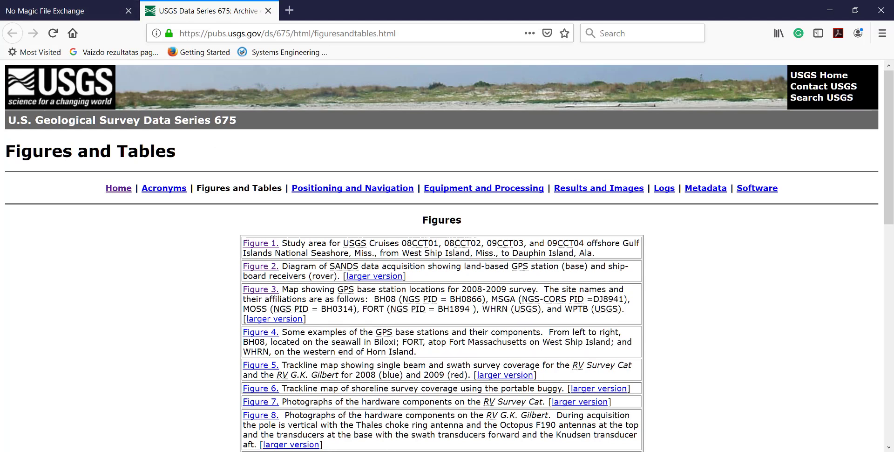
# Switch back to Cameo Systems Modeler and open the General Architecture block definition diagram from the overview
pyautogui.hotkey('alt', 'Tab')
pyautogui.scroll(-2, 513, 223)
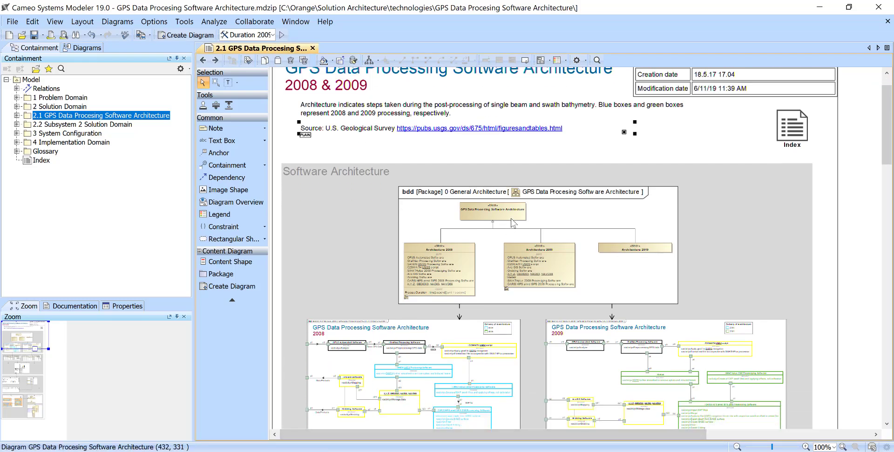
pyautogui.doubleClick(512, 222)
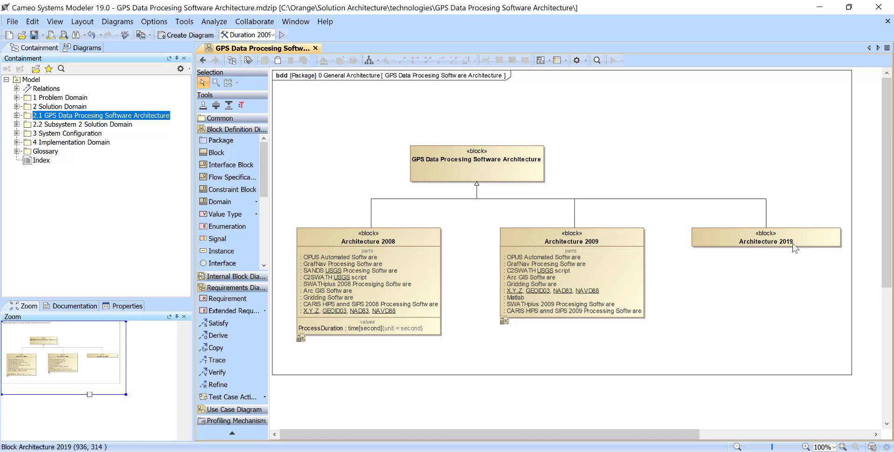
# Return to the overview, open the 2008 internal block diagram and show the glossary description of USGS in the SANDS part
pyautogui.click(203, 60)
pyautogui.scroll(-4, 342, 241)
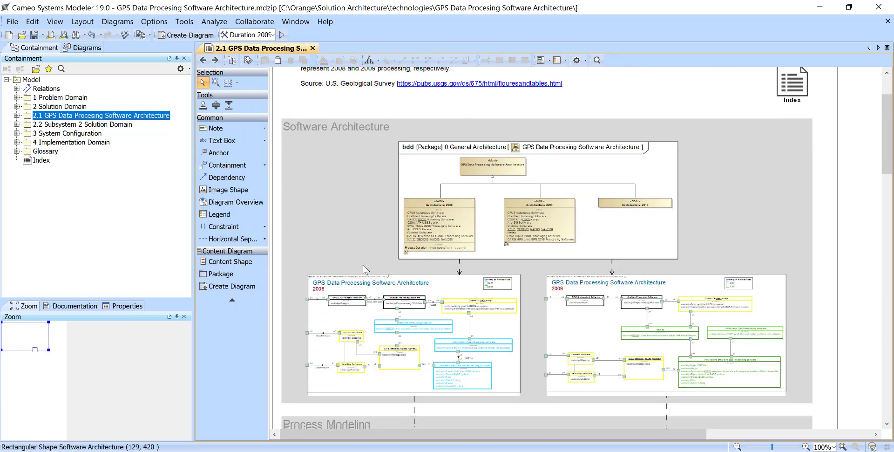
pyautogui.doubleClick(436, 301)
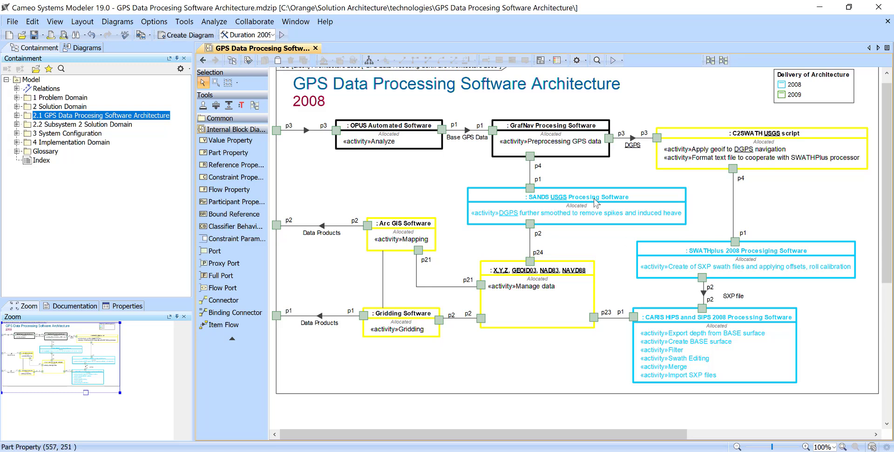
pyautogui.click(565, 203)
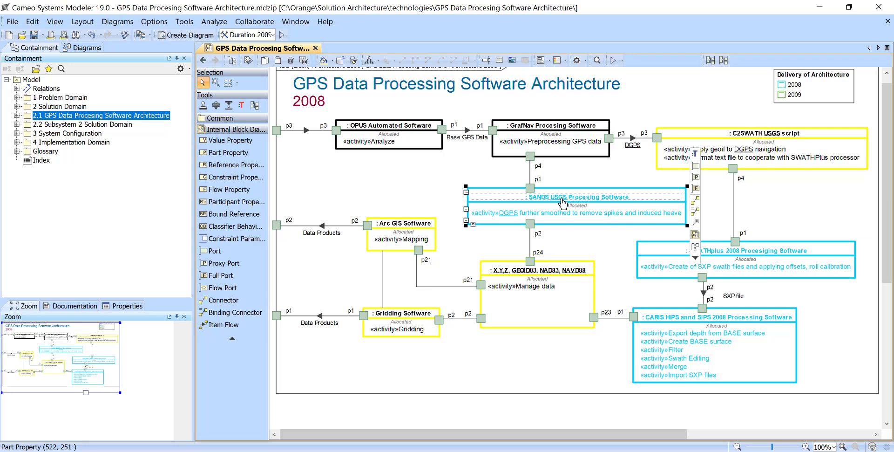
pyautogui.moveTo(562, 202)
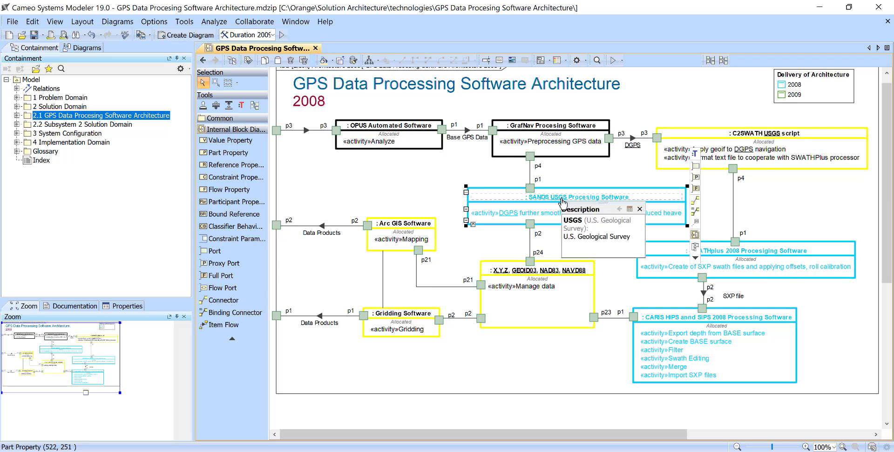
pyautogui.click(772, 210)
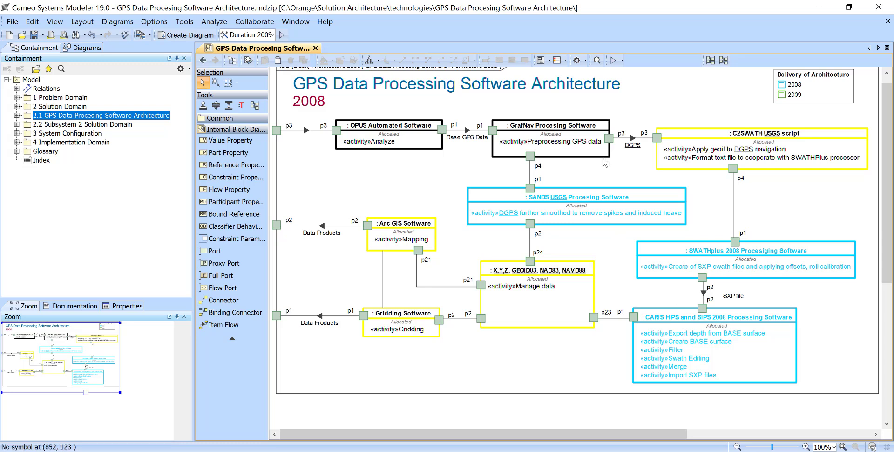
# Return to the overview, open the 2009 internal block diagram and show the glossary description of DGPS in the Matlab part
pyautogui.click(203, 60)
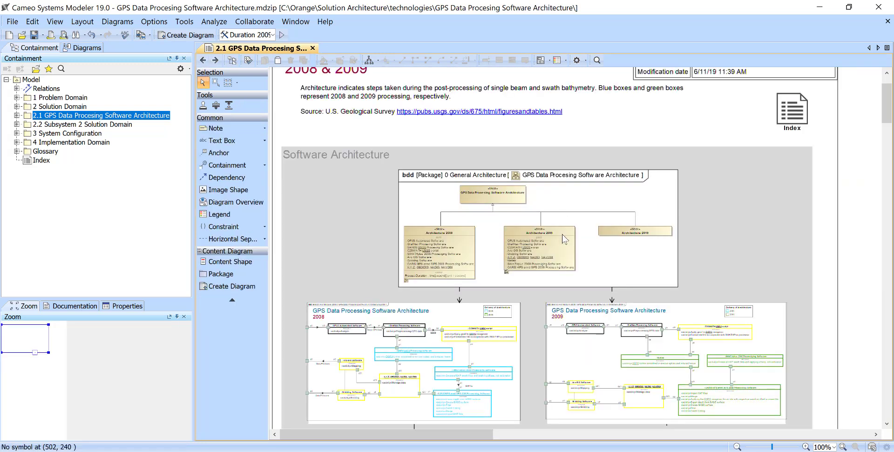
pyautogui.doubleClick(599, 314)
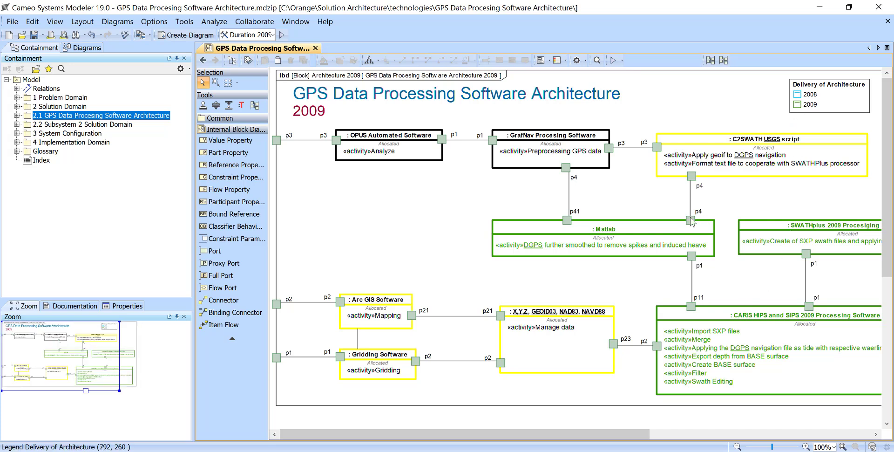
pyautogui.click(536, 248)
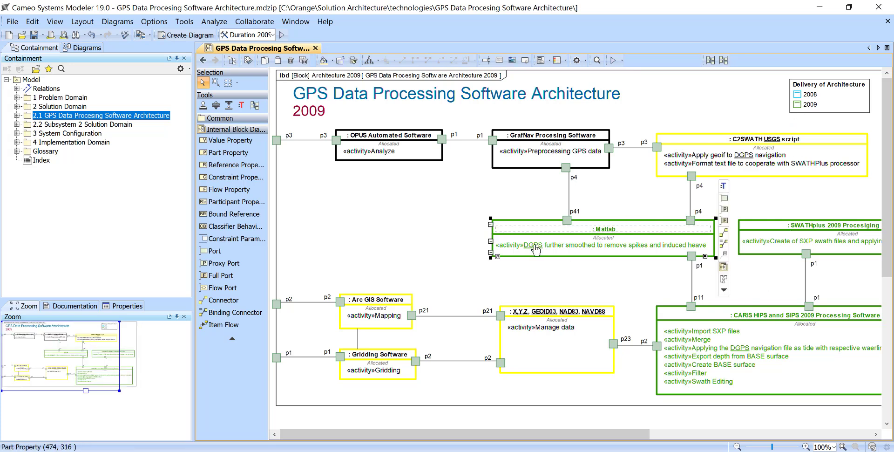
pyautogui.moveTo(536, 249)
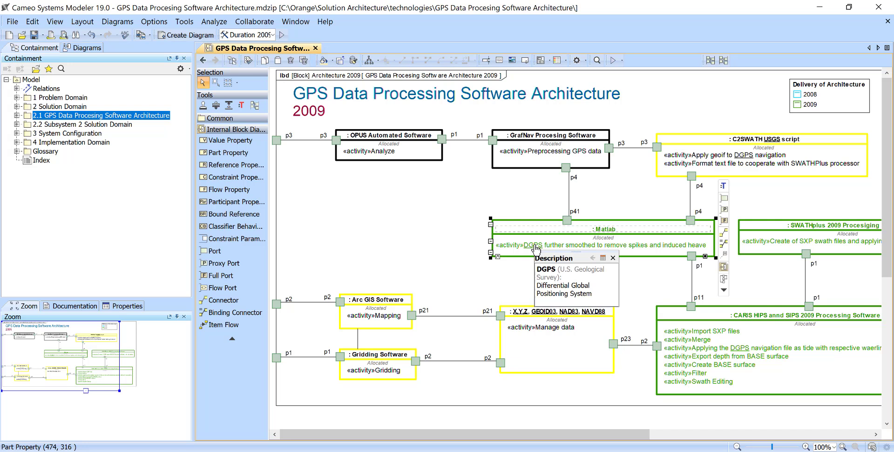
pyautogui.click(517, 208)
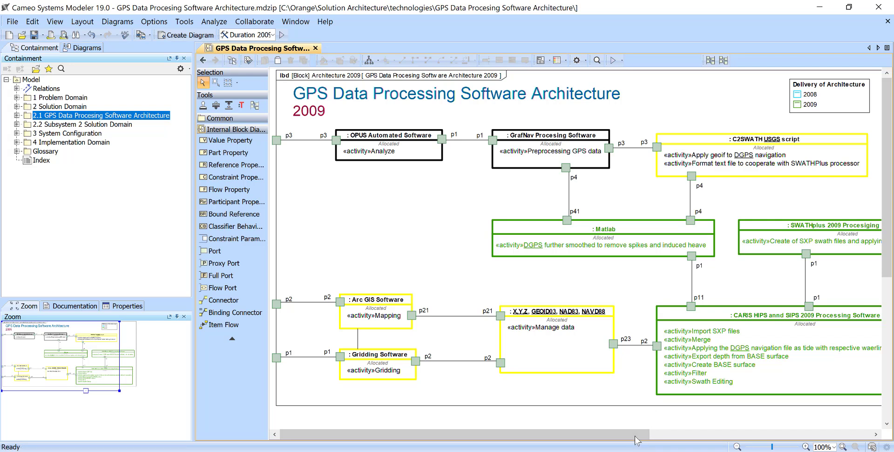
pyautogui.hscroll(5, 673, 306)
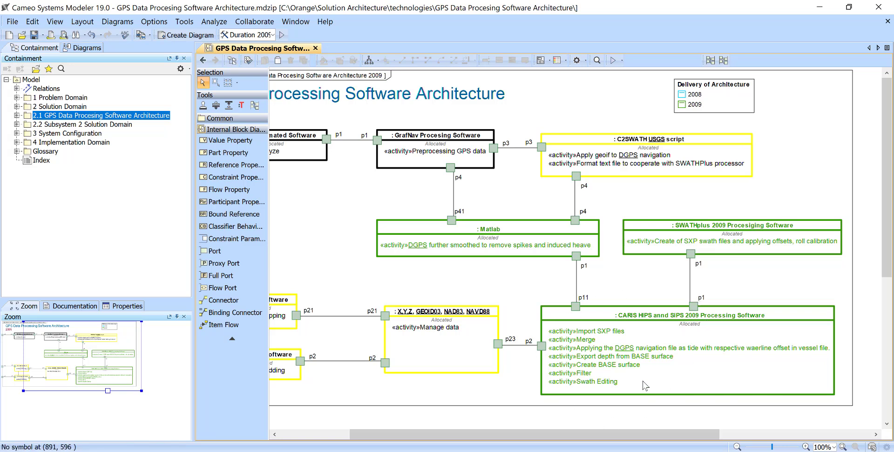
# Return to the overview, open the 2008 activity diagram under Process Modeling and examine its allocated swimlanes and action durations
pyautogui.click(201, 61)
pyautogui.scroll(-3, 458, 281)
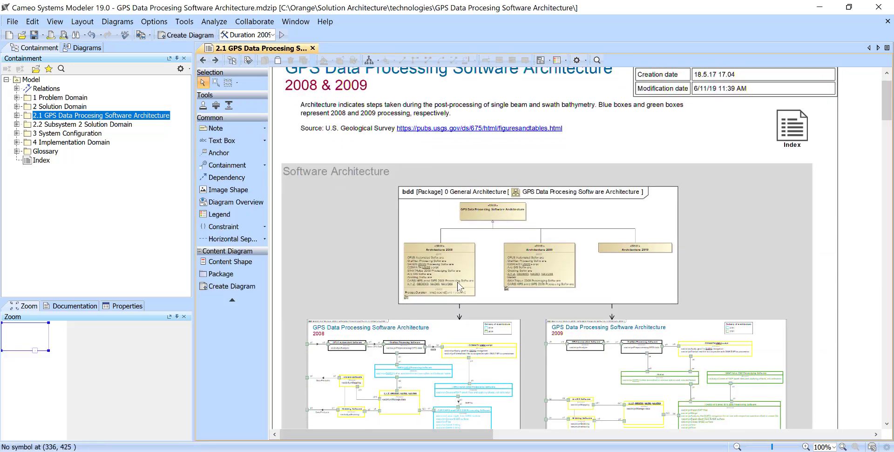
pyautogui.scroll(-5, 460, 293)
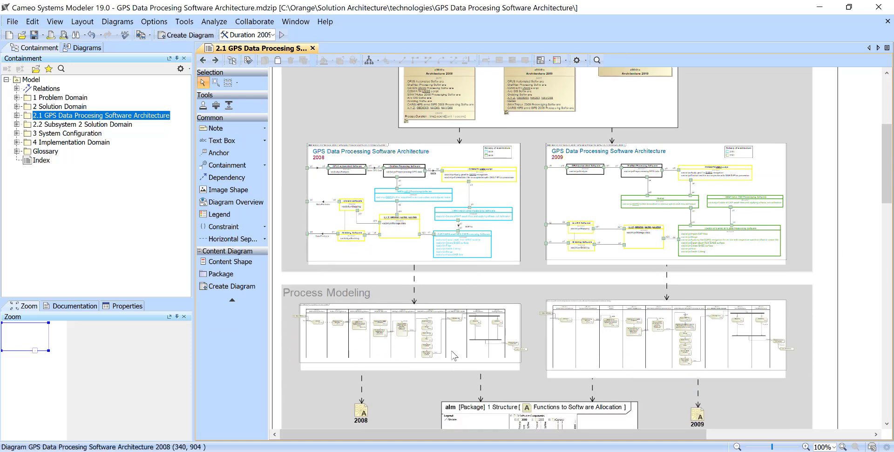
pyautogui.click(450, 320)
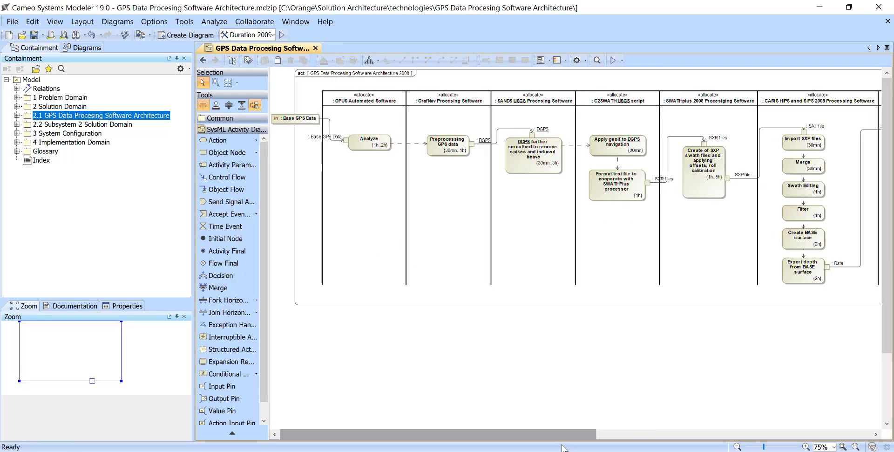
pyautogui.moveTo(556, 436); pyautogui.dragTo(736, 439)
pyautogui.moveTo(732, 439); pyautogui.dragTo(657, 441)
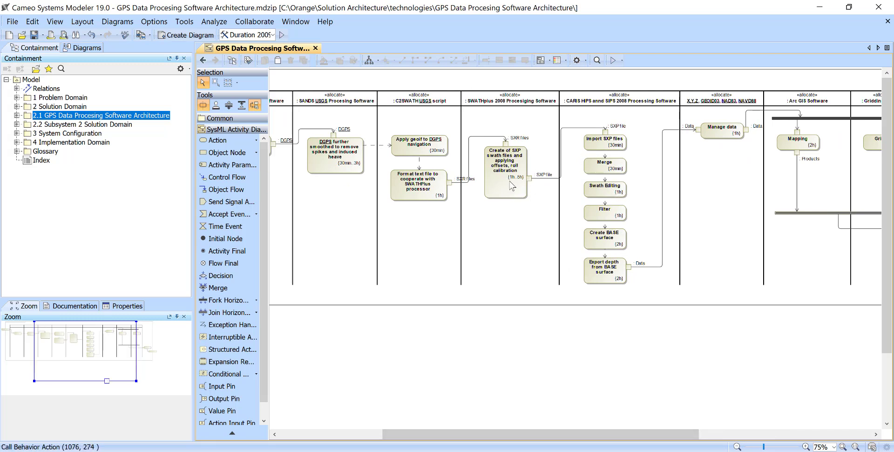
pyautogui.scroll(4, 523, 180)
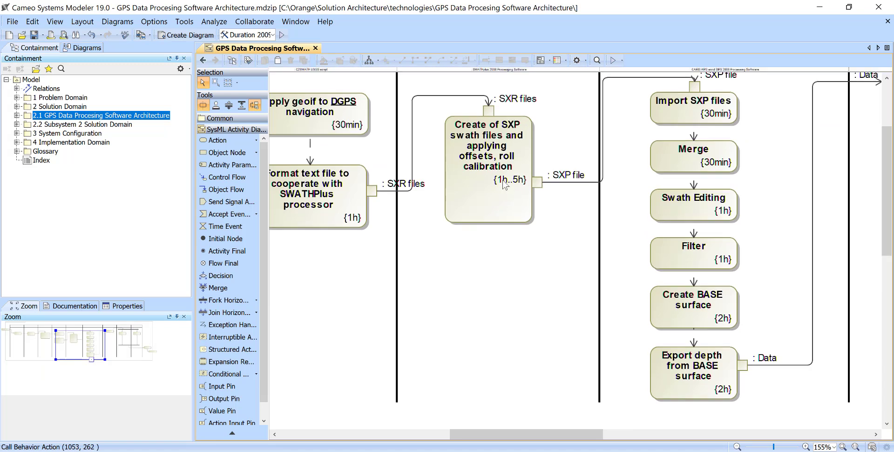
pyautogui.scroll(-4, 508, 181)
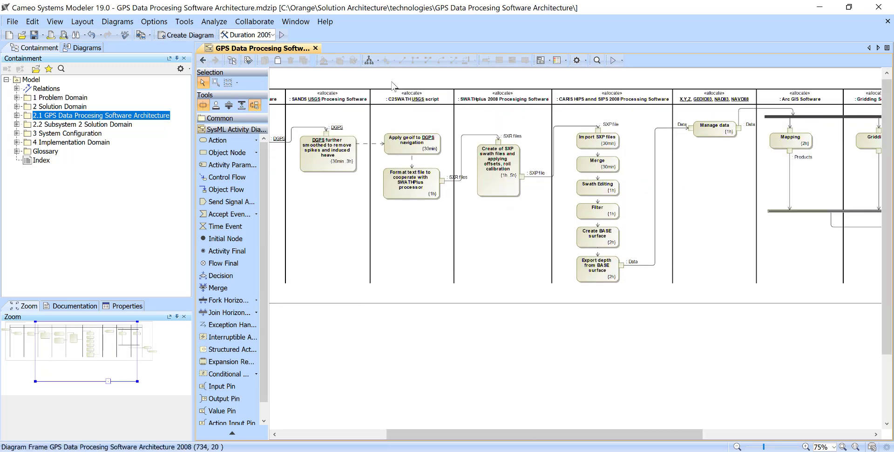
pyautogui.scroll(2, 414, 111)
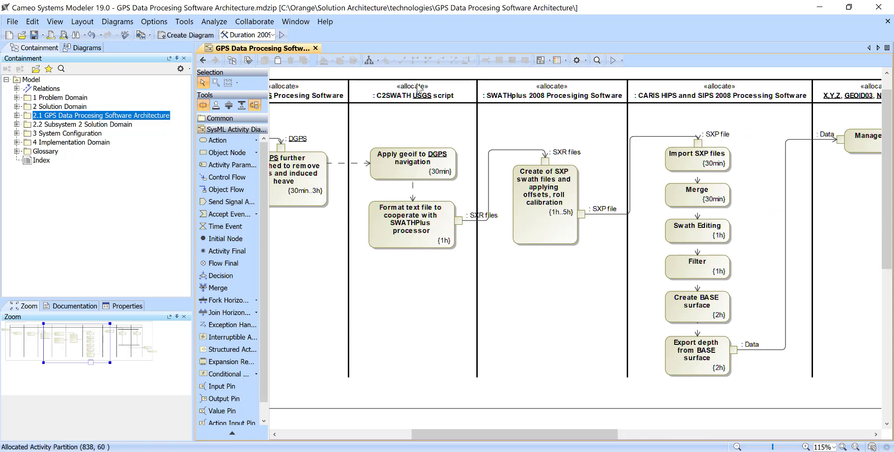
# Return to the overview, open the 2009 activity diagram under Process Modeling and examine its actions across the swimlanes
pyautogui.click(203, 60)
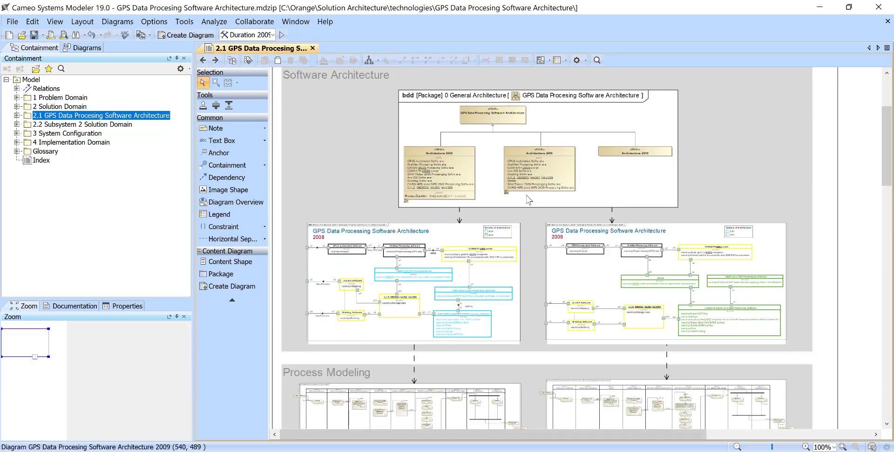
pyautogui.scroll(-4, 671, 280)
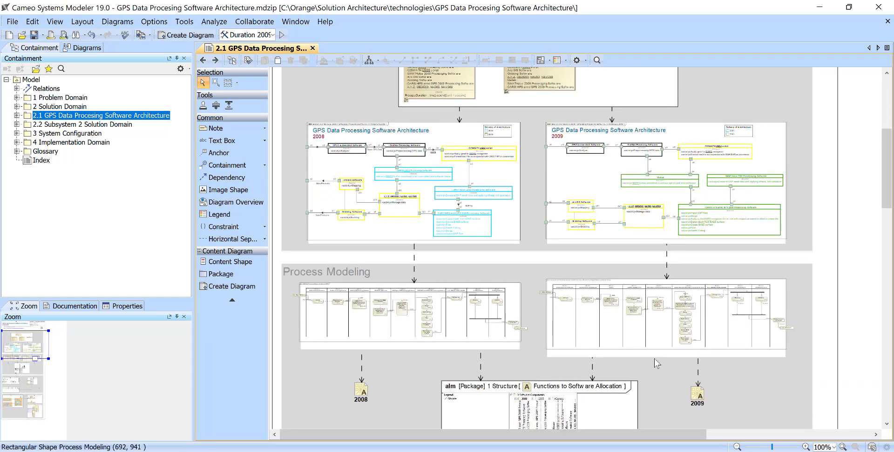
pyautogui.doubleClick(649, 303)
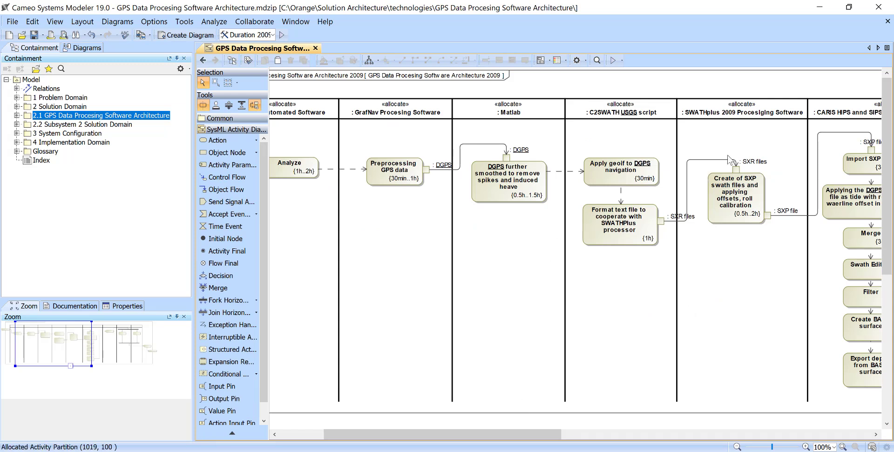
pyautogui.hscroll(10, 727, 155)
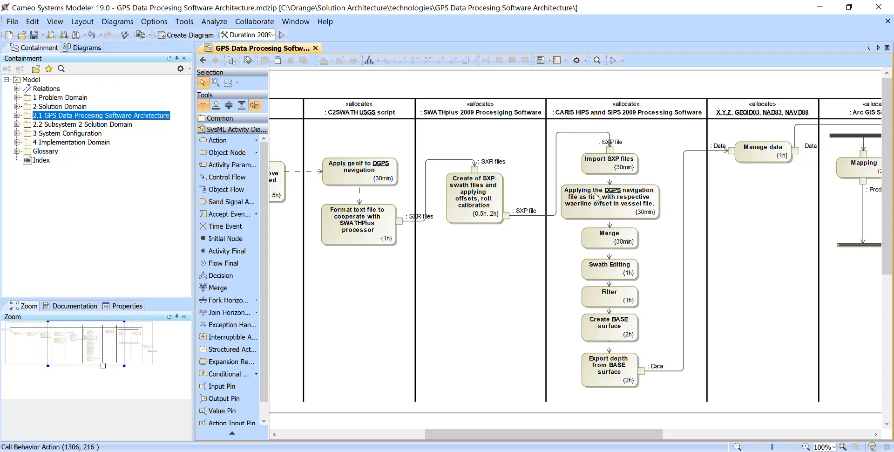
# Return to the overview and open the Functions to Software Allocation matrix to examine its allocations
pyautogui.click(203, 59)
pyautogui.scroll(-2, 428, 272)
pyautogui.scroll(-5, 429, 275)
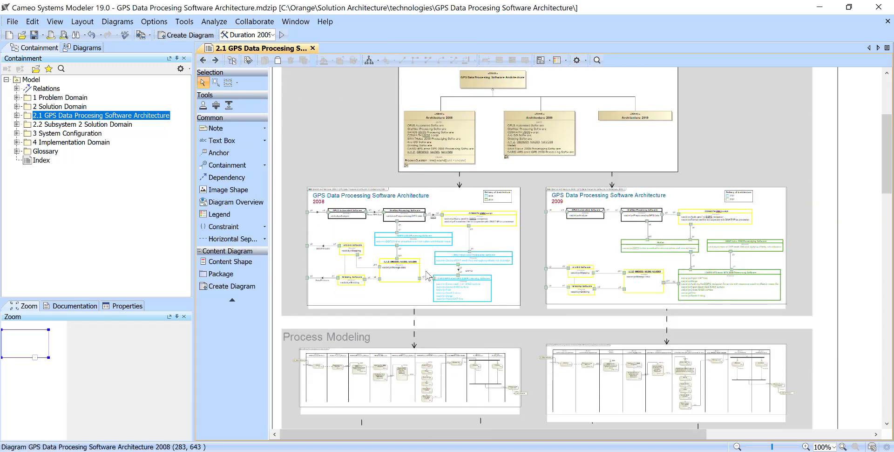
pyautogui.doubleClick(568, 317)
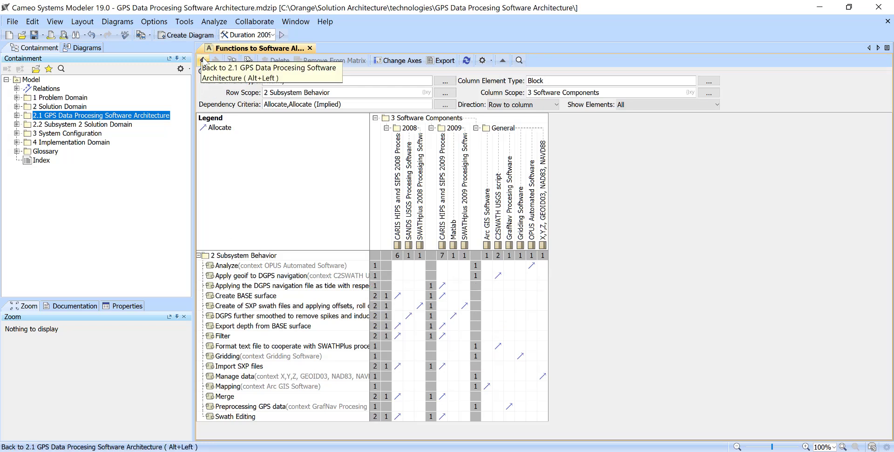
# Return to the overview, open the 2009 relation map below Process Modeling and select its root activity
pyautogui.click(203, 60)
pyautogui.scroll(-3, 410, 227)
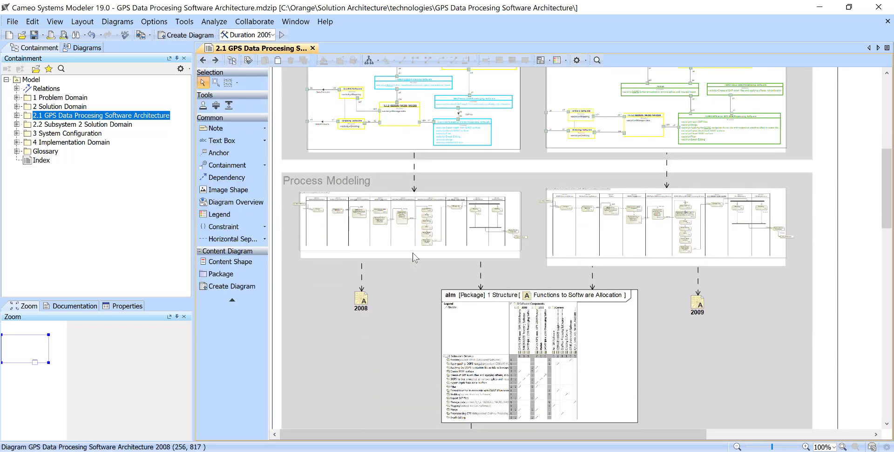
pyautogui.scroll(-6, 413, 252)
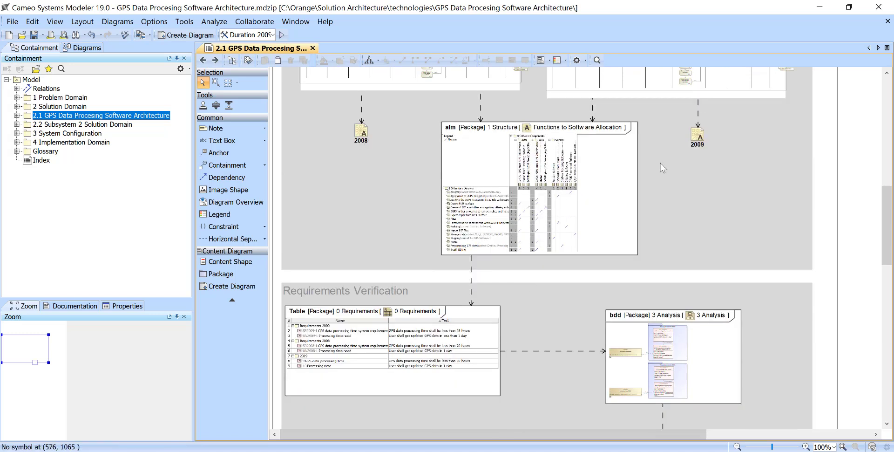
pyautogui.doubleClick(698, 136)
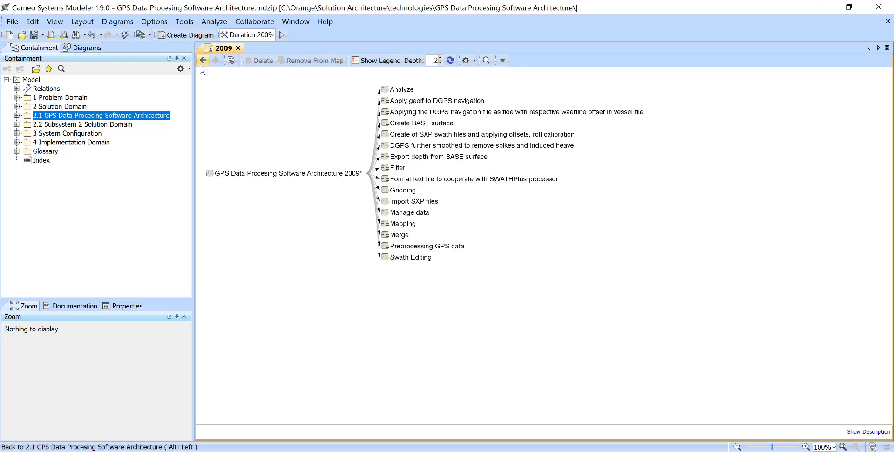
pyautogui.click(242, 174)
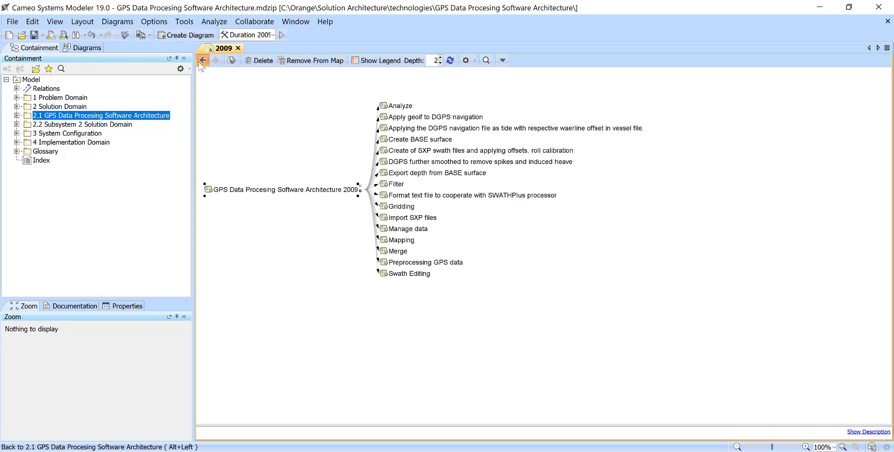
# Return to the overview, open the 0 Requirements table and move the Requirements 2008 group above Requirements 2009
pyautogui.click(203, 60)
pyautogui.scroll(-5, 613, 217)
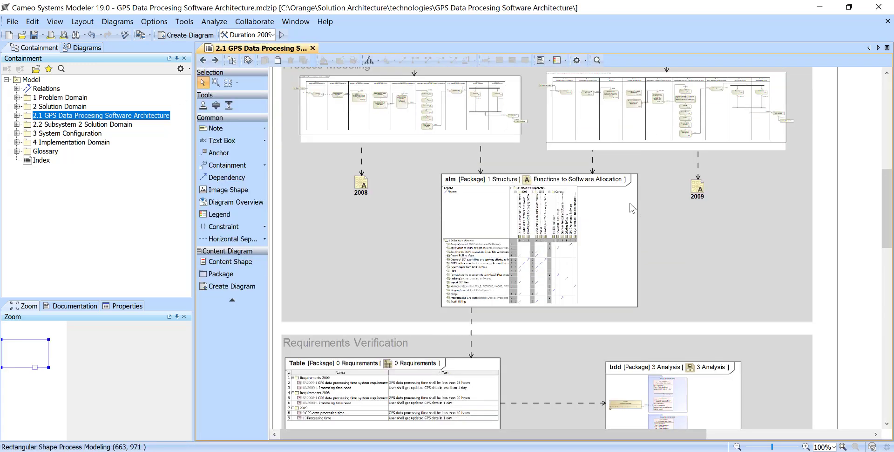
pyautogui.scroll(-4, 614, 217)
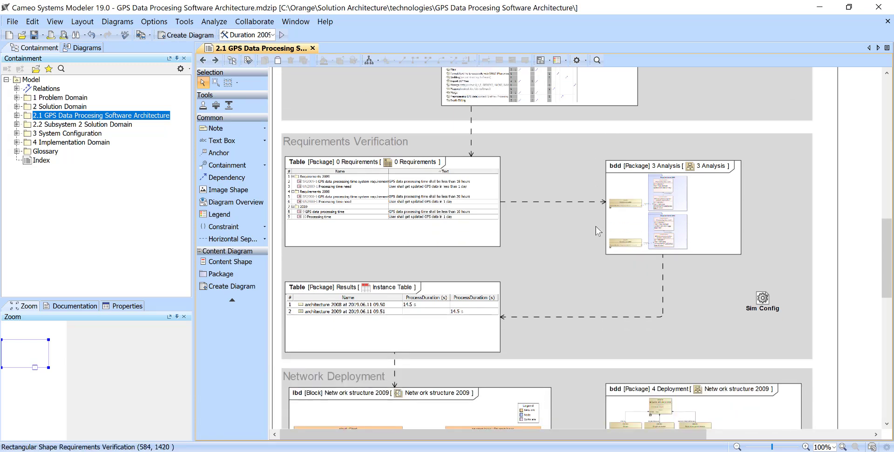
pyautogui.doubleClick(390, 175)
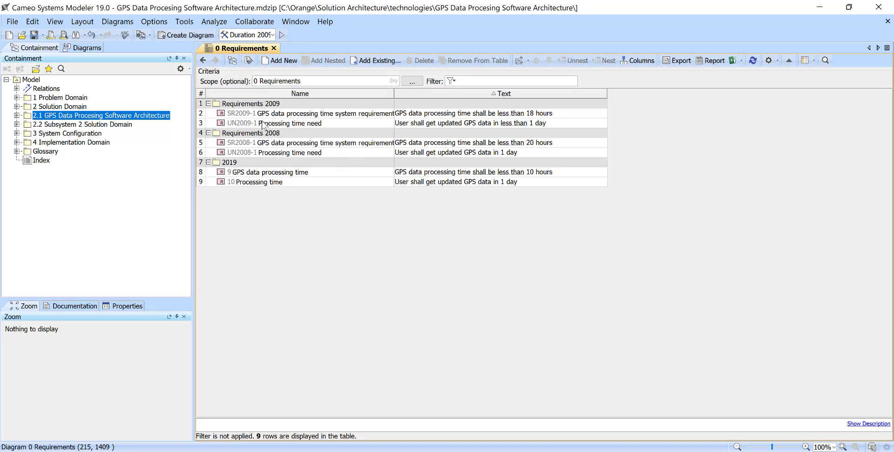
pyautogui.click(223, 133)
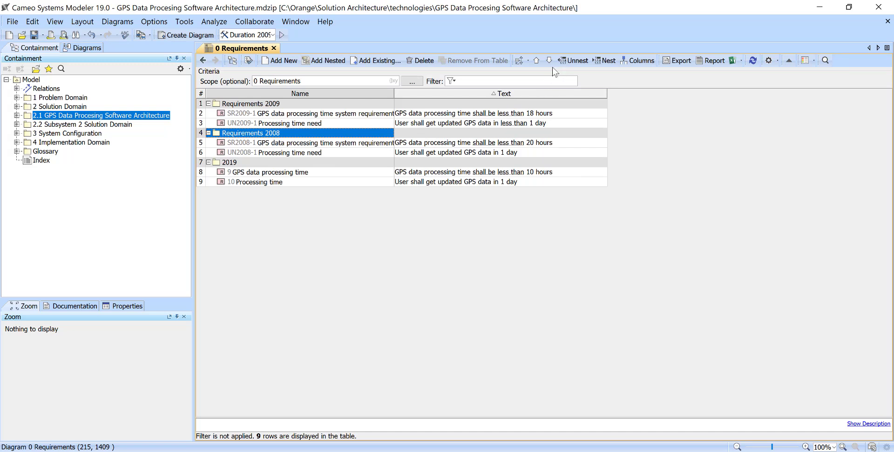
pyautogui.click(536, 60)
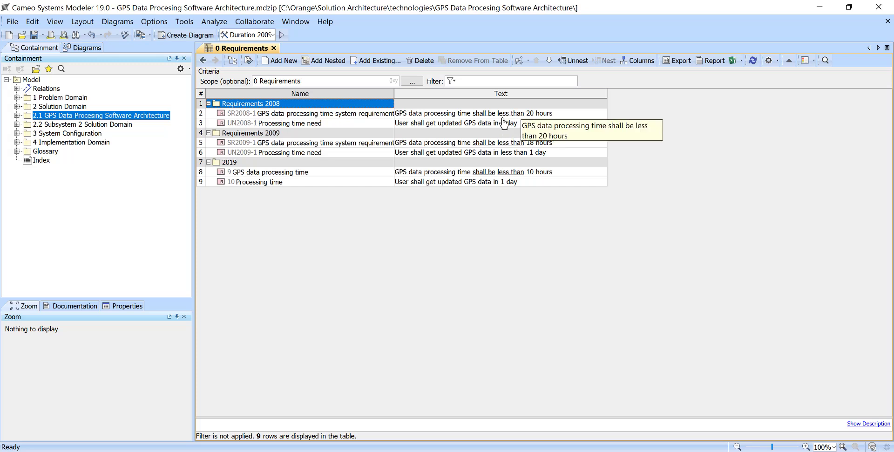
# Set the limit in the SR2008-1 requirement text to 25 hours and show the glossary description of "less than"
pyautogui.moveTo(503, 121)
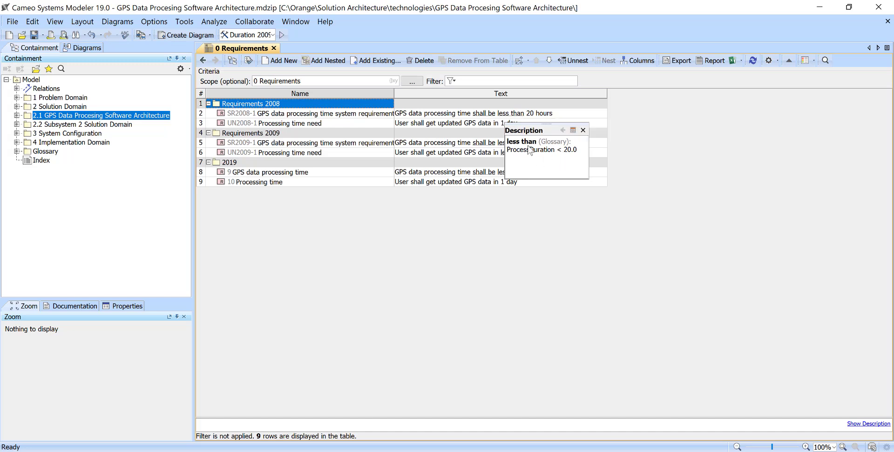
pyautogui.click(496, 116)
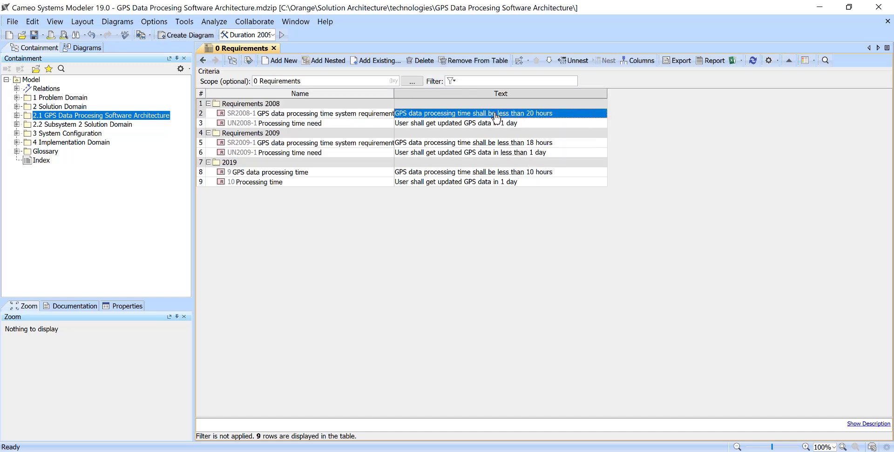
pyautogui.click(527, 113)
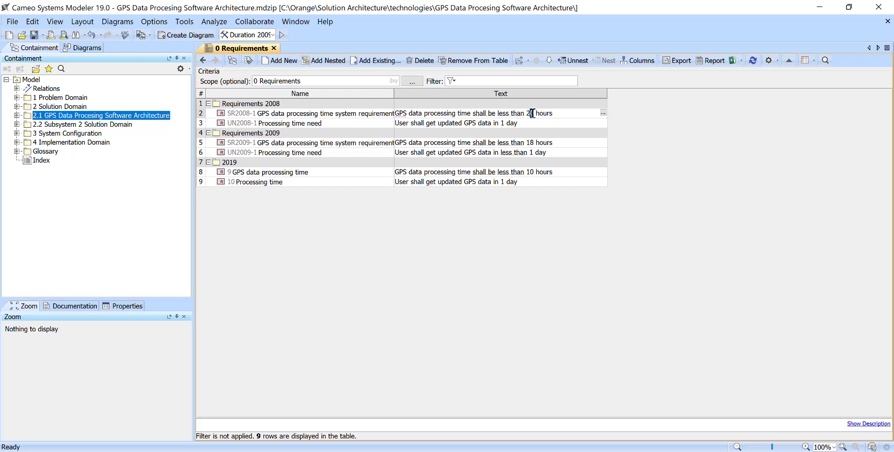
pyautogui.click(501, 123)
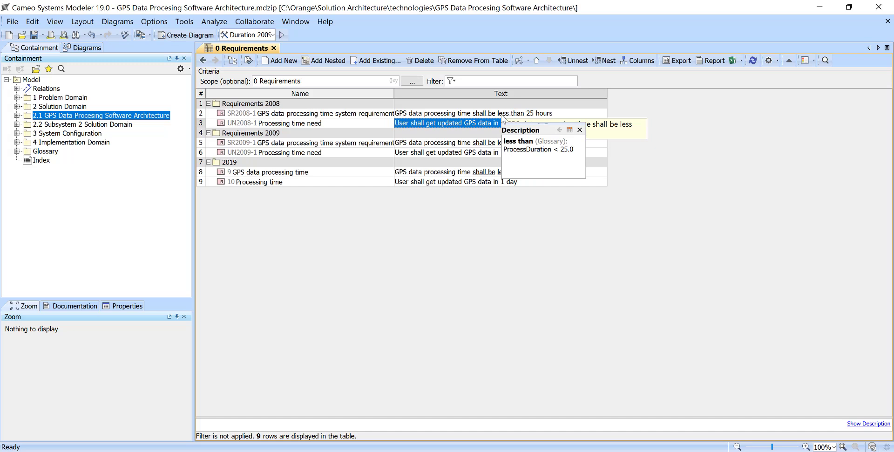
# Remove "less than" from the SR2008-1 requirement text and show the glossary description of "shall be"
pyautogui.click(500, 114)
pyautogui.click(492, 113)
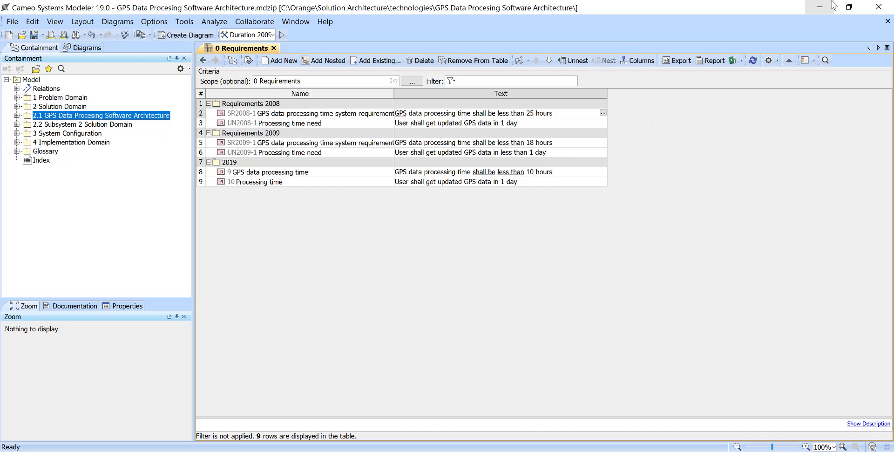
pyautogui.hotkey('ctrl', 'Right')
pyautogui.press('Left')
pyautogui.hotkey('ctrl', 'shift', 'Left')
pyautogui.hotkey('ctrl', 'shift', 'Left')
pyautogui.press('Delete')
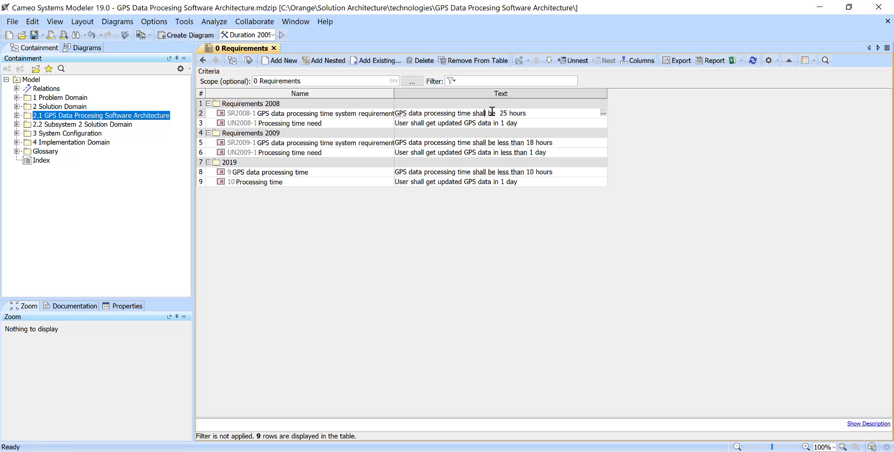
pyautogui.click(495, 142)
pyautogui.moveTo(492, 114)
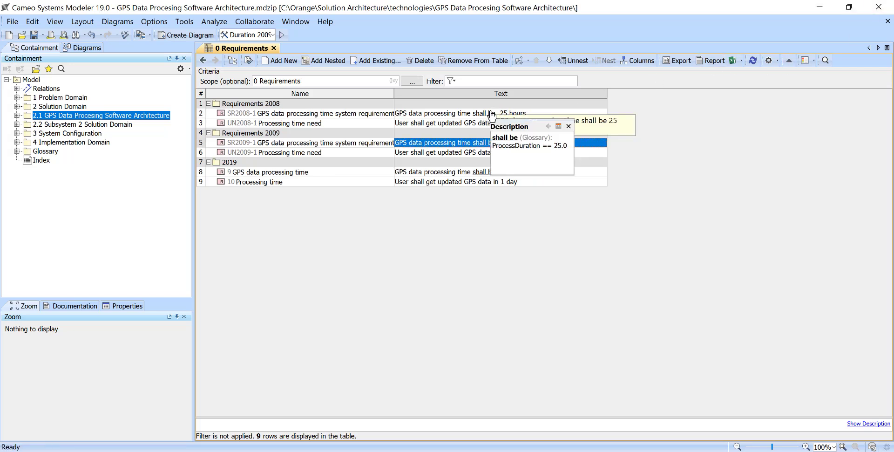
# Reinsert "less than" before "25 hours" in the SR2008-1 requirement text
pyautogui.click(493, 114)
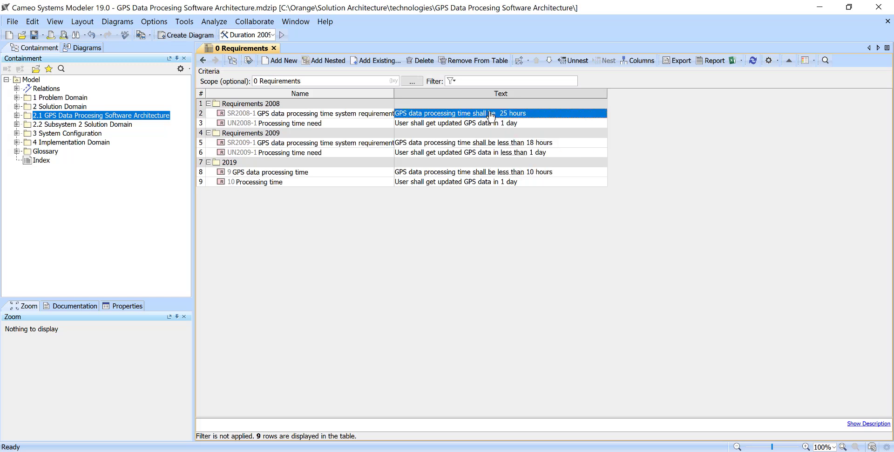
pyautogui.click(499, 115)
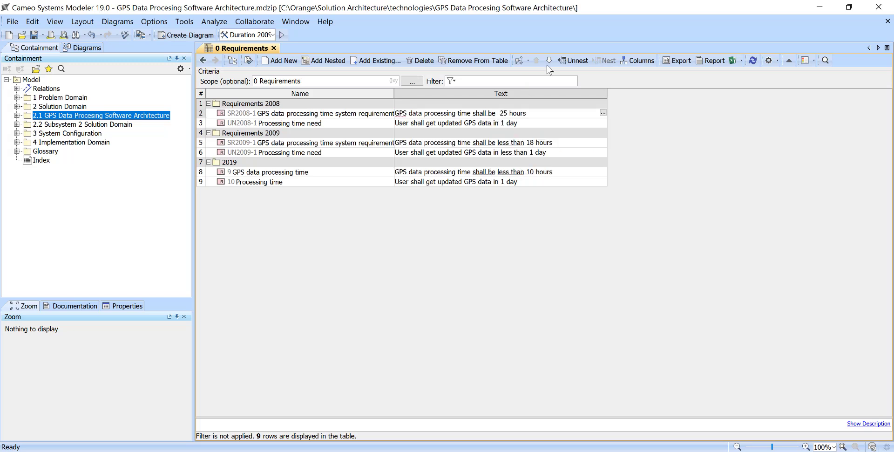
pyautogui.write('less than')
pyautogui.click(633, 239)
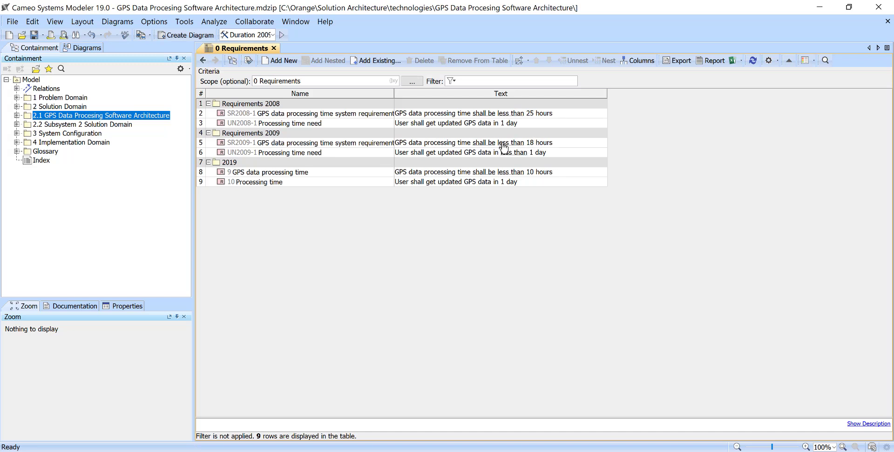
# Return to the overview and open the 3 Analysis block definition diagram under Requirements Verification
pyautogui.moveTo(504, 148)
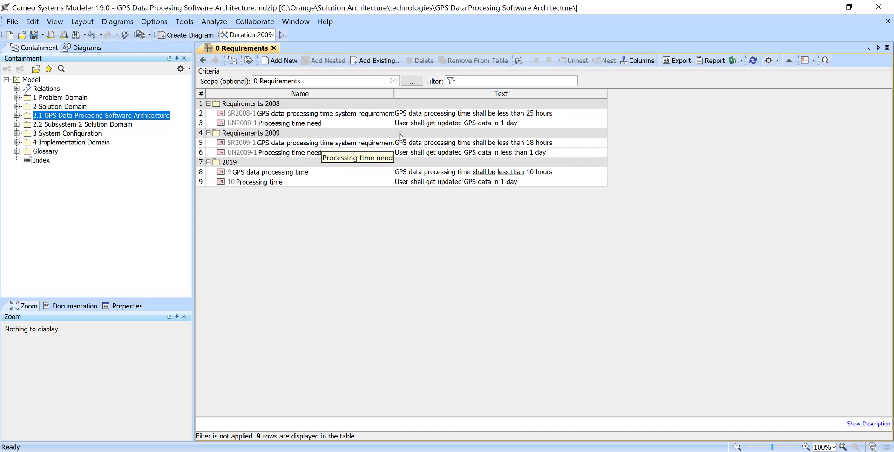
pyautogui.click(204, 63)
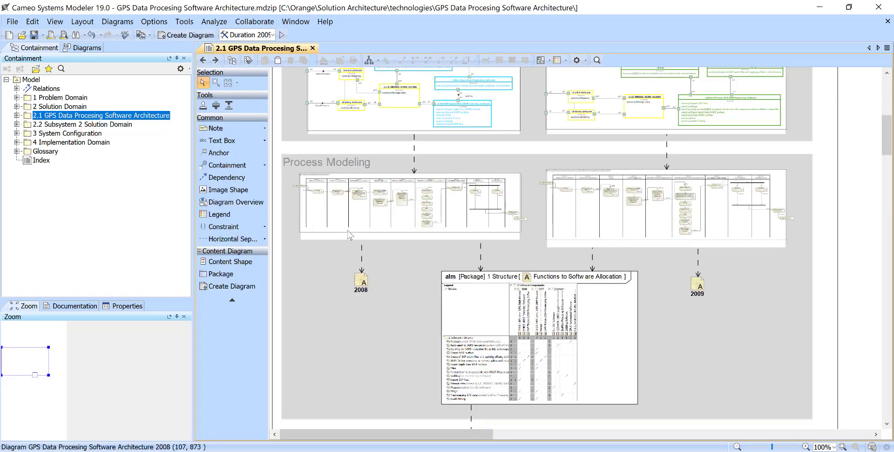
pyautogui.scroll(-5, 365, 259)
pyautogui.scroll(-2, 364, 256)
pyautogui.doubleClick(626, 303)
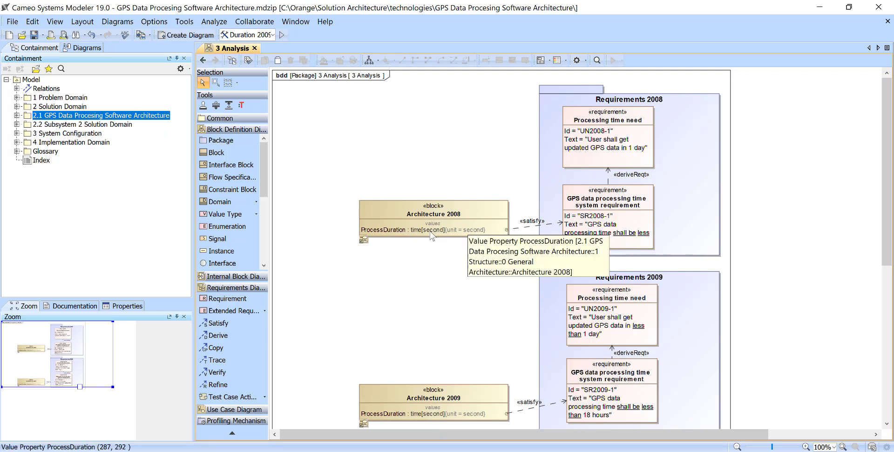
# Apply the moe stereotype to the ProcessDuration value property of the Architecture 2008 block
pyautogui.rightClick(394, 232)
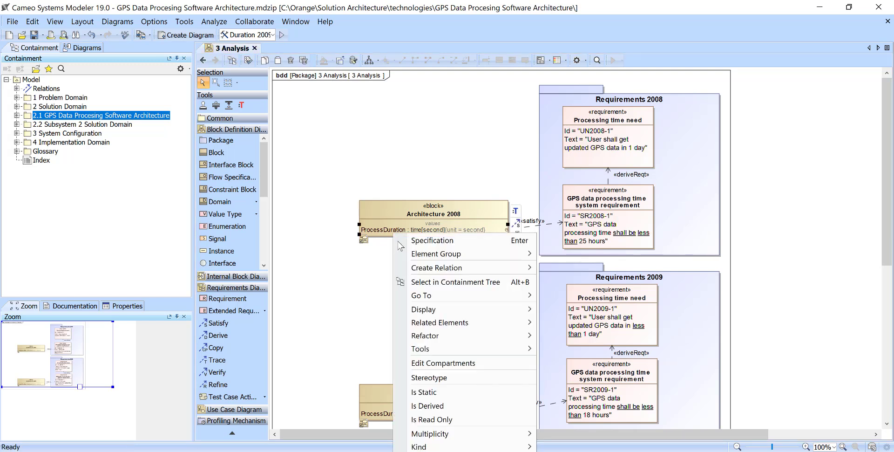
pyautogui.click(437, 378)
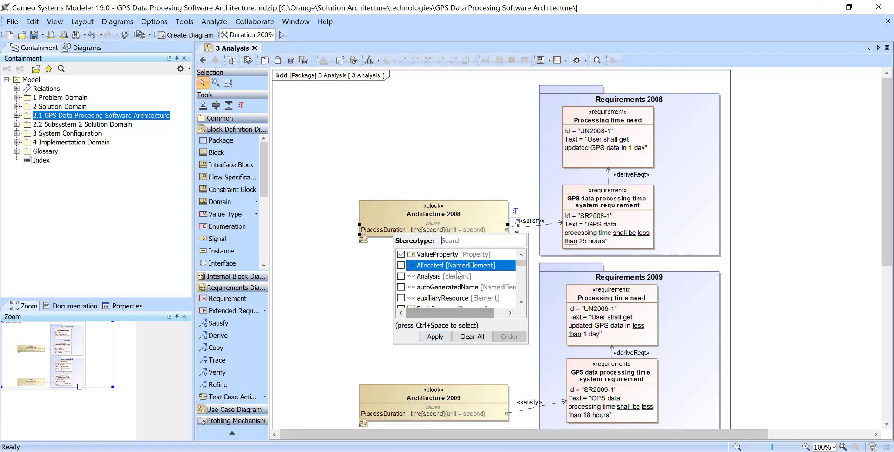
pyautogui.click(474, 240)
pyautogui.write('mo')
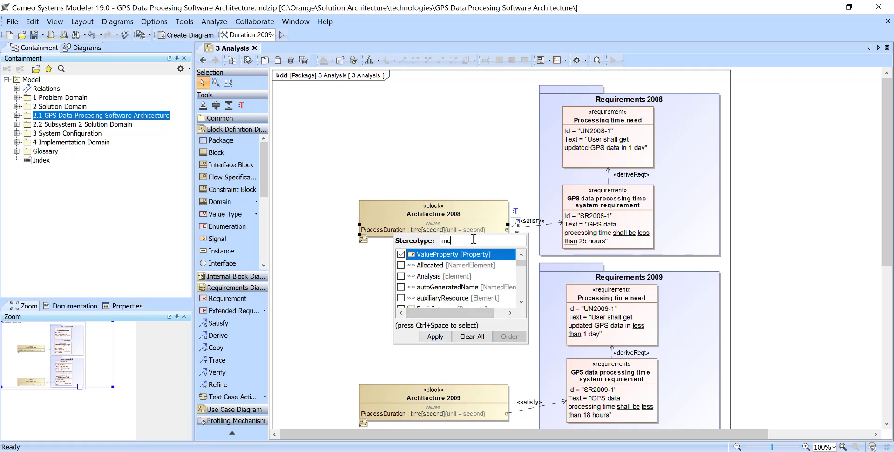
pyautogui.write('e')
pyautogui.click(445, 256)
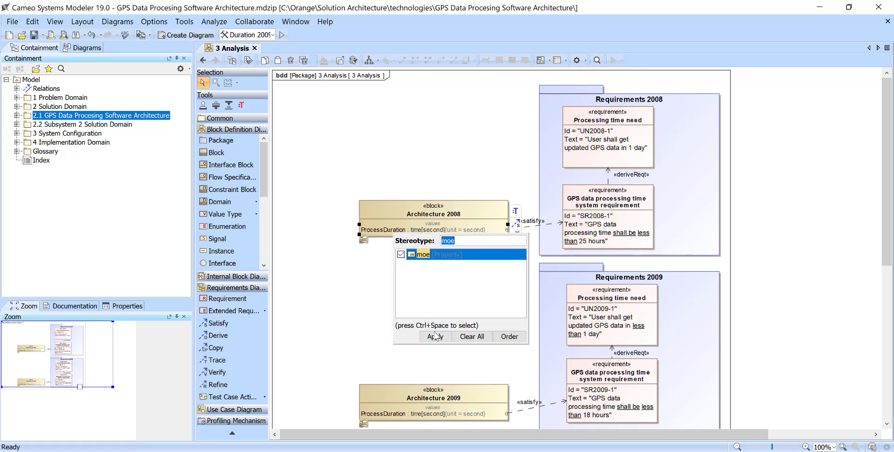
pyautogui.click(436, 337)
# Apply the moe stereotype to the ProcessDuration value property of the Architecture 2009 block
pyautogui.rightClick(406, 395)
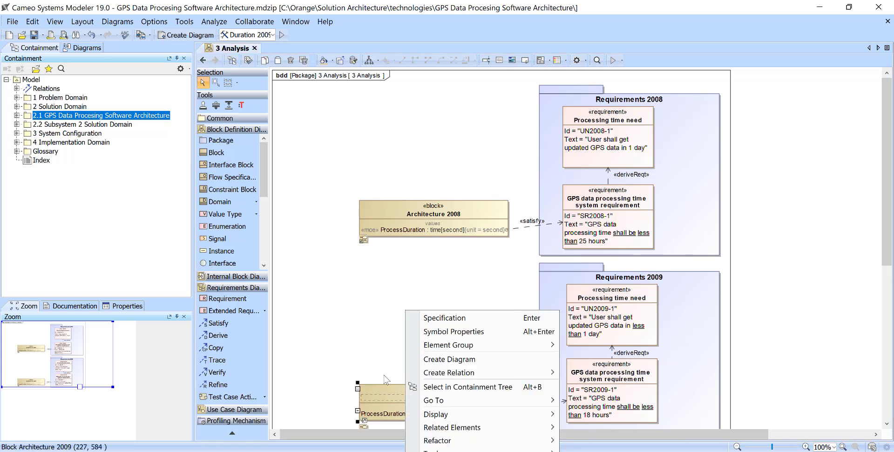
pyautogui.click(376, 416)
pyautogui.rightClick(376, 415)
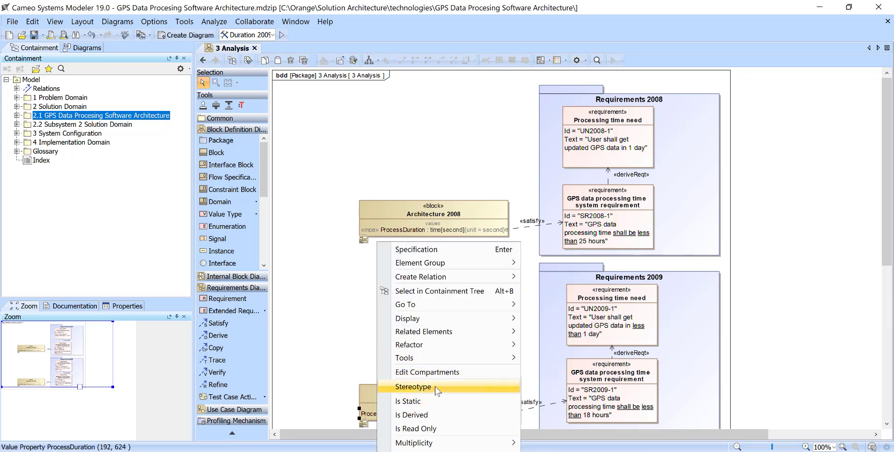
pyautogui.click(435, 387)
pyautogui.write('moe')
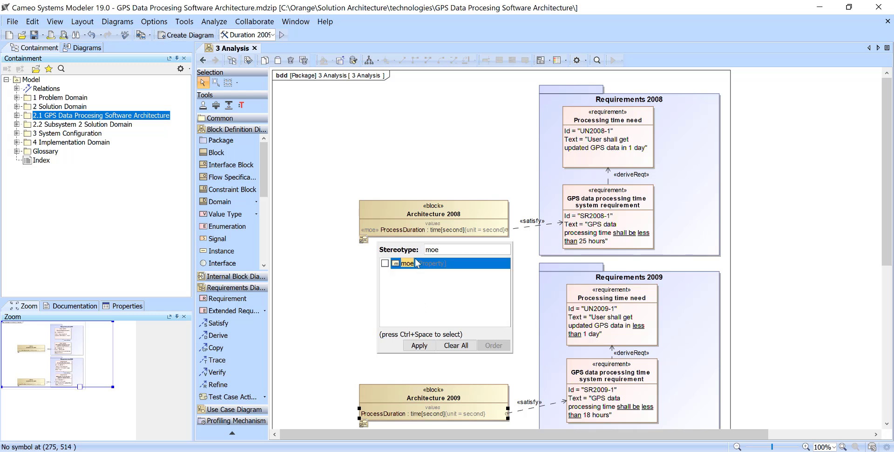
pyautogui.click(415, 261)
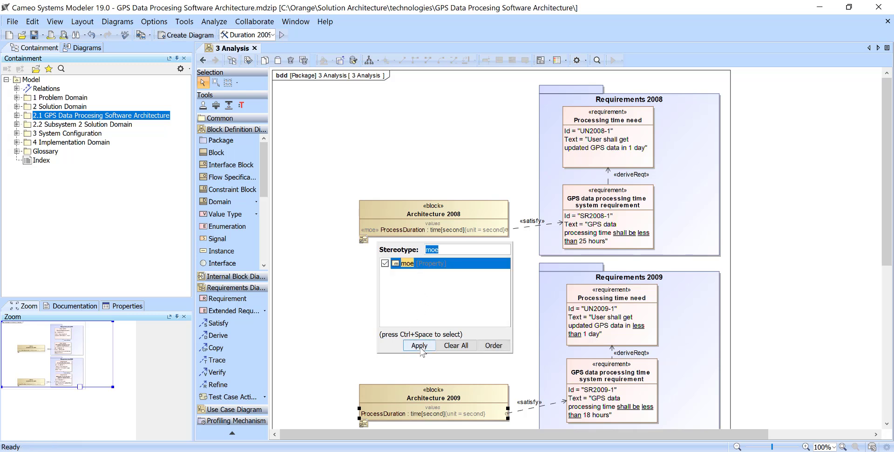
pyautogui.click(421, 347)
pyautogui.click(401, 377)
# Change the time limit in the SR2008-1 requirement text to 20 hours
pyautogui.scroll(-2, 386, 391)
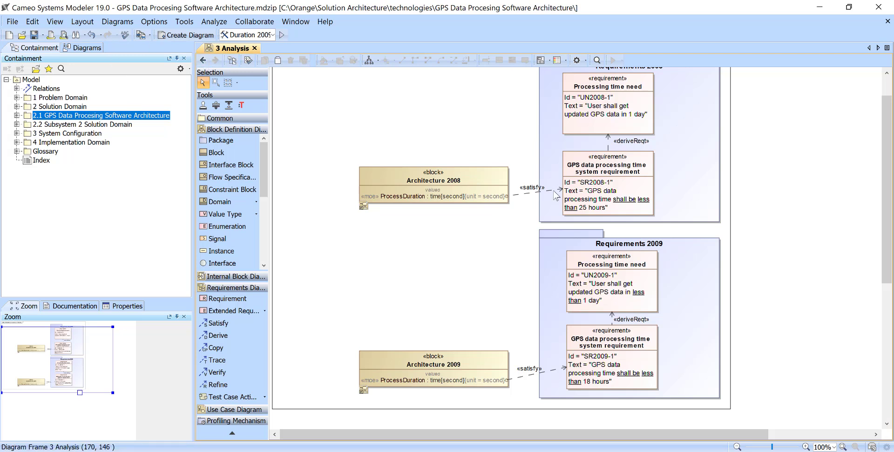
pyautogui.click(585, 209)
pyautogui.click(584, 209)
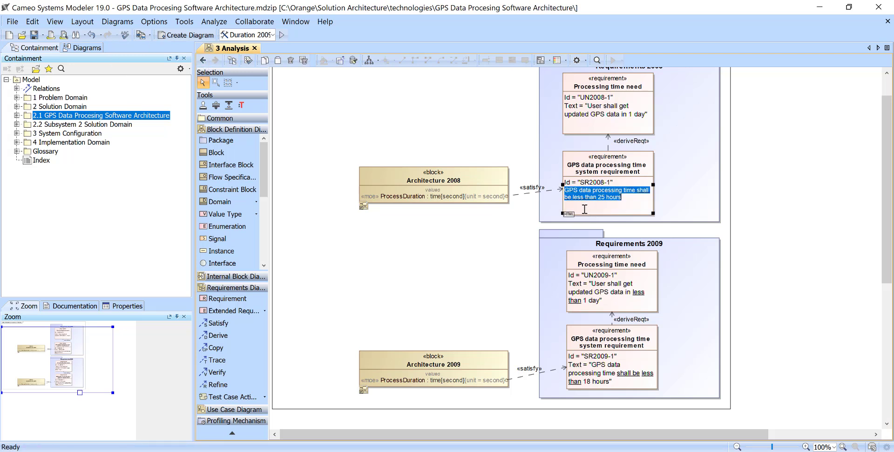
pyautogui.moveTo(601, 199); pyautogui.dragTo(608, 198)
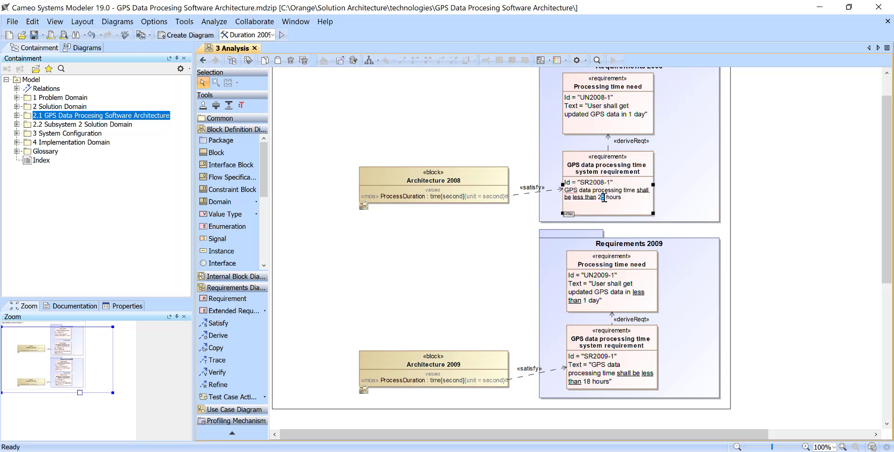
pyautogui.write('0')
pyautogui.click(476, 224)
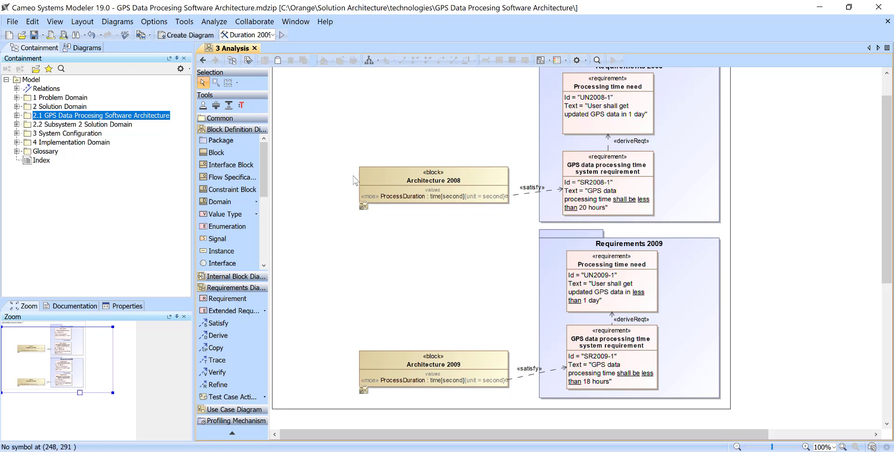
# Return to the overview and open the results Instance Table under Requirements Verification
pyautogui.click(203, 60)
pyautogui.scroll(-5, 528, 264)
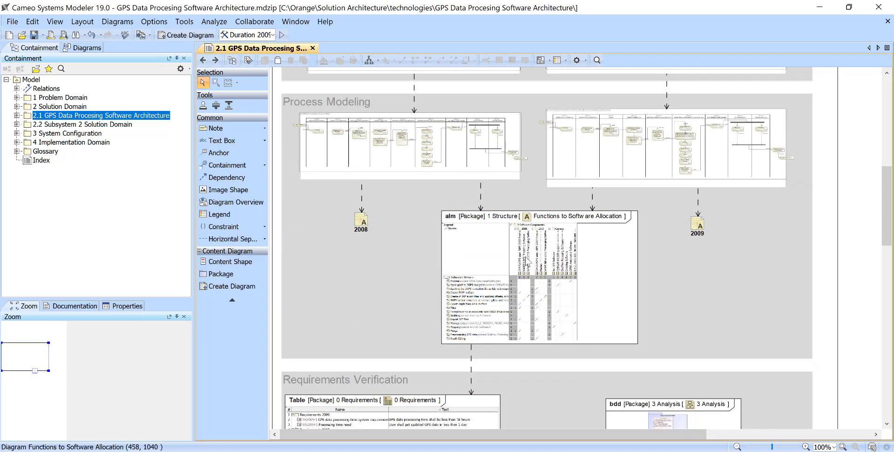
pyautogui.scroll(-6, 528, 264)
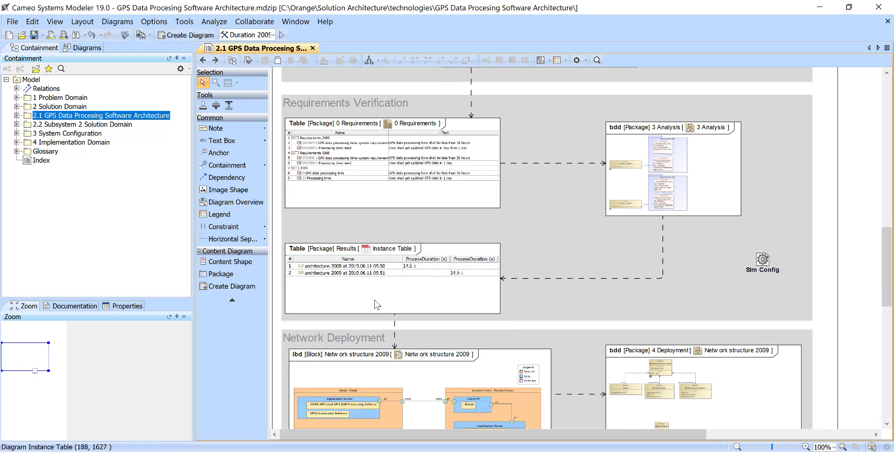
pyautogui.doubleClick(410, 291)
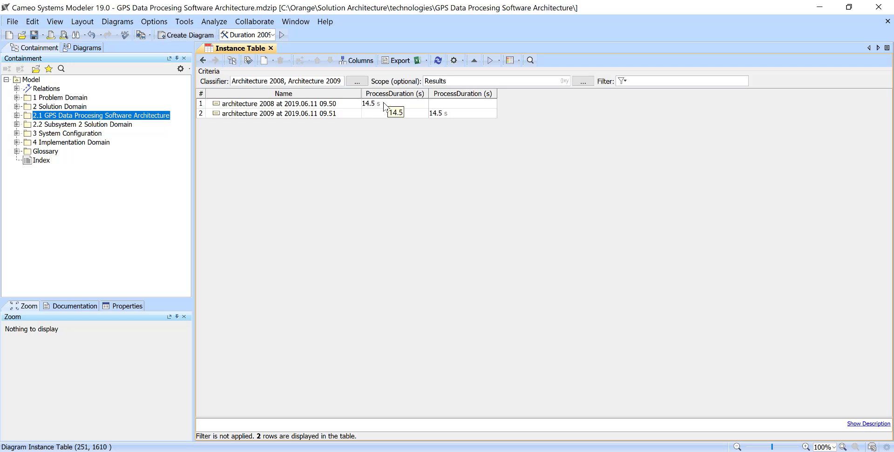
# Run the Duration 2008 average simulation, check ProcessDuration against requirement SR2008-1, and terminate the session
pyautogui.click(262, 35)
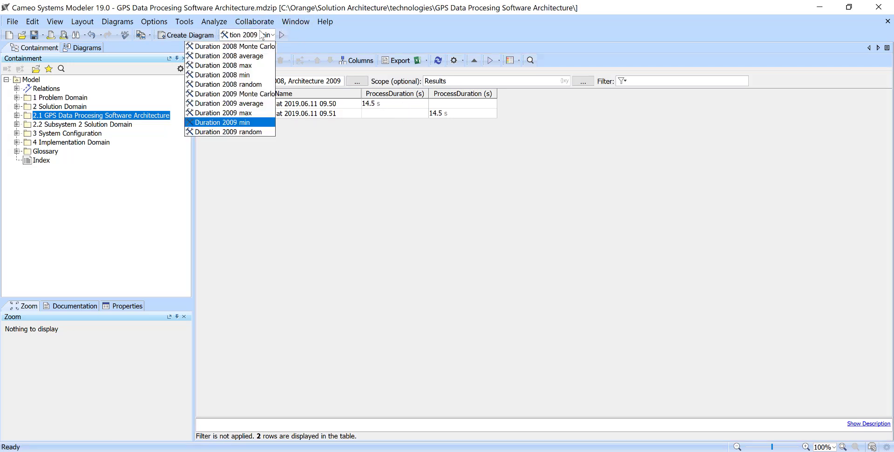
pyautogui.click(250, 60)
pyautogui.click(280, 35)
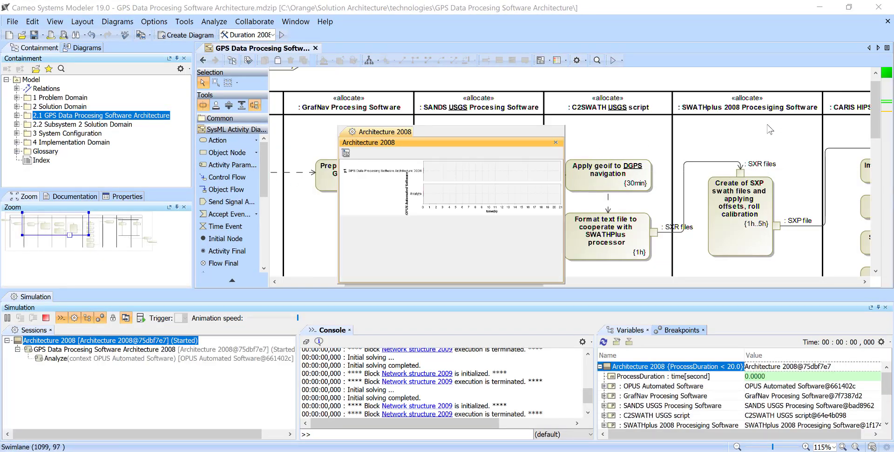
pyautogui.scroll(-4, 767, 122)
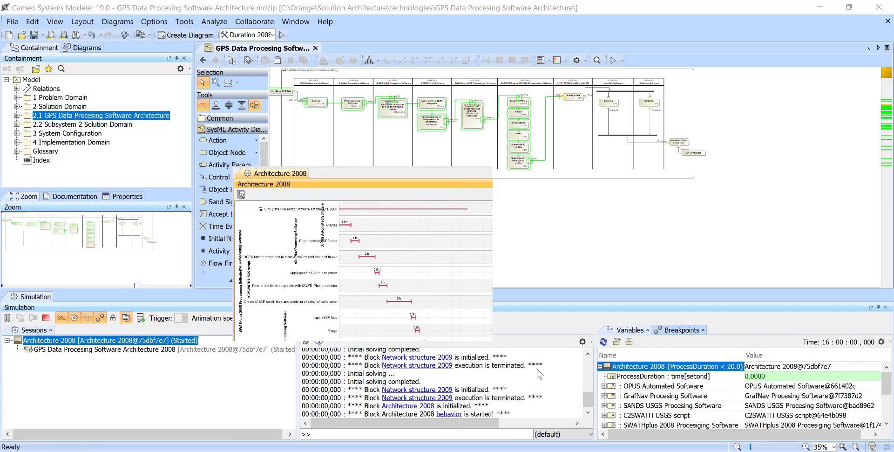
pyautogui.moveTo(457, 323); pyautogui.dragTo(536, 368)
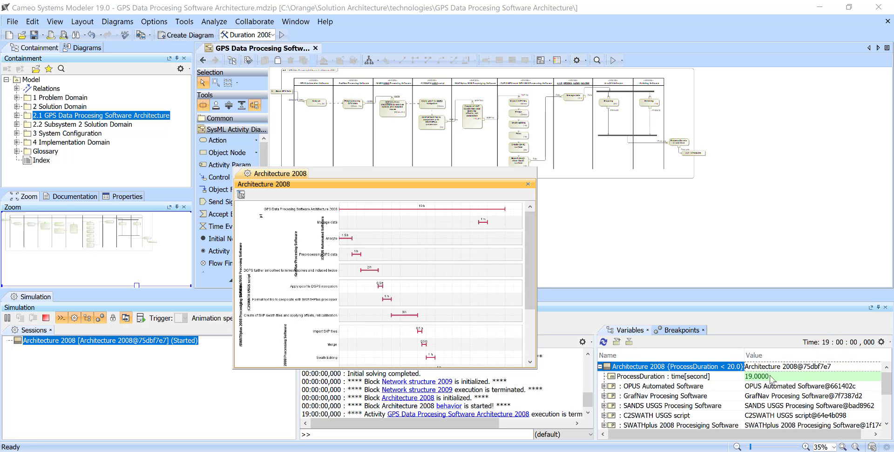
pyautogui.moveTo(770, 379)
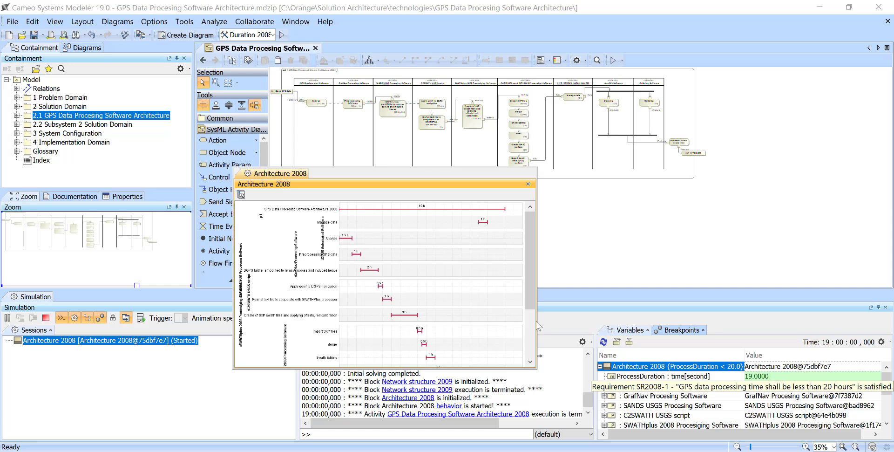
pyautogui.click(46, 318)
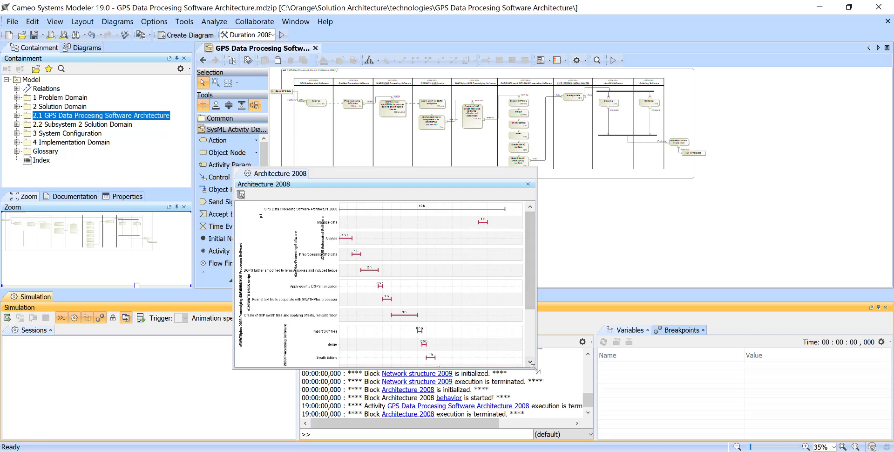
# Enlarge the Architecture 2008 timeline chart to view all activities, close it and return to the Instance Table
pyautogui.moveTo(534, 368); pyautogui.dragTo(653, 450)
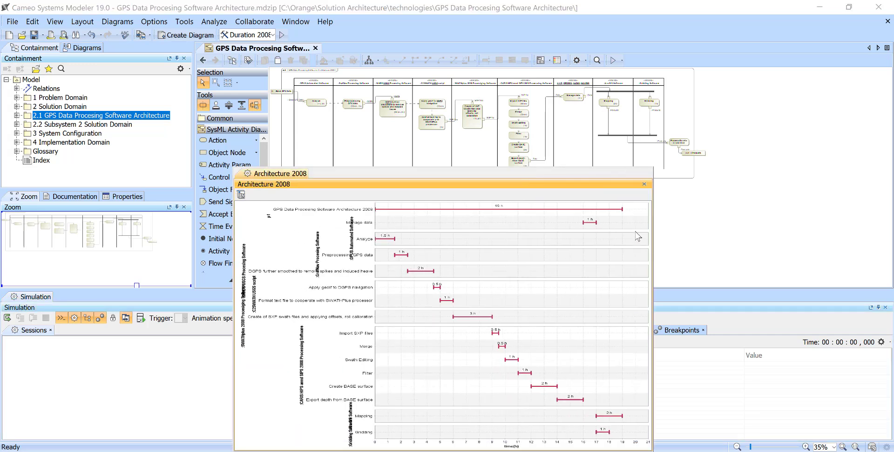
pyautogui.click(644, 185)
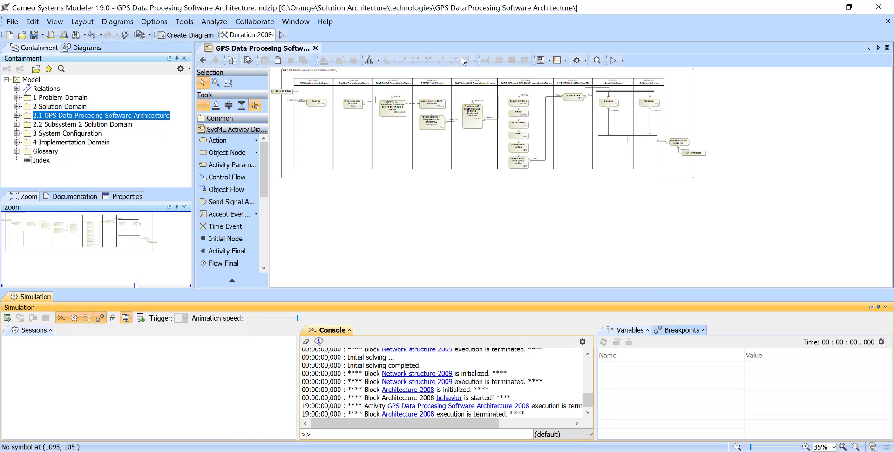
pyautogui.click(203, 59)
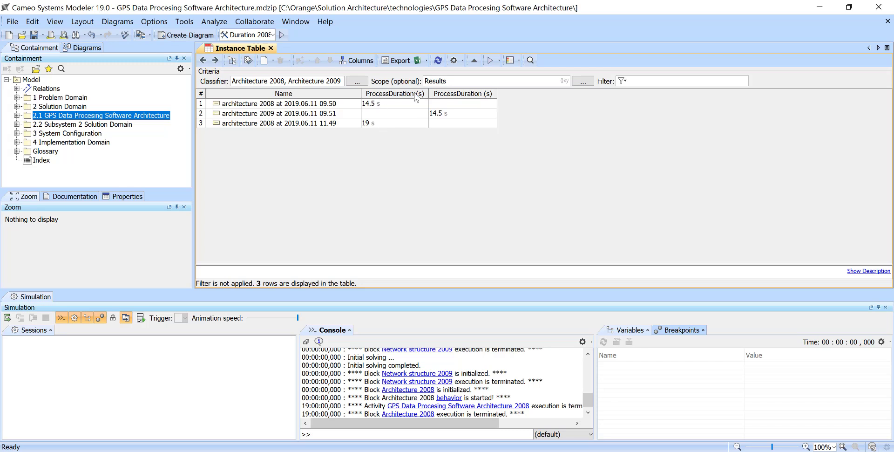
# Return to the overview and open the GPS Data Processing Software Architecture block definition diagram under Software Architecture
pyautogui.click(203, 60)
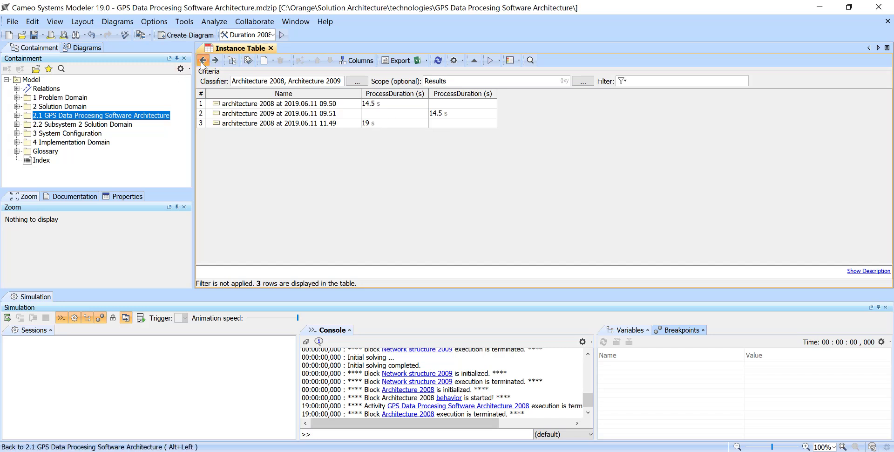
pyautogui.scroll(-5, 376, 134)
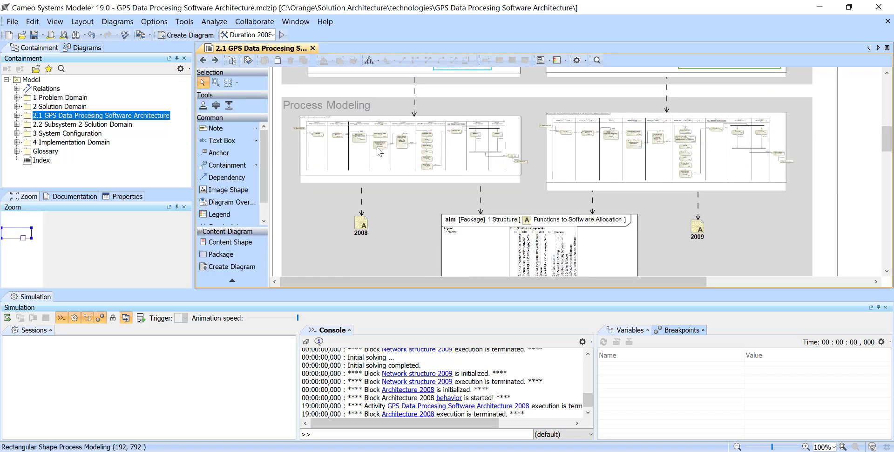
pyautogui.scroll(2, 650, 183)
pyautogui.scroll(-3, 649, 183)
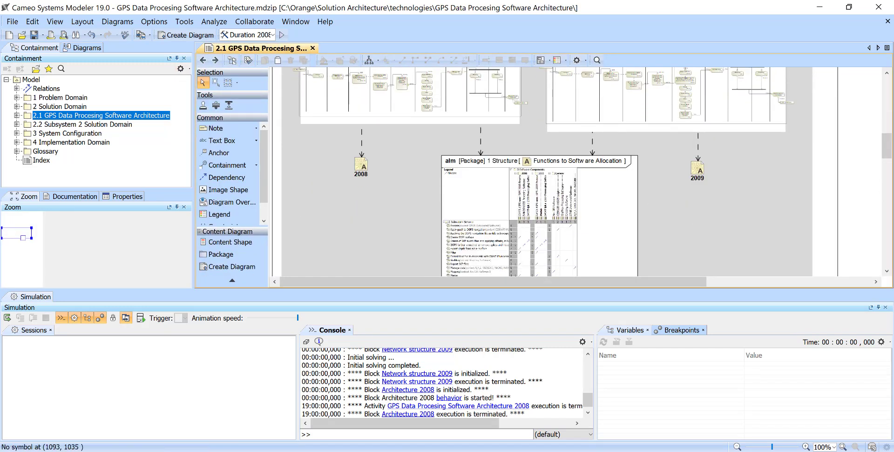
pyautogui.moveTo(890, 148); pyautogui.dragTo(890, 107)
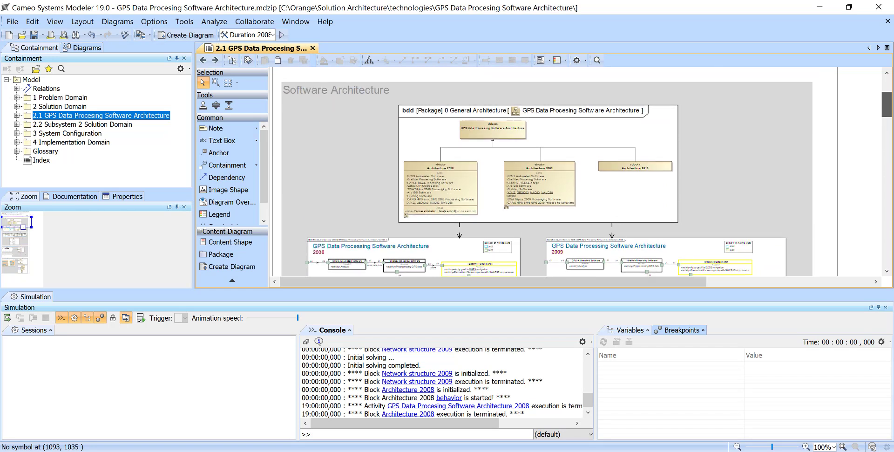
pyautogui.doubleClick(442, 211)
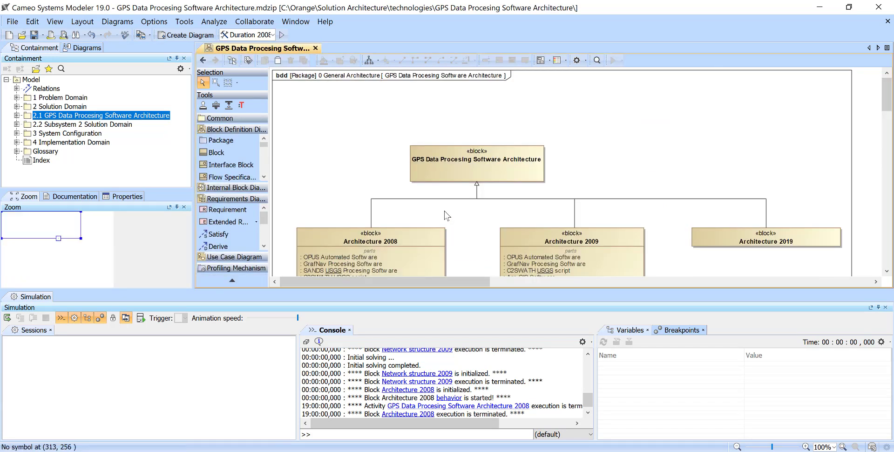
# Try to set the type of Architecture 2008's ProcessDuration value property to time in hours, including without the type filter
pyautogui.scroll(-3, 373, 187)
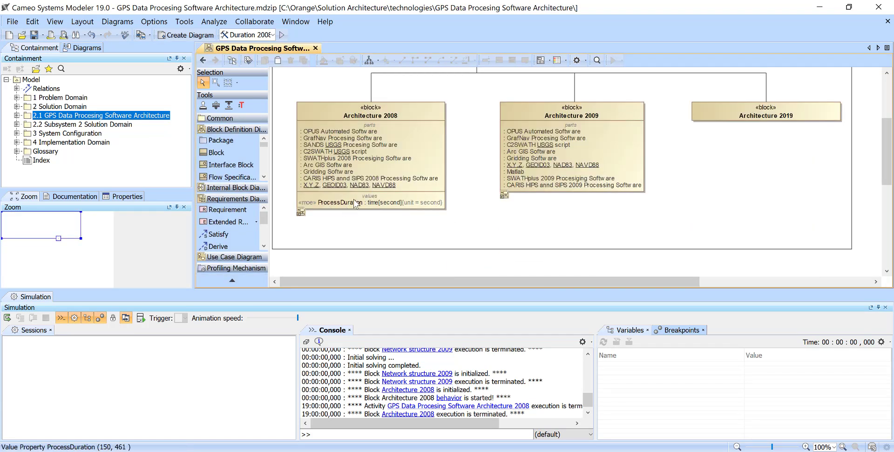
pyautogui.doubleClick(350, 204)
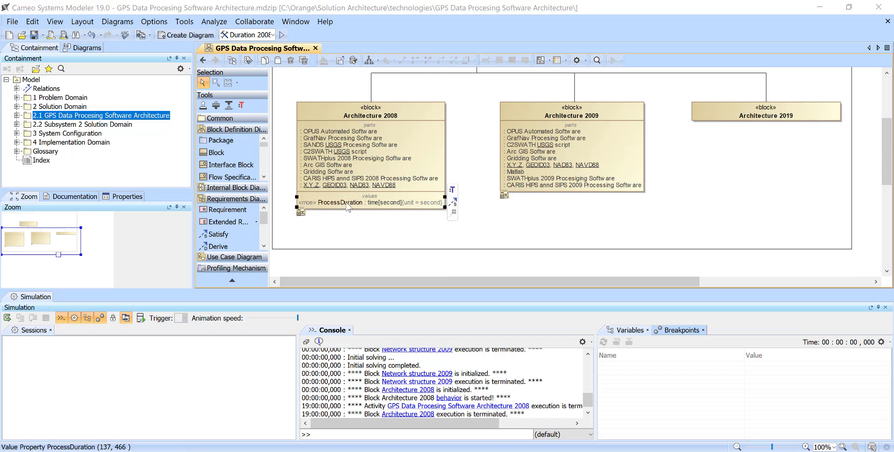
pyautogui.click(540, 198)
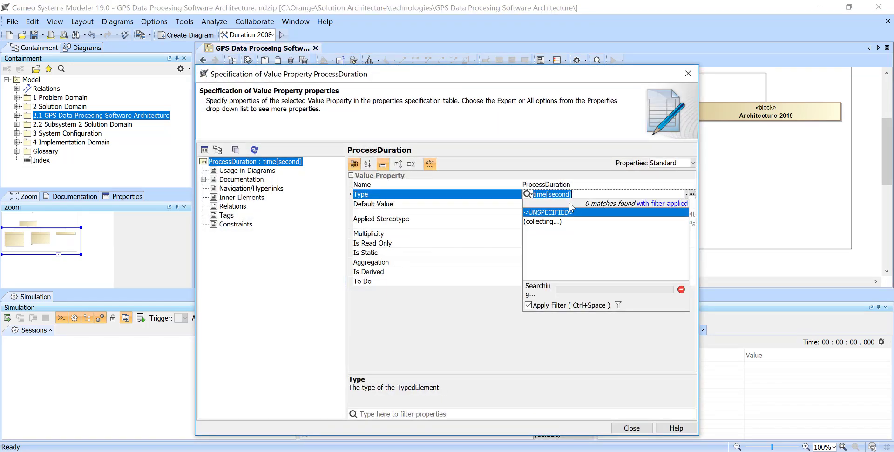
pyautogui.press('Right')
pyautogui.press('Left')
pyautogui.hotkey('ctrl', 'shift', 'Left')
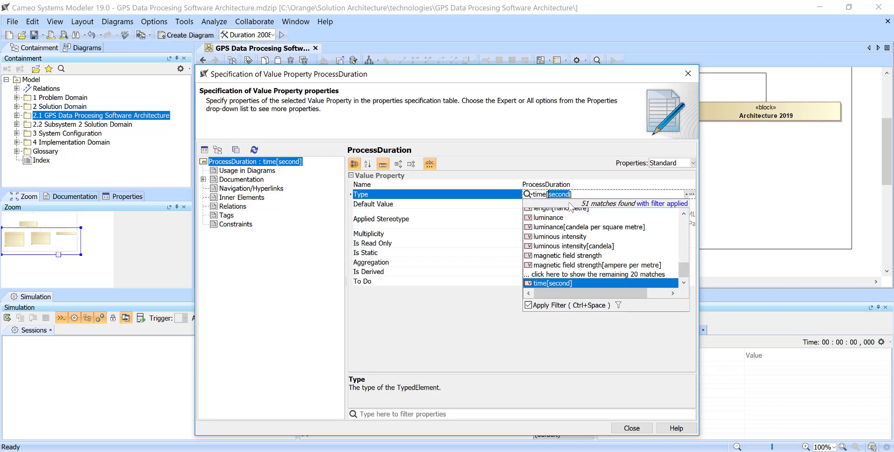
pyautogui.write('hou')
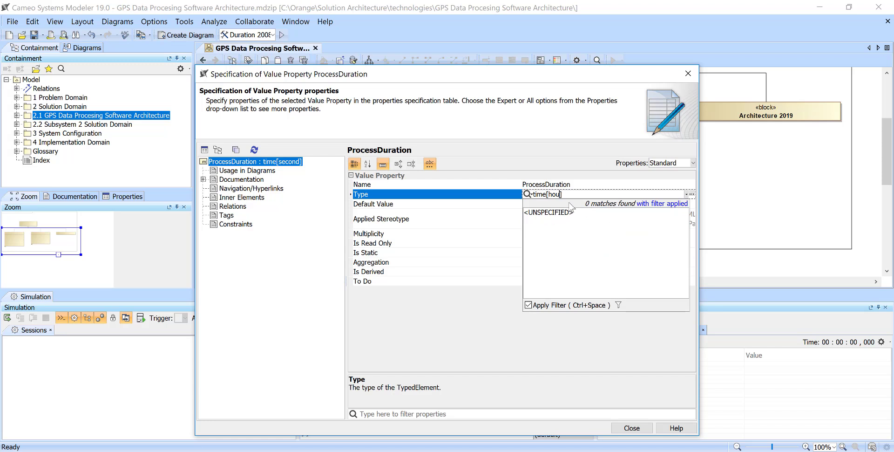
pyautogui.click(530, 306)
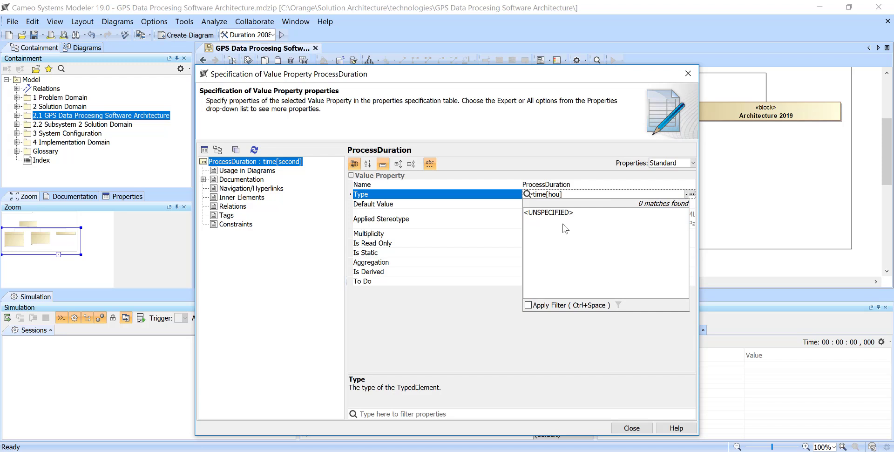
# Search the ProcessDuration type list for "time", look through the matching value types and close the specification
pyautogui.click(571, 195)
pyautogui.click(572, 195)
pyautogui.press('BackSpace')
pyautogui.press('BackSpace')
pyautogui.write('time')
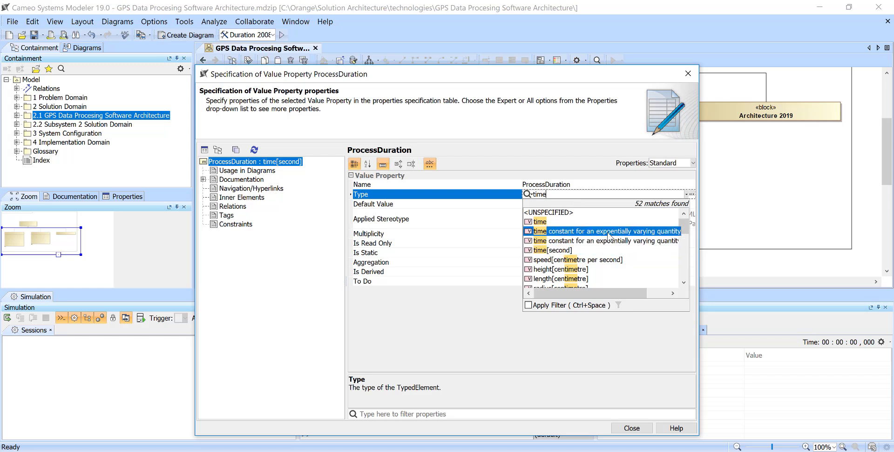
pyautogui.scroll(-4, 610, 238)
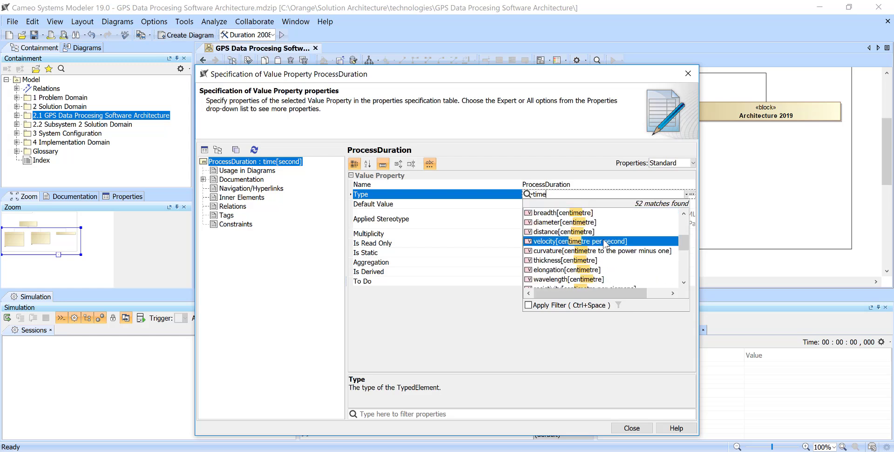
pyautogui.scroll(-4, 608, 239)
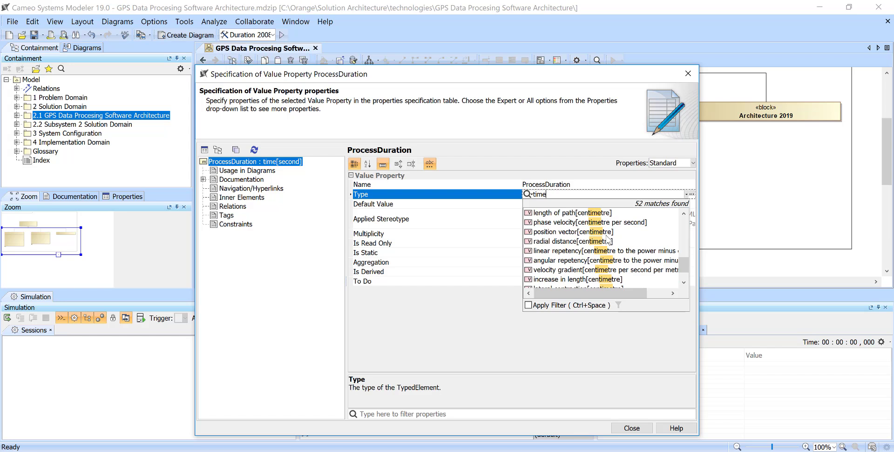
pyautogui.scroll(1, 608, 239)
pyautogui.scroll(-2, 608, 239)
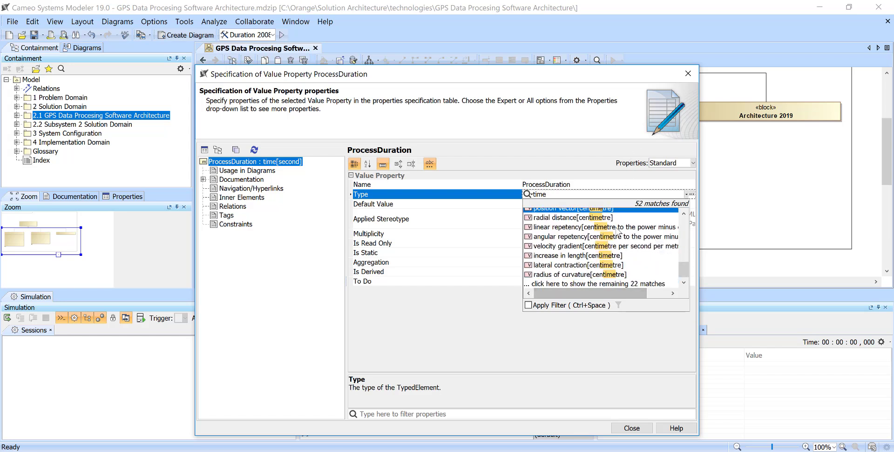
pyautogui.click(688, 73)
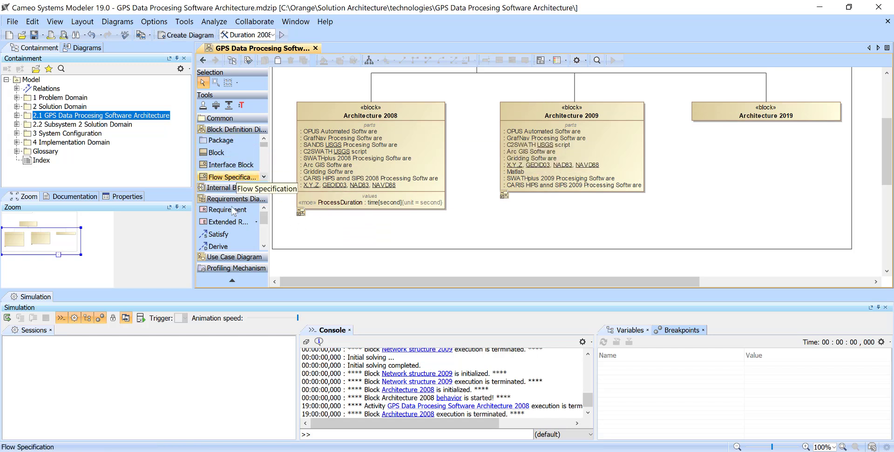
# Add a value type named "time" below the Architecture 2008 block
pyautogui.scroll(-2, 228, 224)
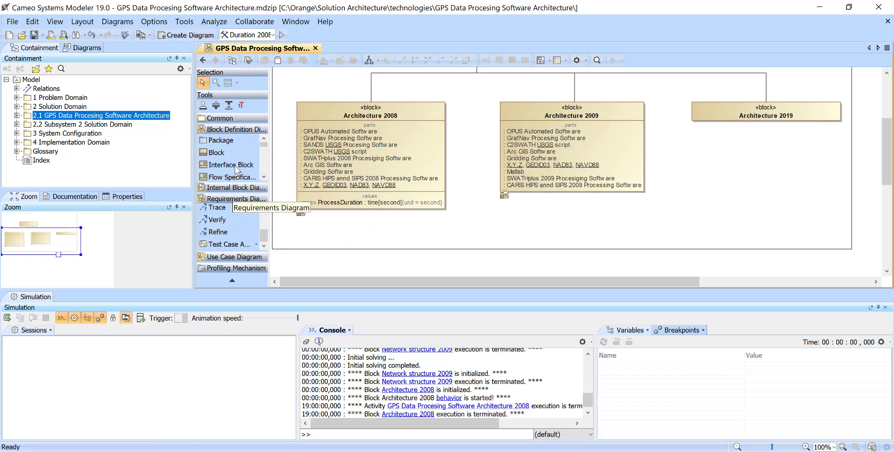
pyautogui.scroll(-1, 236, 167)
pyautogui.scroll(-1, 238, 168)
pyautogui.click(225, 149)
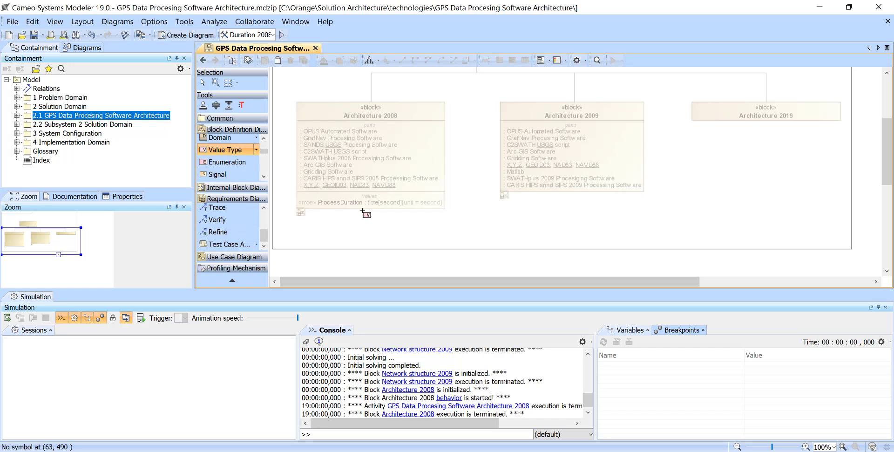
pyautogui.click(382, 241)
pyautogui.write('time')
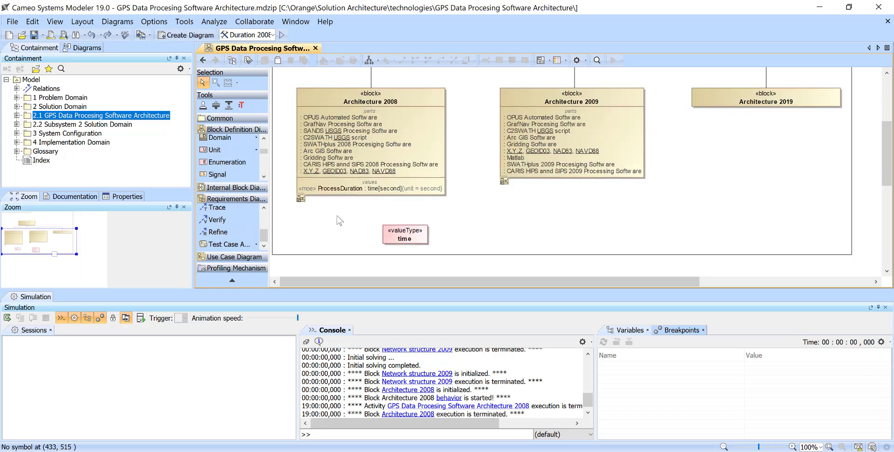
# Add a unit named "hour" with the symbol "h" beside the time value type
pyautogui.click(225, 151)
pyautogui.click(490, 223)
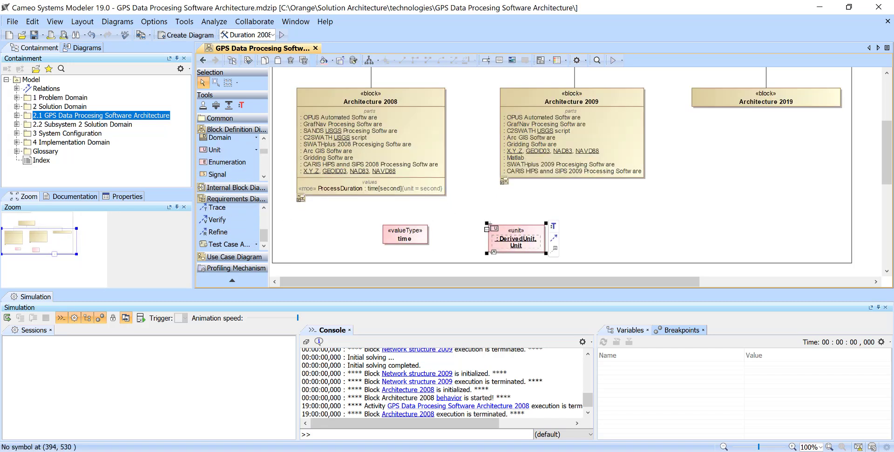
pyautogui.click(473, 216)
pyautogui.doubleClick(495, 226)
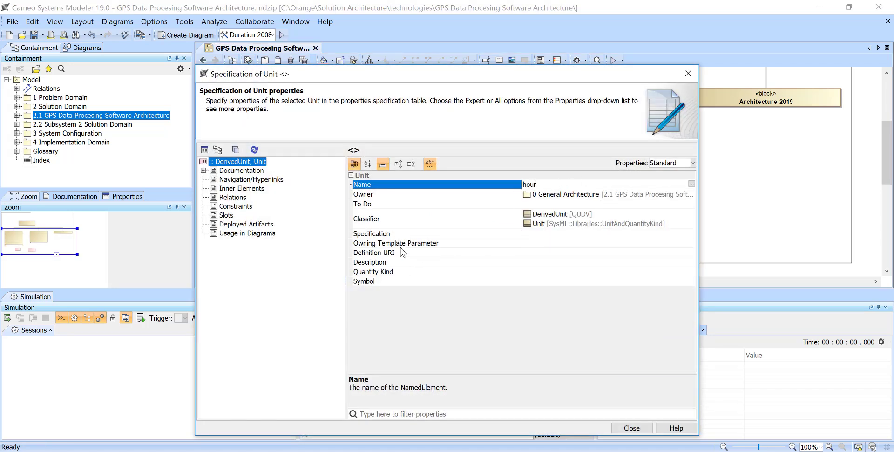
pyautogui.click(394, 282)
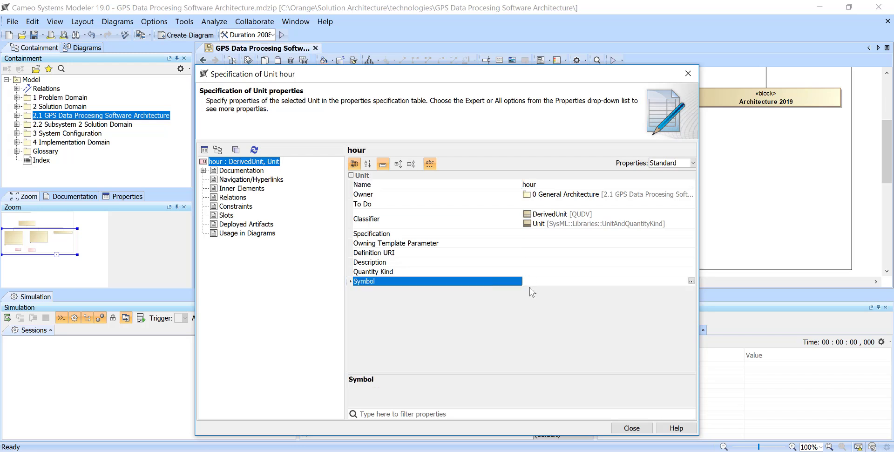
pyautogui.write('h')
pyautogui.click(632, 428)
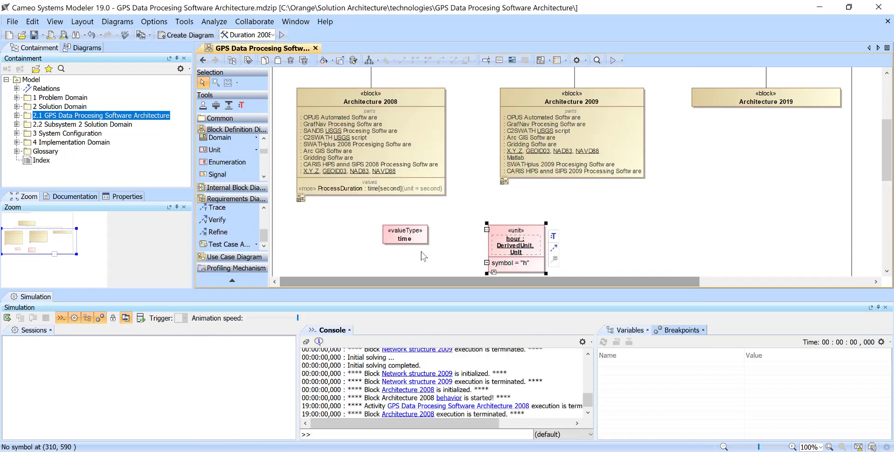
# Assign the hour unit from the containment tree as the unit of the time value type and close its specification
pyautogui.doubleClick(420, 231)
pyautogui.moveTo(548, 75); pyautogui.dragTo(736, 81)
pyautogui.moveTo(562, 82); pyautogui.dragTo(137, 134)
pyautogui.rightClick(517, 235)
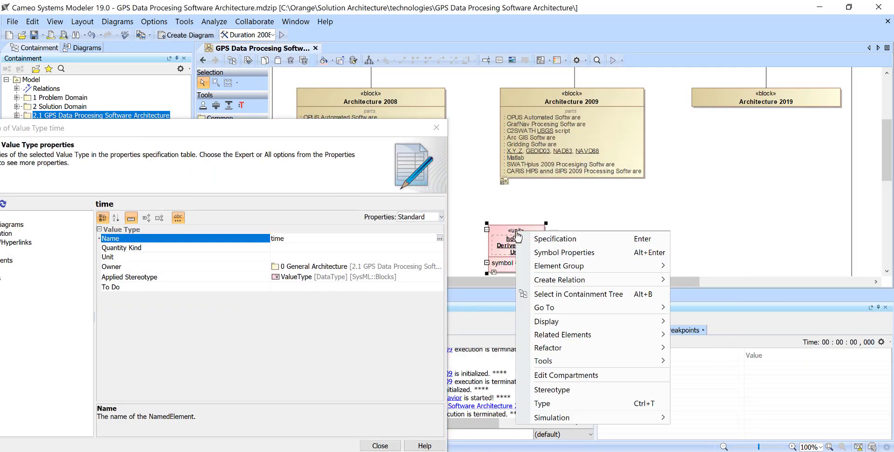
pyautogui.click(577, 293)
pyautogui.moveTo(260, 136); pyautogui.dragTo(573, 98)
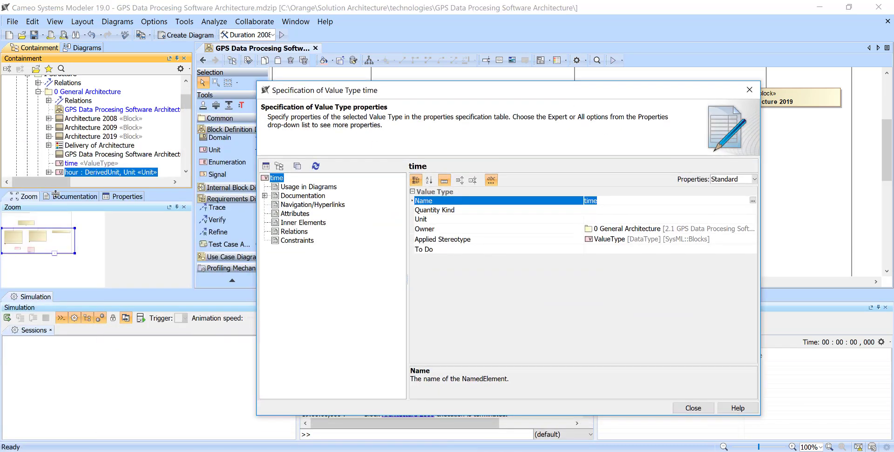
pyautogui.click(70, 175)
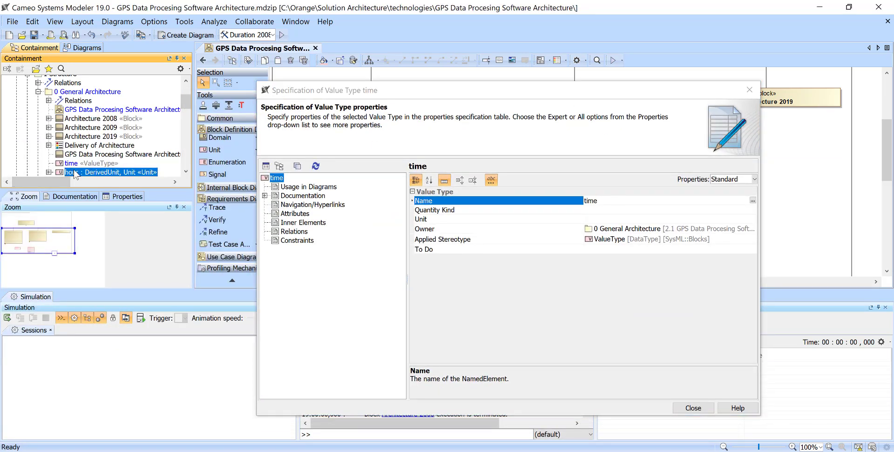
pyautogui.moveTo(75, 174); pyautogui.dragTo(610, 220)
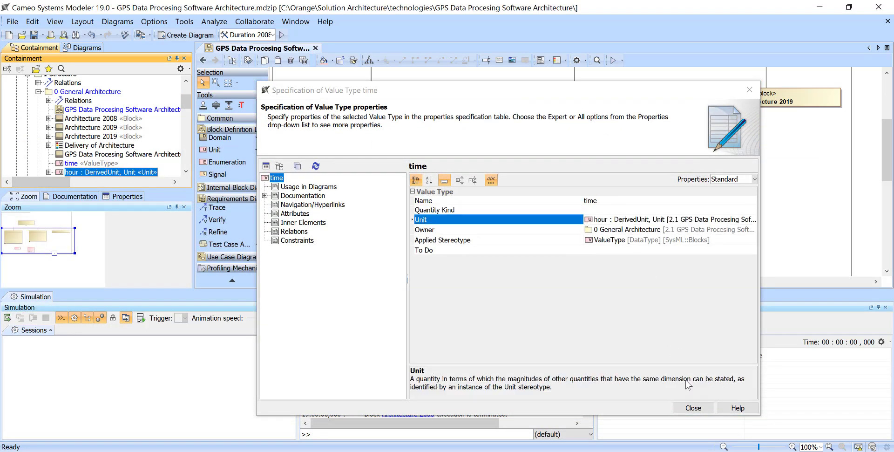
pyautogui.click(693, 407)
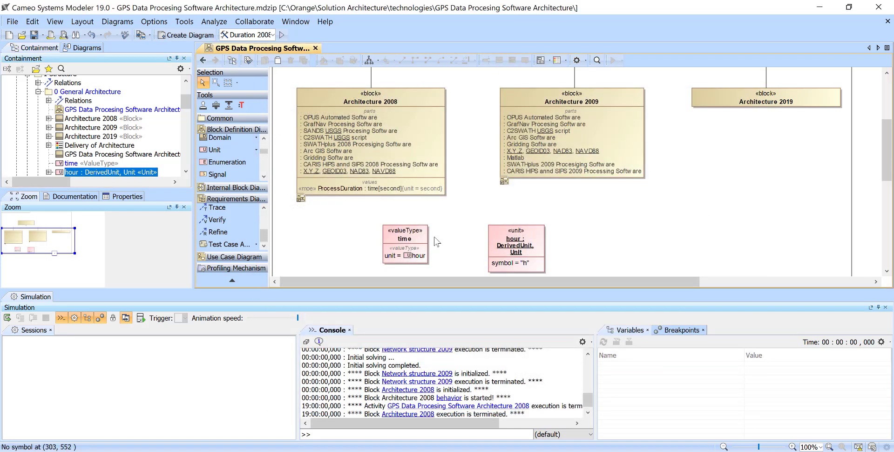
# Apply the time value type to ProcessDuration in Architecture 2008 and Architecture 2009, showing the Values compartment on the 2009 block
pyautogui.click(409, 231)
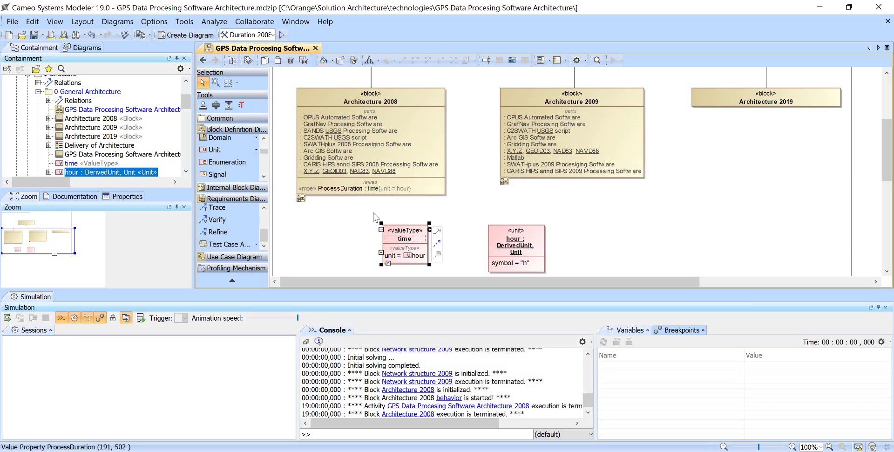
pyautogui.click(525, 93)
pyautogui.click(498, 93)
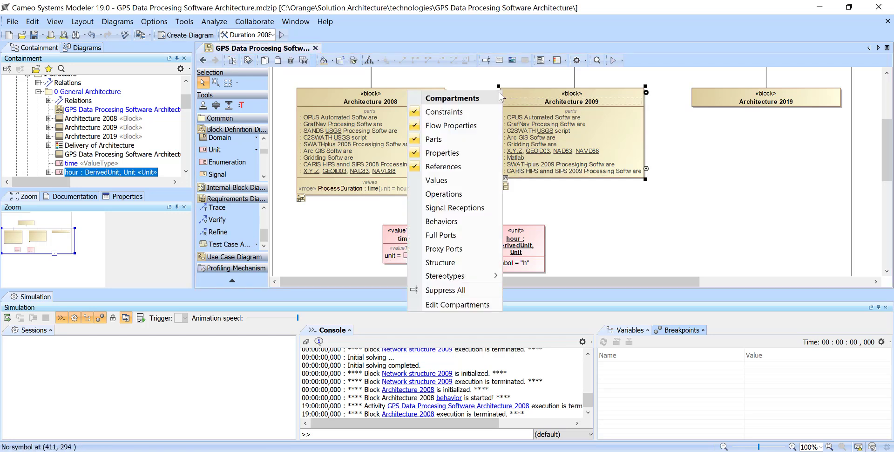
pyautogui.click(443, 186)
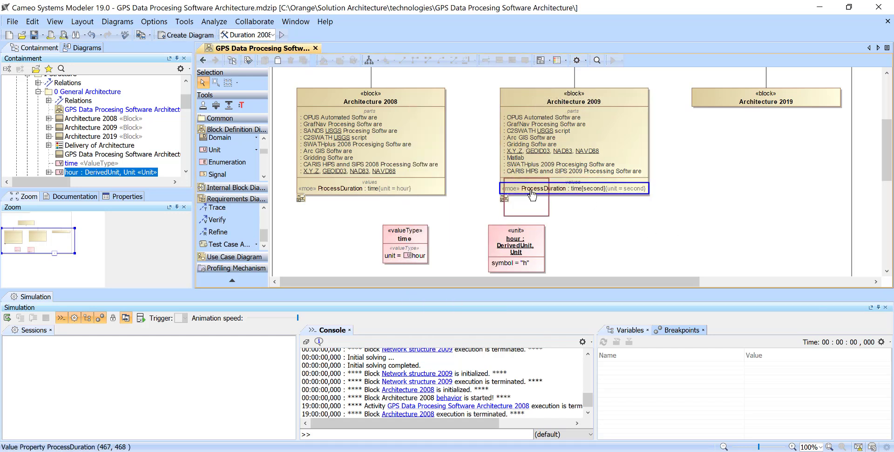
pyautogui.moveTo(531, 190); pyautogui.dragTo(531, 191)
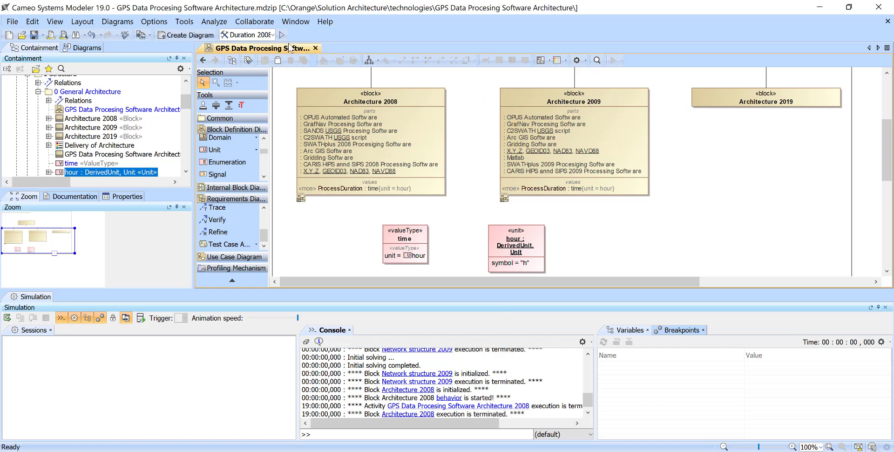
# Return to the overview and open the Results instance table to check the ProcessDuration columns
pyautogui.click(203, 60)
pyautogui.scroll(-2, 890, 171)
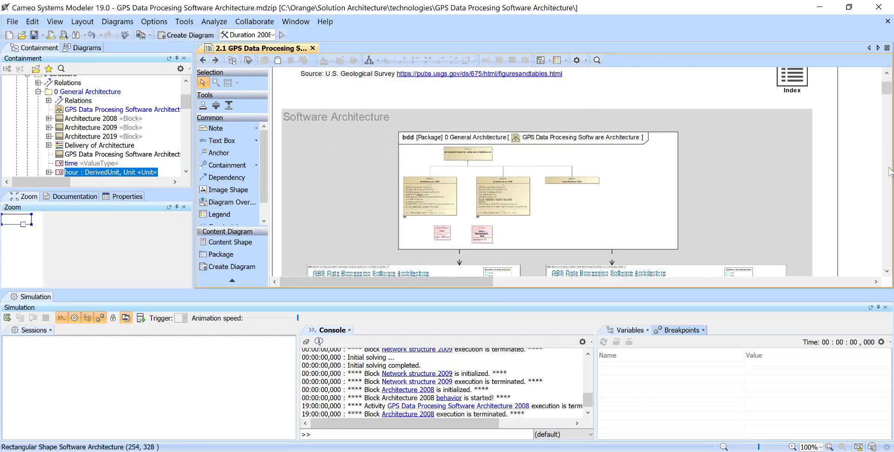
pyautogui.scroll(-10, 889, 171)
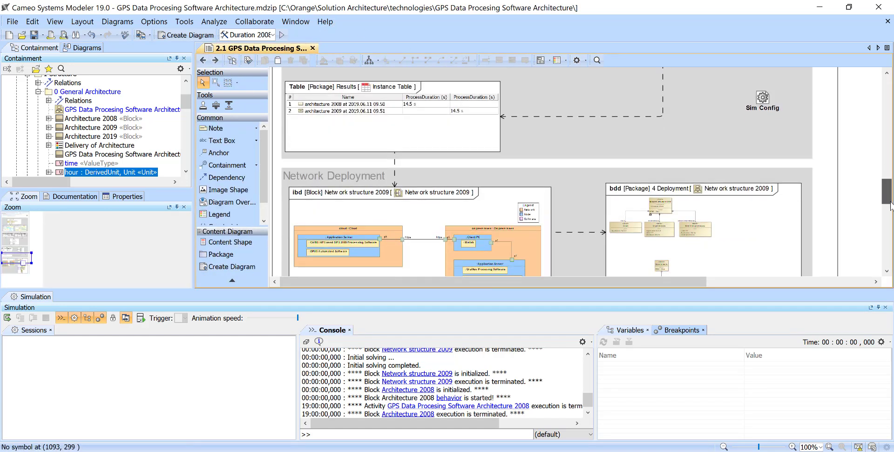
pyautogui.moveTo(891, 202)
pyautogui.mouseDown()
pyautogui.moveTo(891, 219)
pyautogui.moveTo(891, 192)
pyautogui.mouseUp()
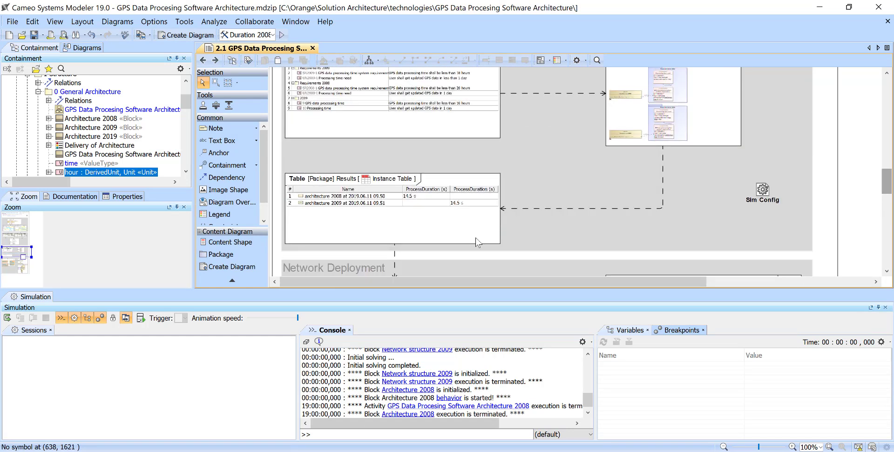
pyautogui.doubleClick(475, 233)
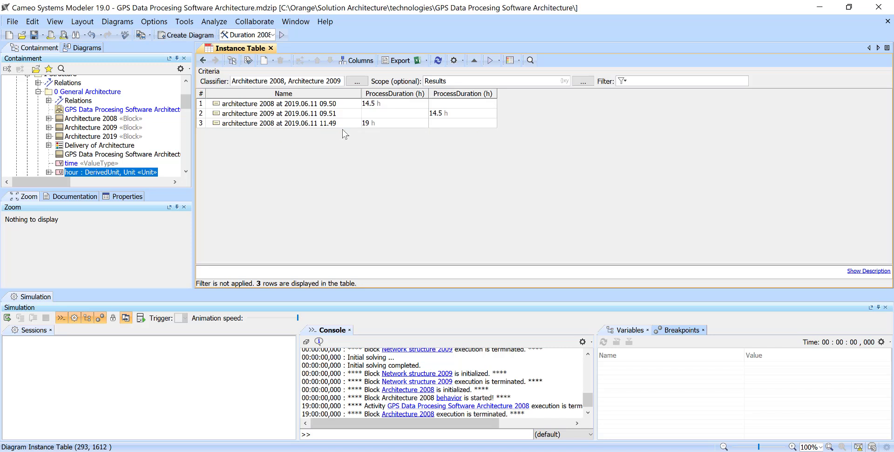
# Run the Duration 2009 max simulation configuration from the overview and move its time chart clear of the activity diagram
pyautogui.click(202, 61)
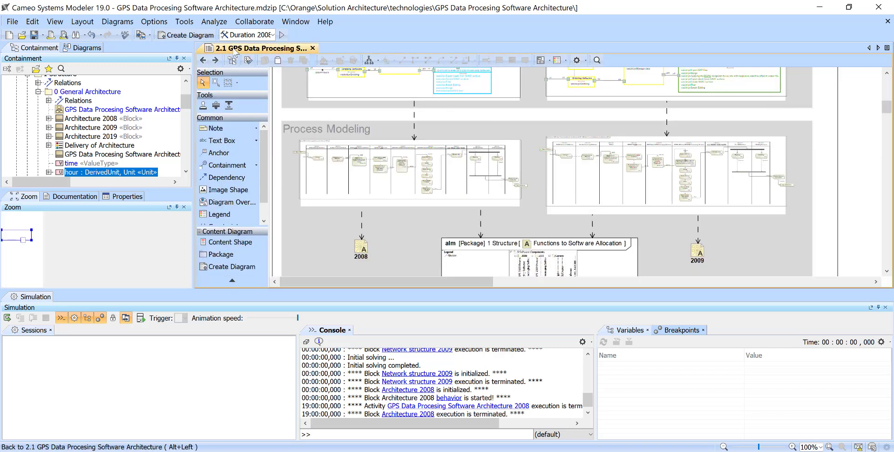
pyautogui.click(249, 36)
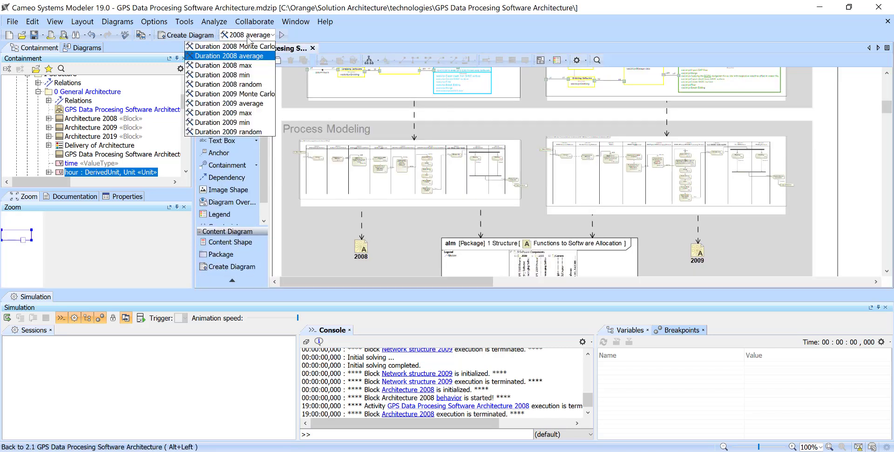
pyautogui.click(240, 113)
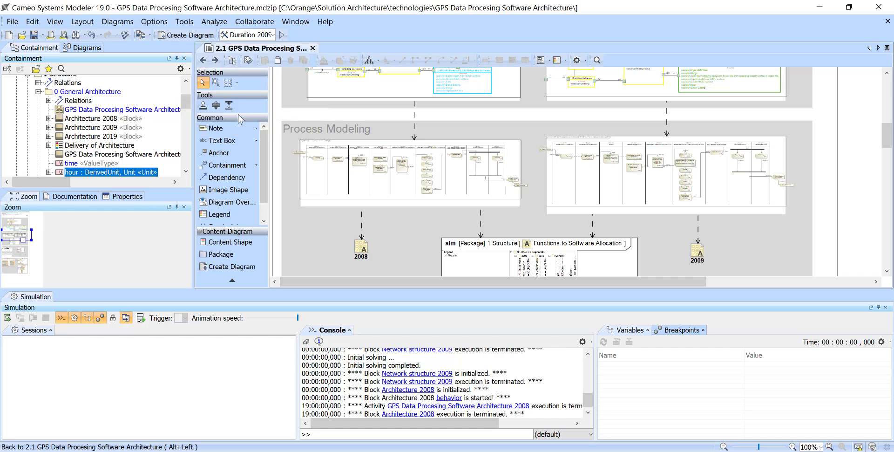
pyautogui.click(282, 35)
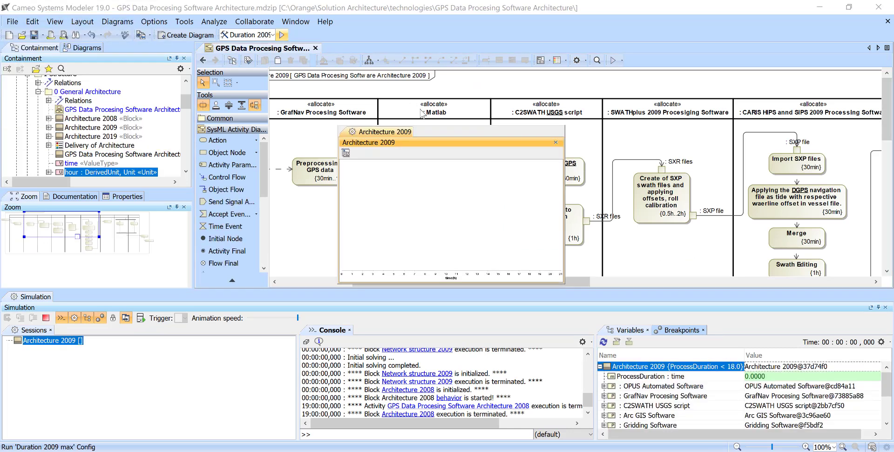
pyautogui.moveTo(409, 153); pyautogui.dragTo(179, 207)
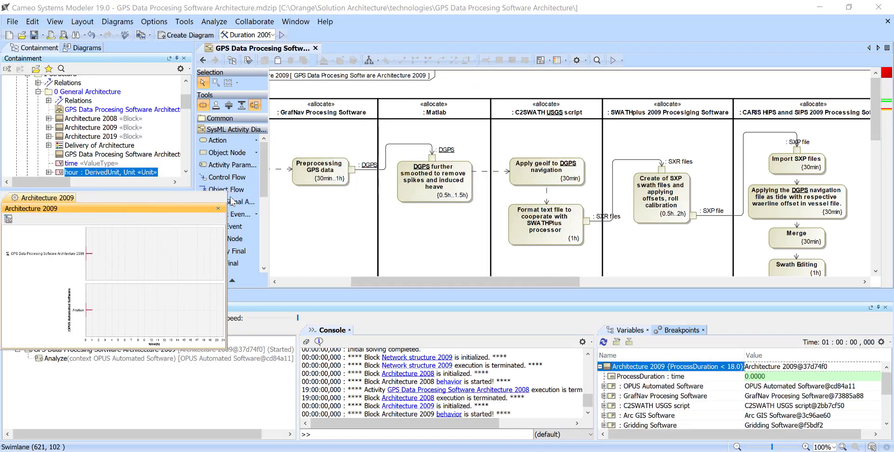
# Follow the Architecture 2009 activity through to its last action and inspect the ProcessDuration value against its requirement
pyautogui.scroll(-4, 380, 167)
pyautogui.moveTo(415, 282); pyautogui.dragTo(385, 285)
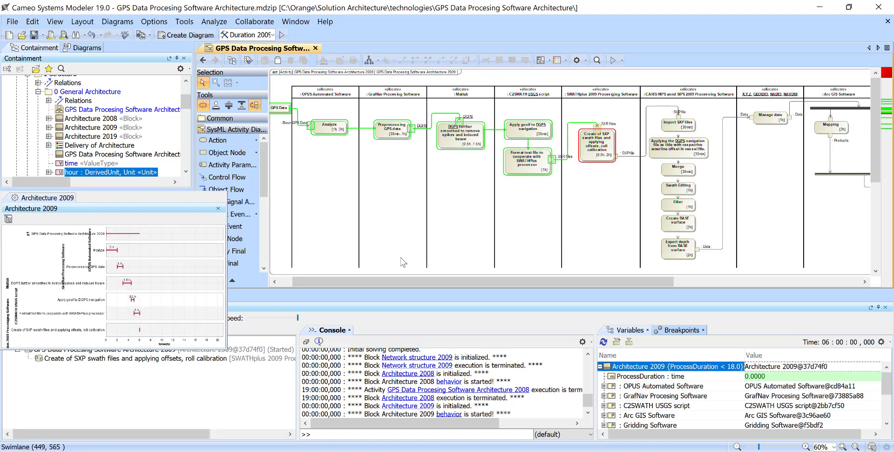
pyautogui.scroll(4, 618, 100)
pyautogui.scroll(4, 619, 105)
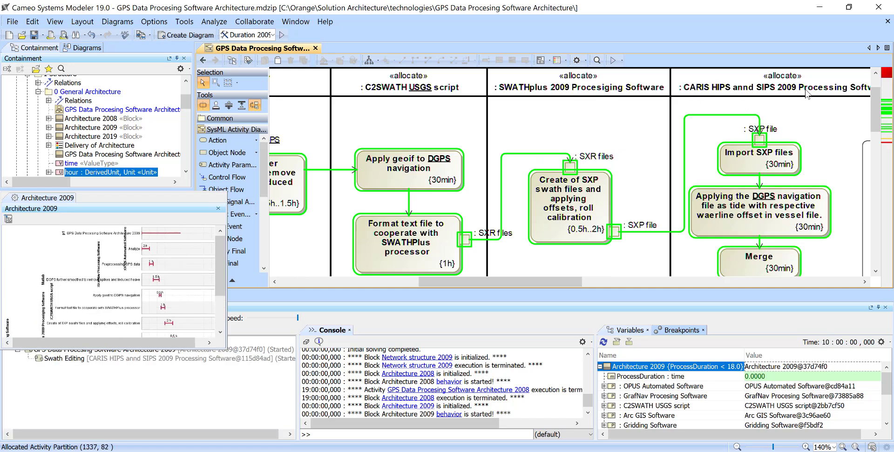
pyautogui.scroll(-8, 799, 92)
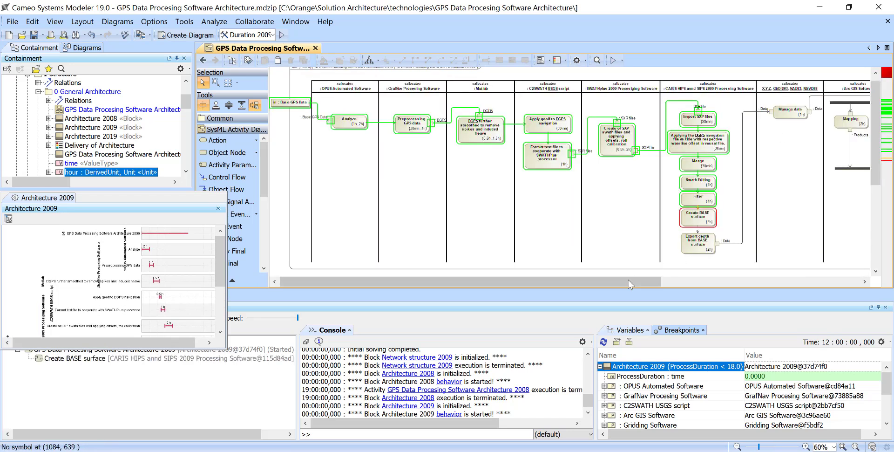
pyautogui.moveTo(603, 282); pyautogui.dragTo(714, 279)
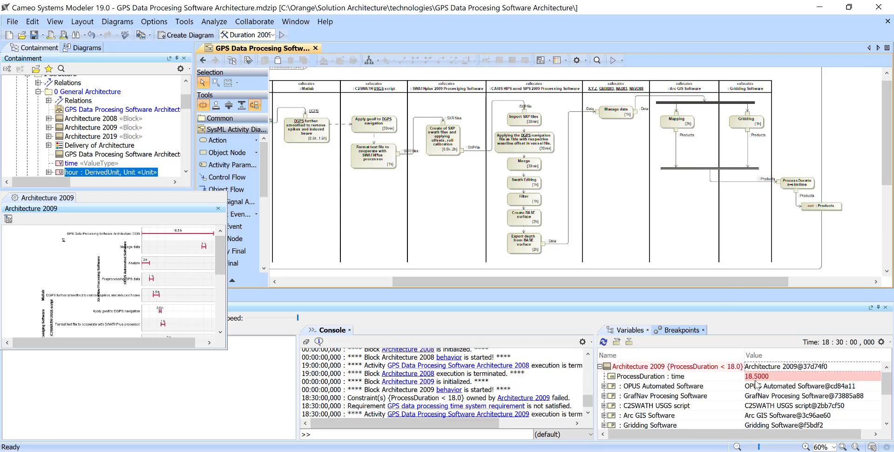
pyautogui.moveTo(755, 381)
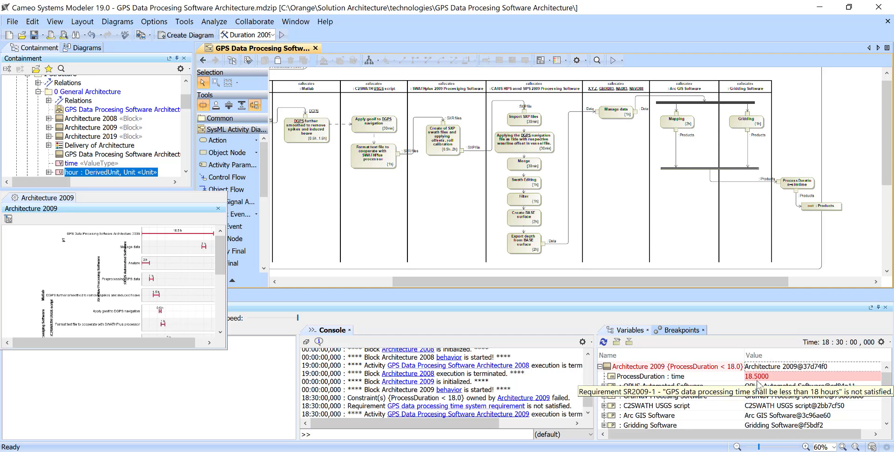
# Terminate the Architecture 2009 simulation session and close its time chart
pyautogui.click(175, 205)
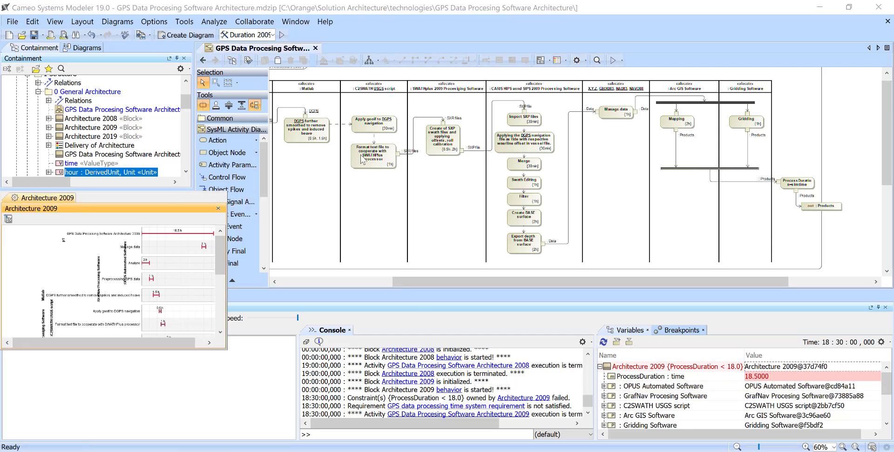
pyautogui.moveTo(166, 207); pyautogui.dragTo(355, 153)
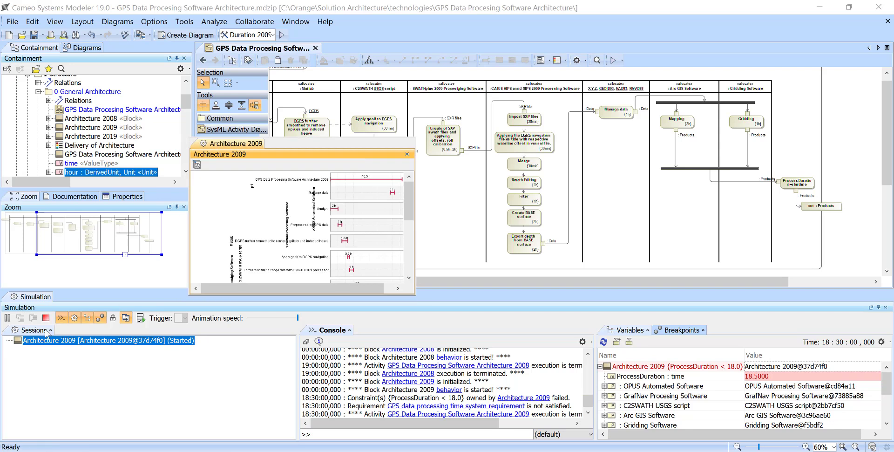
pyautogui.click(45, 320)
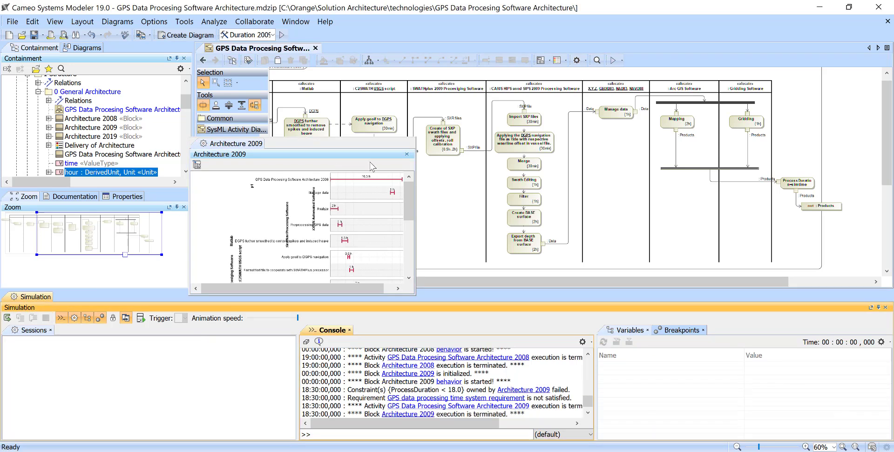
pyautogui.click(407, 154)
# Go back to the overview and reopen the instance table to review the result of the Duration 2009 max run
pyautogui.click(202, 60)
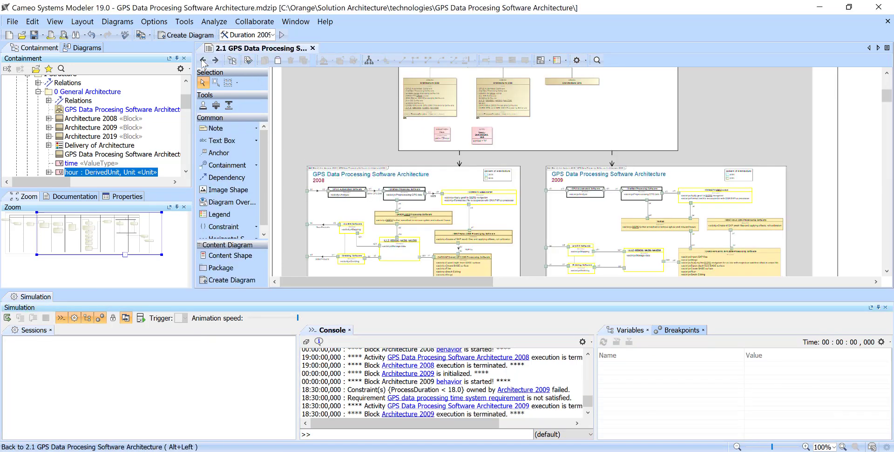
pyautogui.scroll(-5, 546, 175)
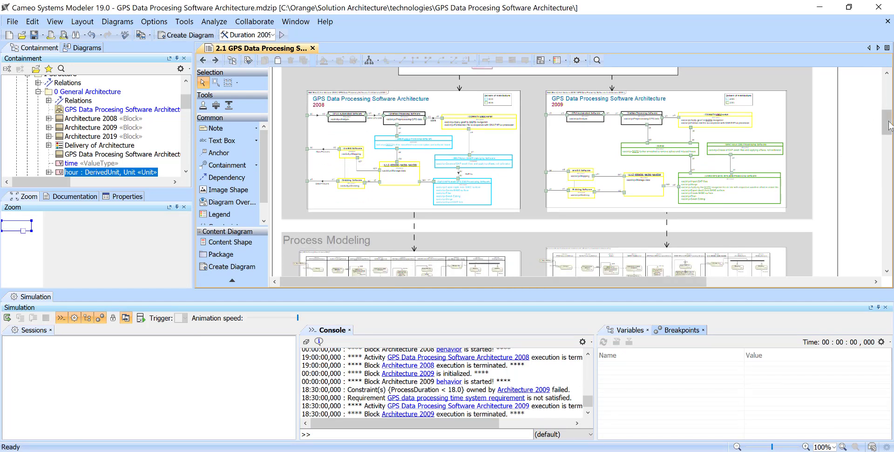
pyautogui.scroll(-5, 546, 175)
pyautogui.moveTo(893, 179); pyautogui.dragTo(892, 191)
pyautogui.doubleClick(430, 181)
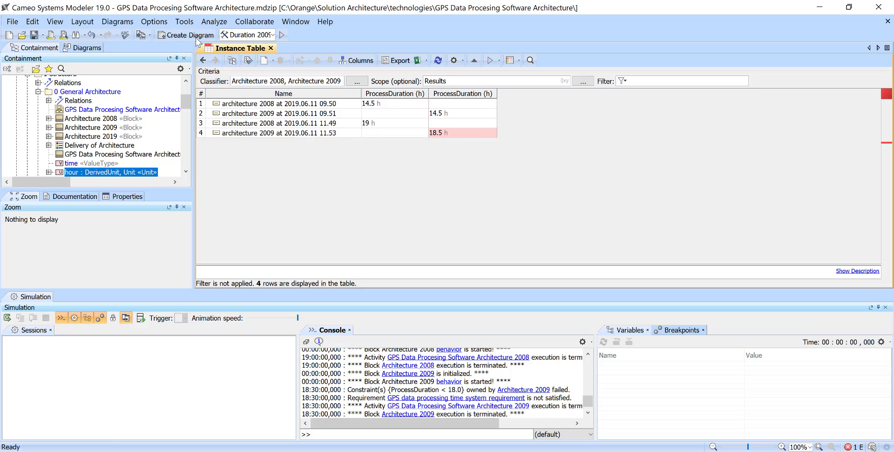
pyautogui.click(237, 36)
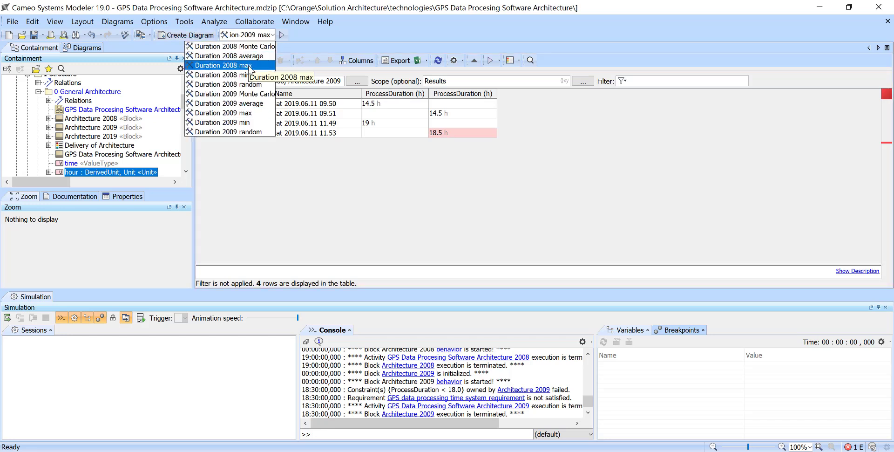
pyautogui.click(310, 40)
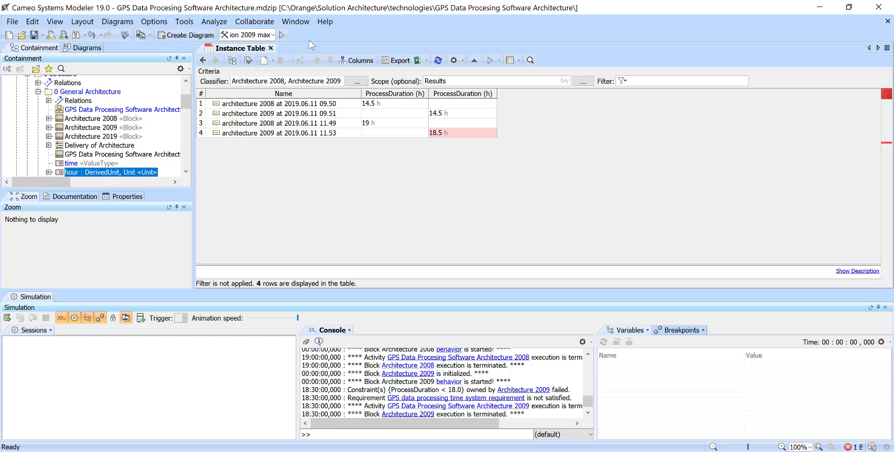
# Open the 2008 process activity diagram from the overview and review its action durations across all swimlanes
pyautogui.click(203, 60)
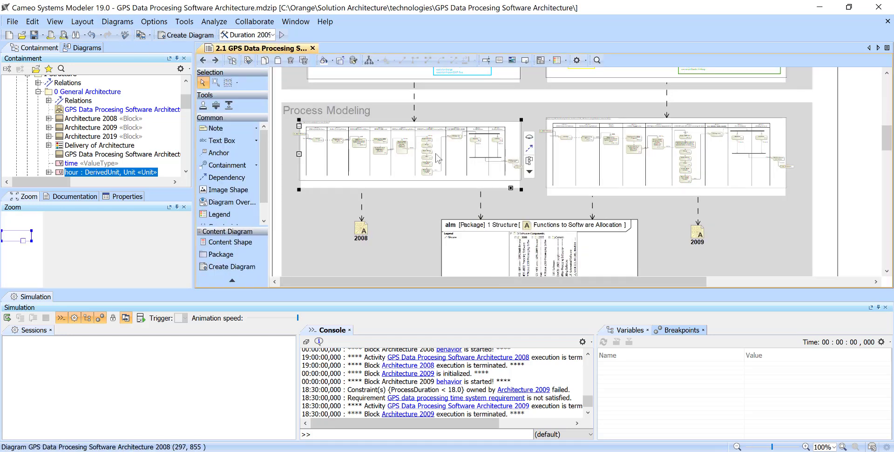
pyautogui.doubleClick(450, 130)
pyautogui.scroll(5, 450, 130)
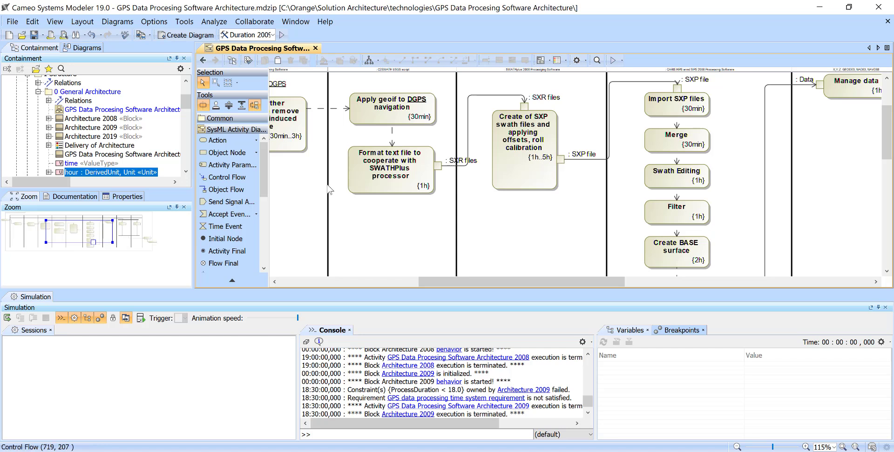
pyautogui.moveTo(446, 281); pyautogui.dragTo(413, 281)
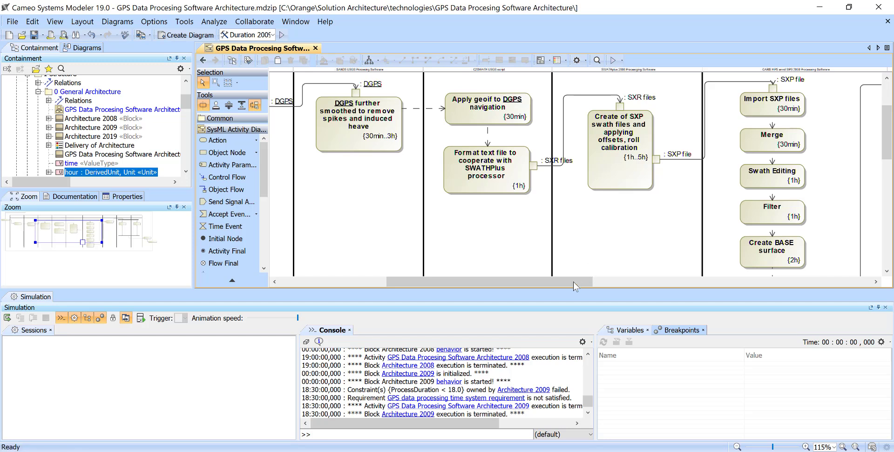
pyautogui.moveTo(574, 282); pyautogui.dragTo(697, 233)
pyautogui.scroll(3, 693, 202)
pyautogui.scroll(-1, 693, 202)
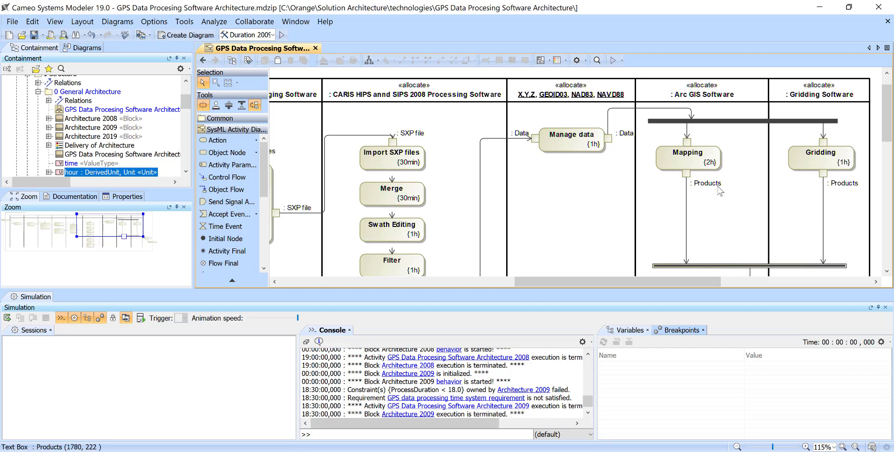
pyautogui.moveTo(663, 281); pyautogui.dragTo(401, 281)
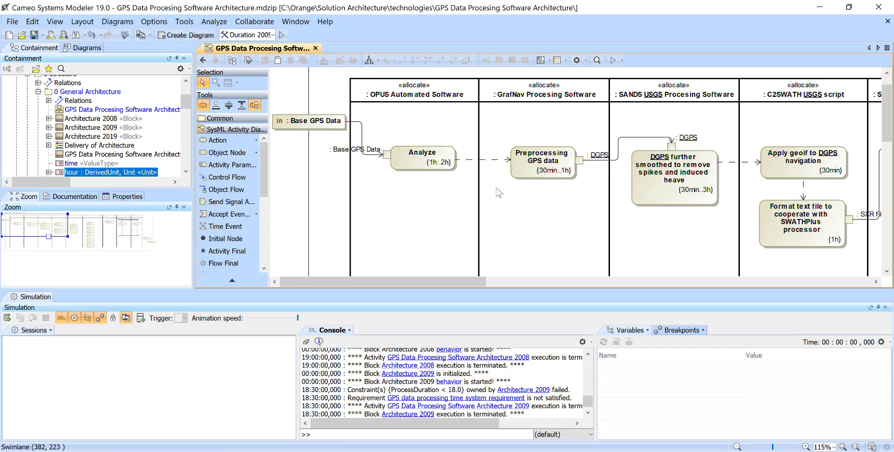
# Insert a Decision node on the control flow between Analyze and Preprocessing GPS data, placed after the existing control flow
pyautogui.scroll(-2, 240, 188)
pyautogui.scroll(-2, 235, 224)
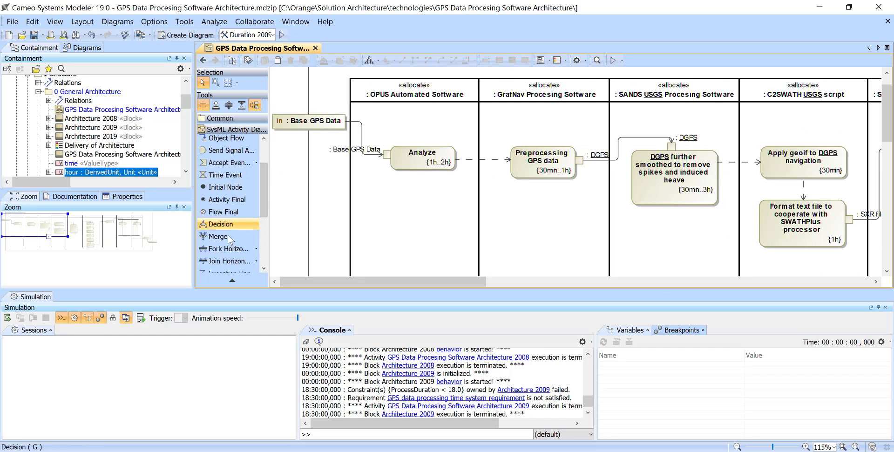
pyautogui.click(231, 224)
pyautogui.click(471, 160)
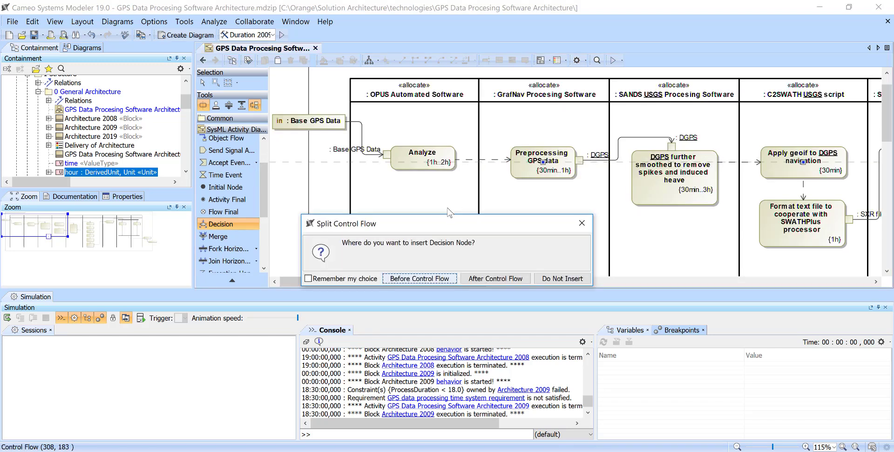
pyautogui.click(488, 278)
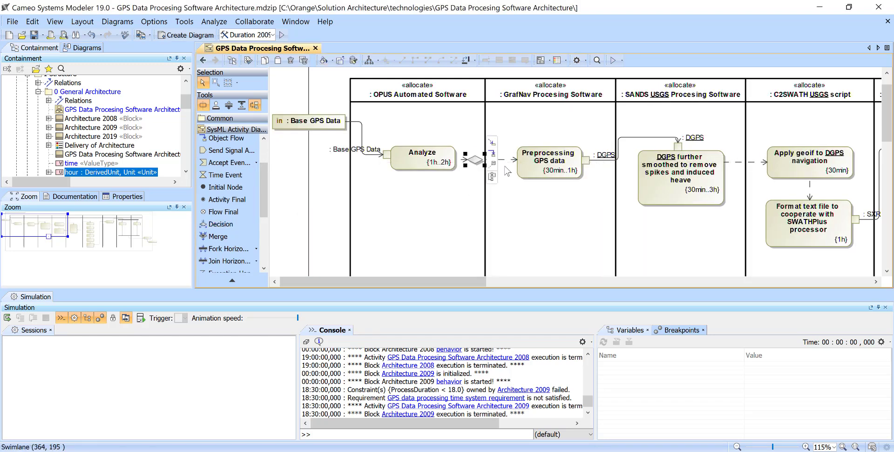
# Set the probability of the control flow from the decision node to Preprocessing GPS data to 0.99
pyautogui.doubleClick(505, 159)
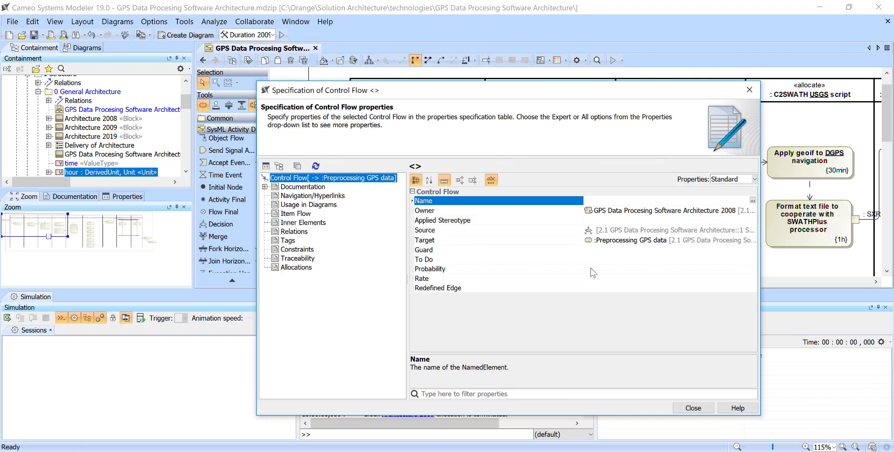
pyautogui.click(612, 269)
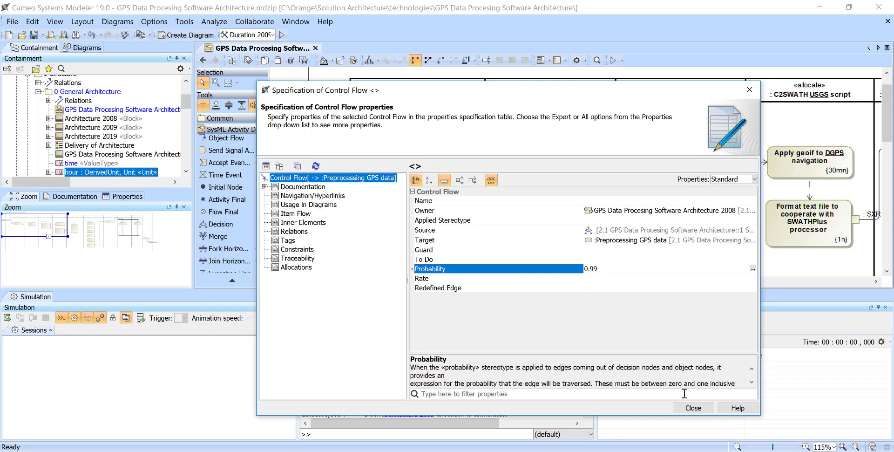
pyautogui.click(693, 408)
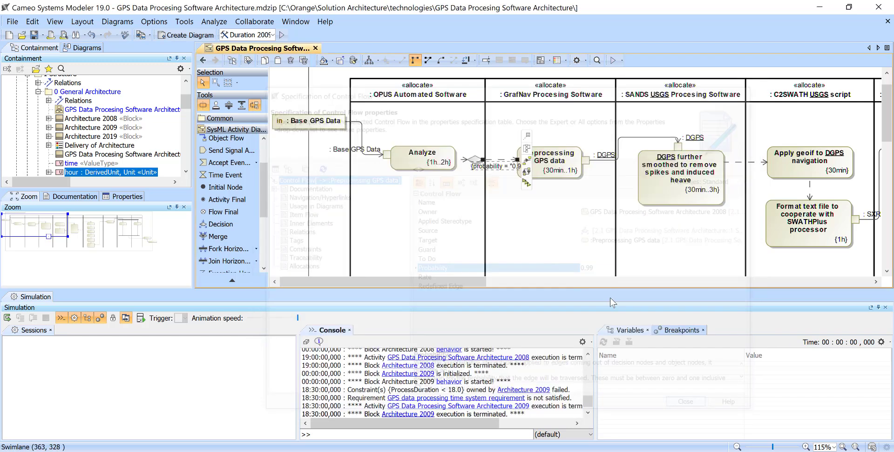
# Try to branch a second control flow from the decision node to a new Merge node below Analyze
pyautogui.click(474, 161)
pyautogui.click(492, 141)
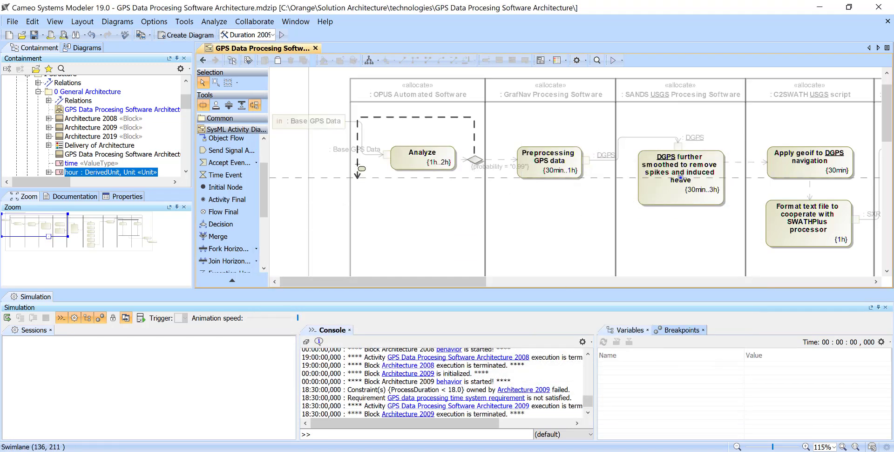
pyautogui.click(383, 210)
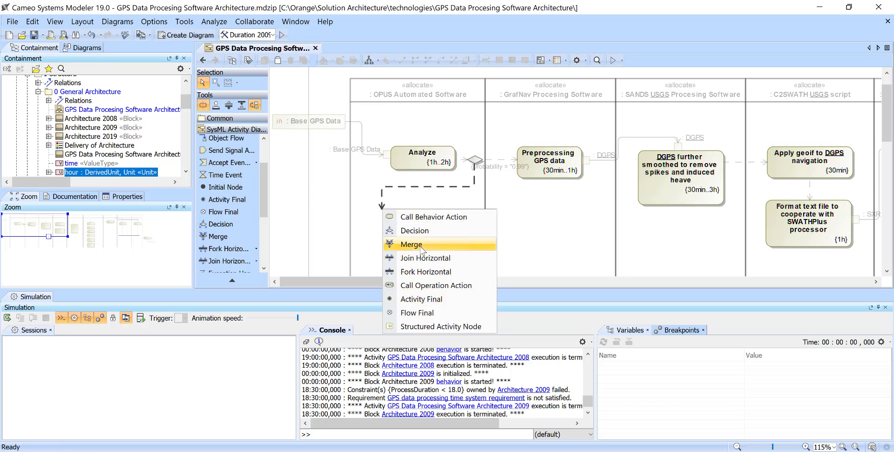
pyautogui.click(421, 247)
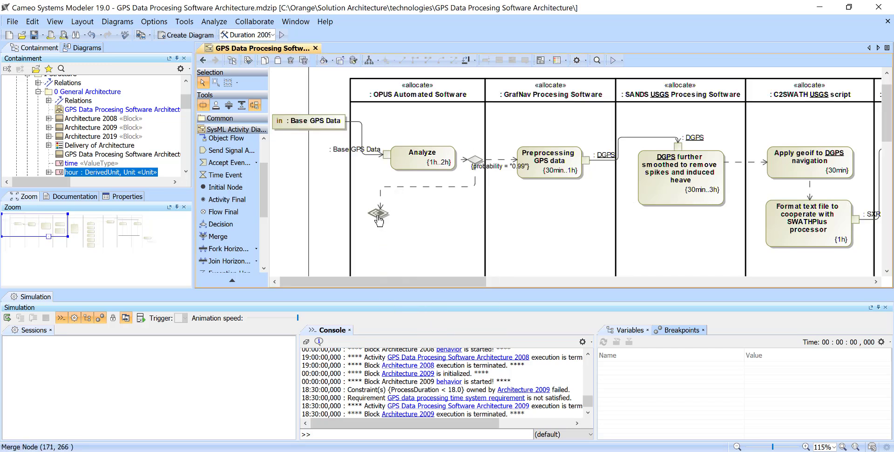
pyautogui.moveTo(379, 218); pyautogui.dragTo(372, 207)
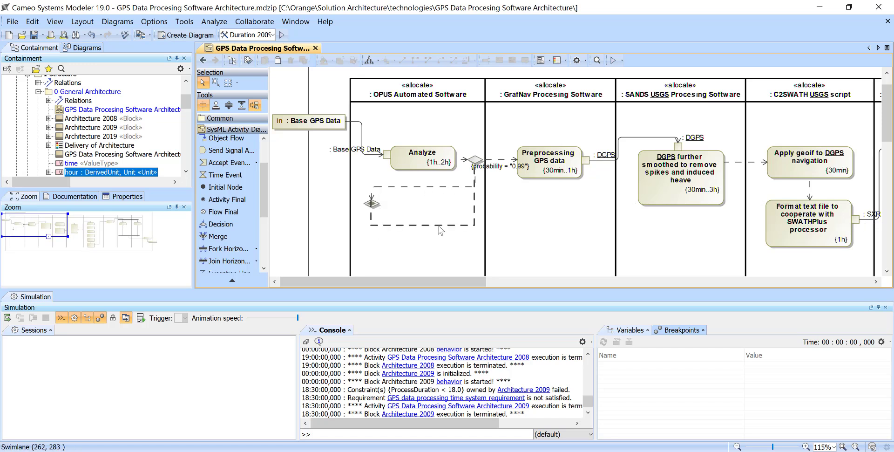
pyautogui.moveTo(438, 227); pyautogui.dragTo(438, 227)
pyautogui.moveTo(373, 204); pyautogui.dragTo(391, 231)
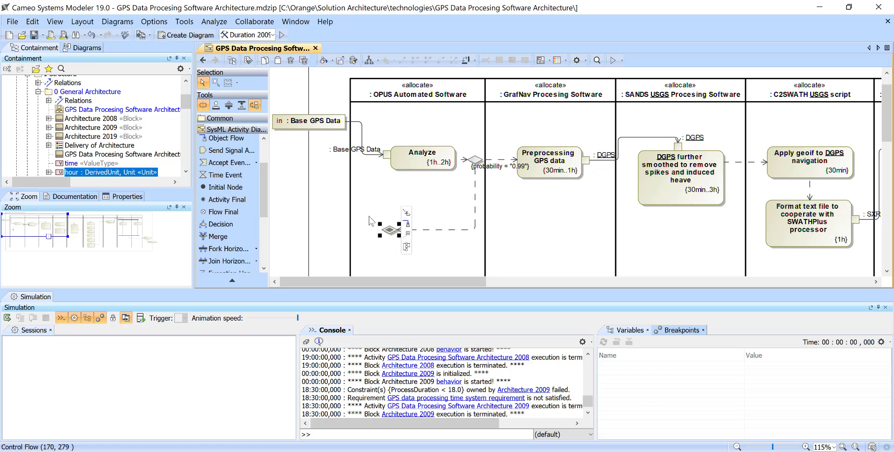
# Try inserting the merge node into the Base GPS Data flow before Analyze, and undo that insertion
pyautogui.click(373, 215)
pyautogui.click(391, 231)
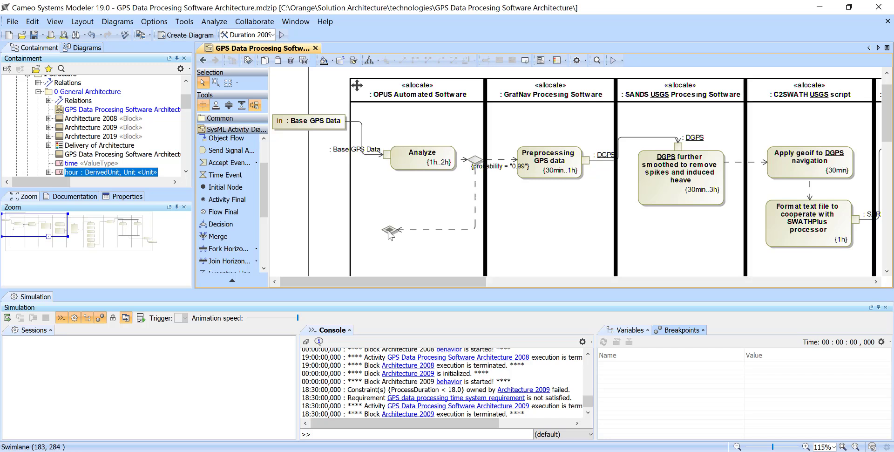
pyautogui.moveTo(391, 231); pyautogui.dragTo(403, 214)
pyautogui.click(485, 278)
pyautogui.click(394, 184)
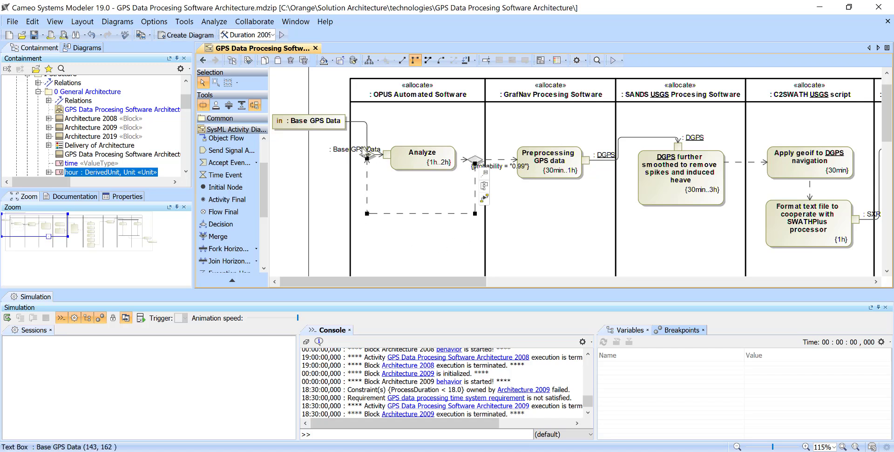
pyautogui.hotkey('ctrl', 'z')
pyautogui.hotkey('ctrl', 'z')
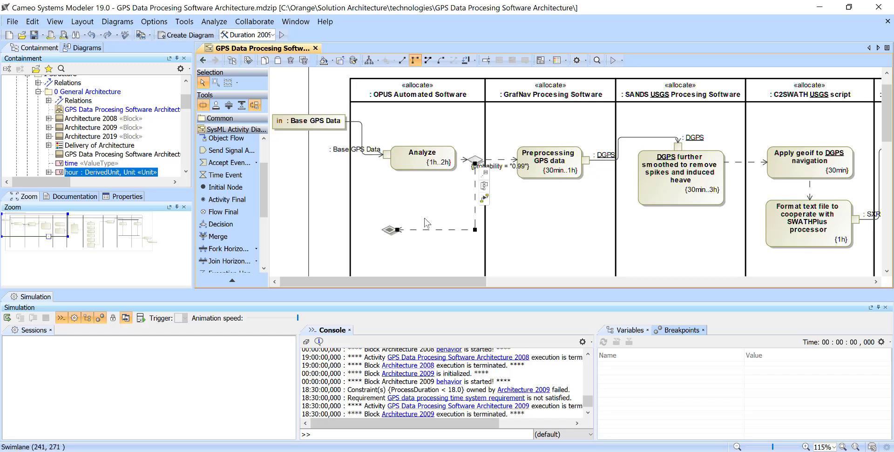
# Delete the merge node below Analyze together with its incoming control flow
pyautogui.moveTo(390, 229); pyautogui.dragTo(372, 207)
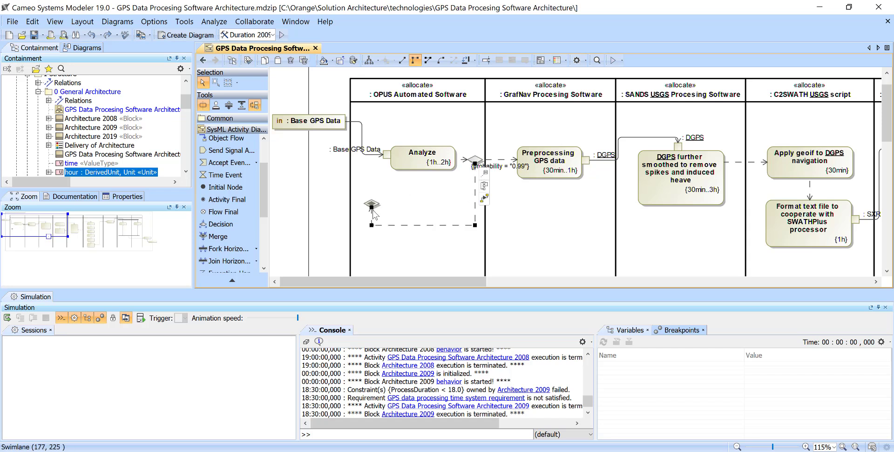
pyautogui.click(372, 207)
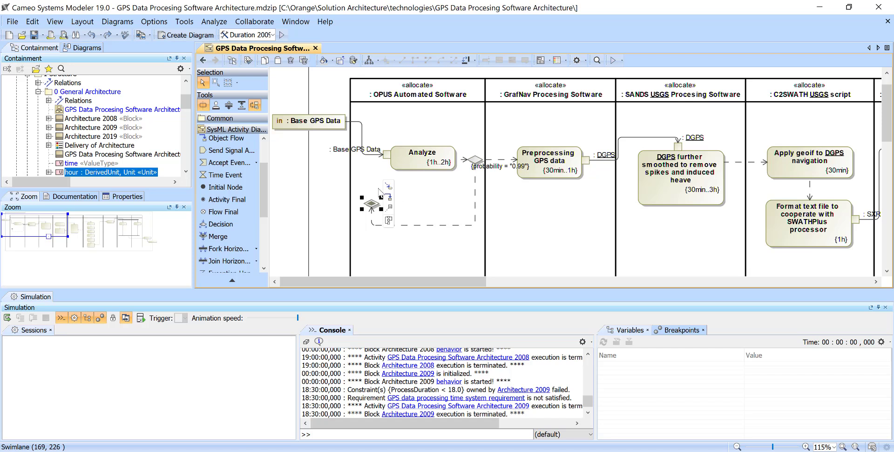
pyautogui.press('Delete')
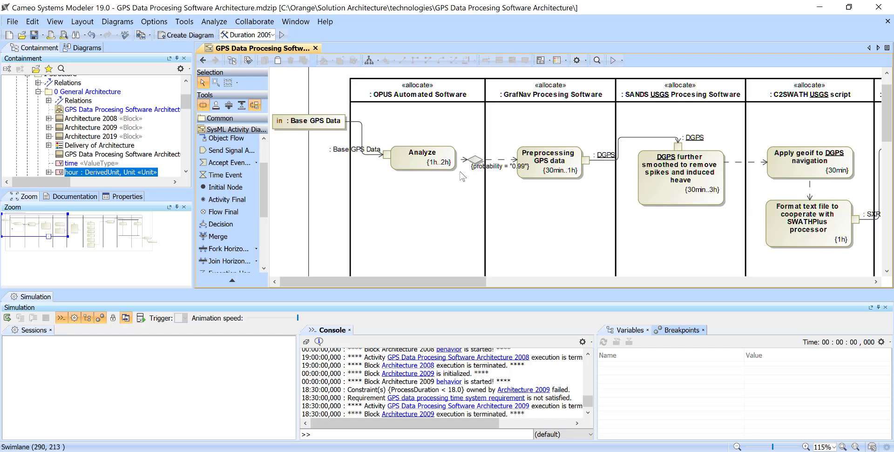
# Draw a bypass control flow from the decision node to a new Merge node inserted before Apply geoif to DGPS navigation
pyautogui.click(485, 163)
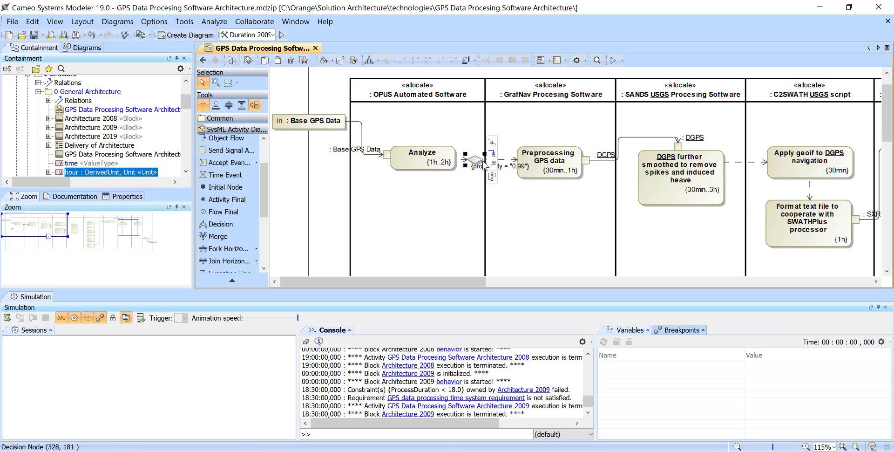
pyautogui.moveTo(492, 142); pyautogui.dragTo(747, 168)
pyautogui.click(750, 268)
pyautogui.press('Escape')
pyautogui.click(522, 279)
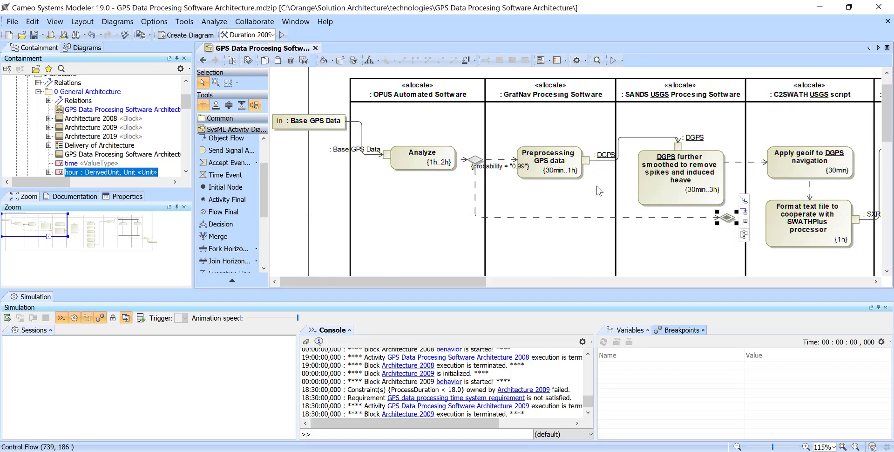
# Set the probability of the bypass control flow between the decision and merge nodes to 0.01
pyautogui.doubleClick(475, 201)
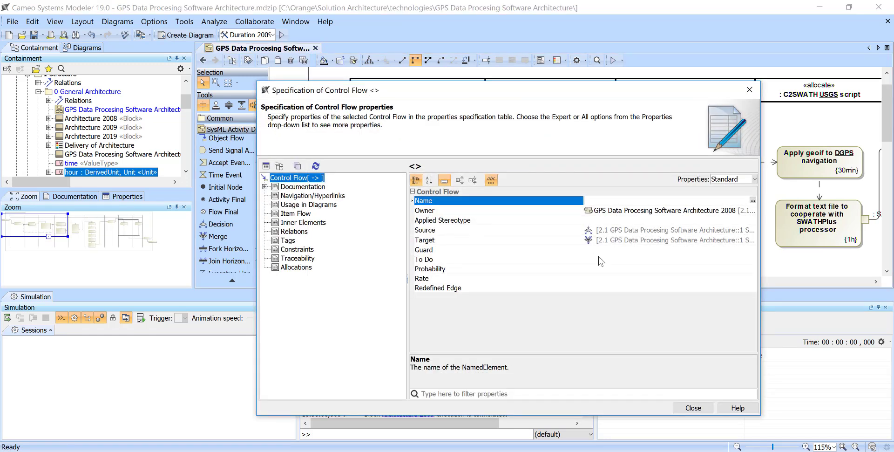
pyautogui.click(602, 268)
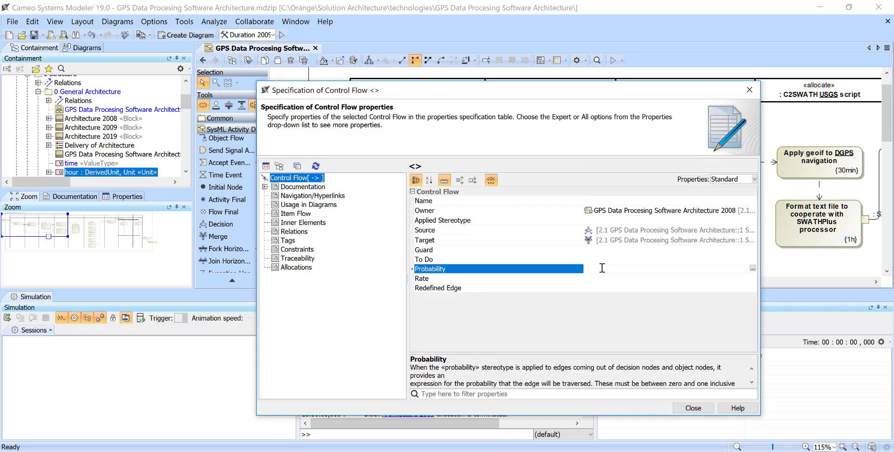
pyautogui.click(694, 407)
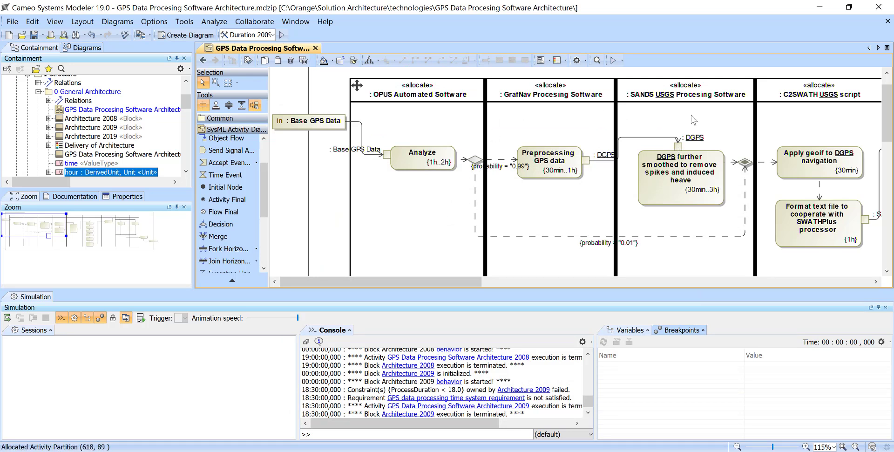
pyautogui.click(668, 99)
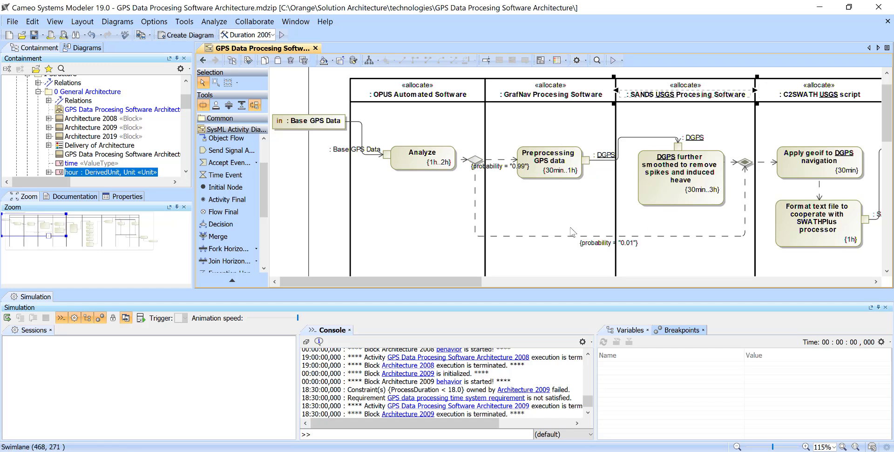
# Return to the 2.1 GPS Data Procesing Software Architecture overview and run the Duration 2008 max simulation configuration
pyautogui.click(203, 61)
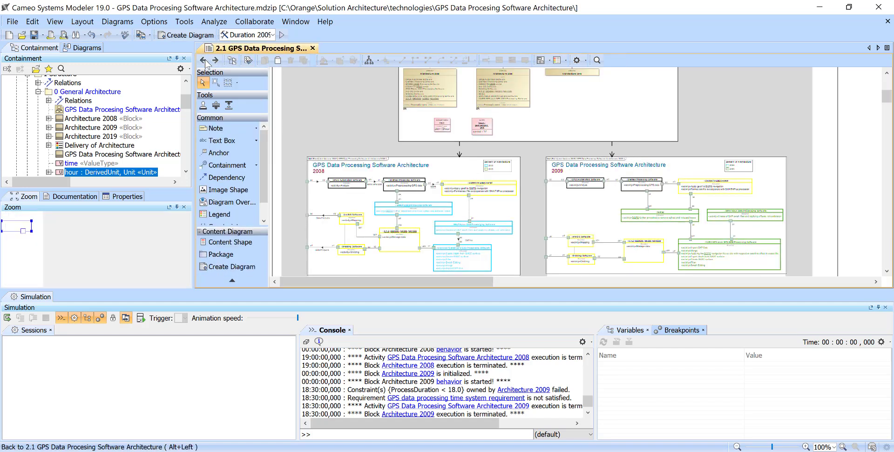
pyautogui.scroll(-10, 450, 155)
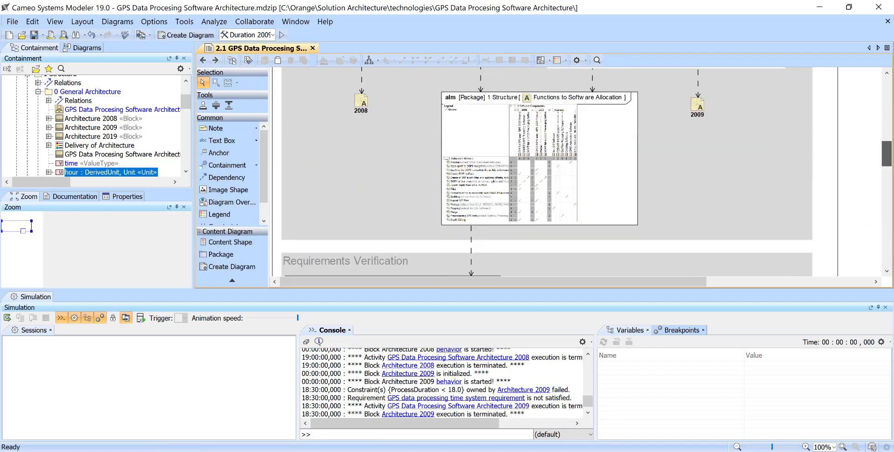
pyautogui.moveTo(893, 176)
pyautogui.mouseDown()
pyautogui.moveTo(893, 198)
pyautogui.moveTo(893, 183)
pyautogui.mouseUp()
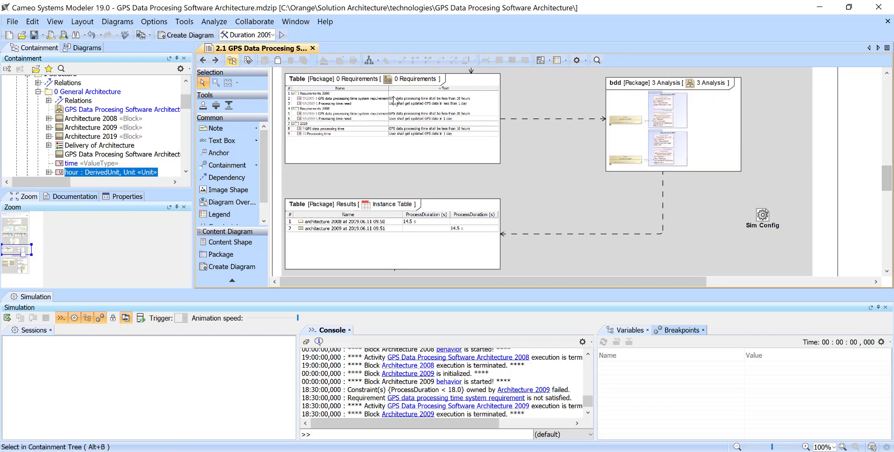
pyautogui.scroll(3, 697, 116)
pyautogui.scroll(6, 698, 115)
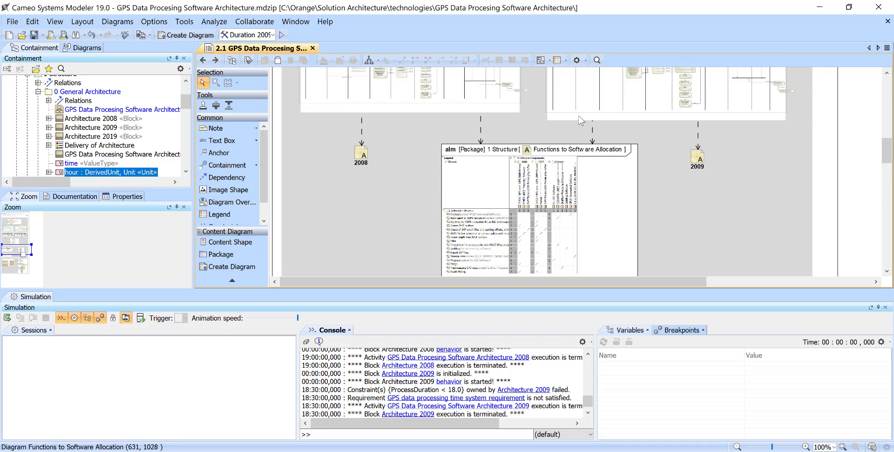
pyautogui.scroll(2, 500, 136)
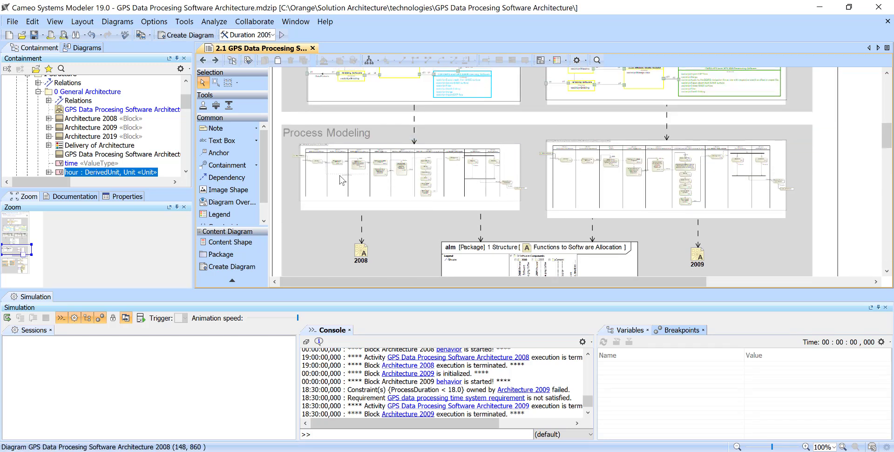
pyautogui.moveTo(890, 142); pyautogui.dragTo(890, 176)
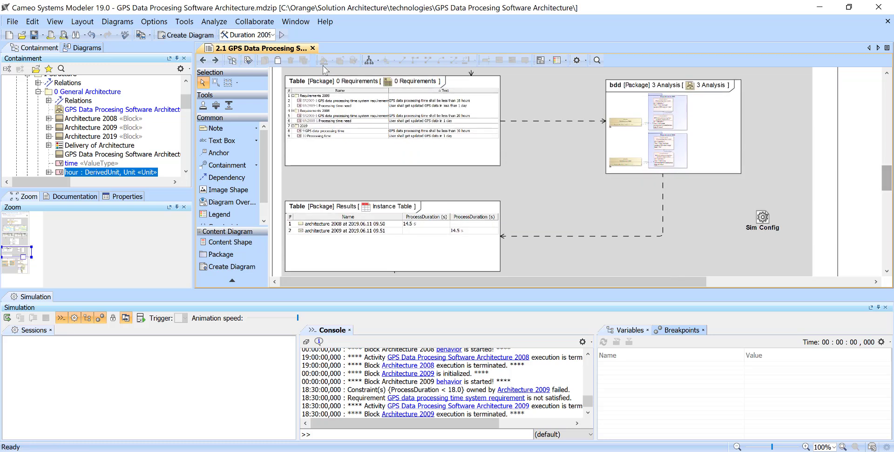
pyautogui.click(247, 36)
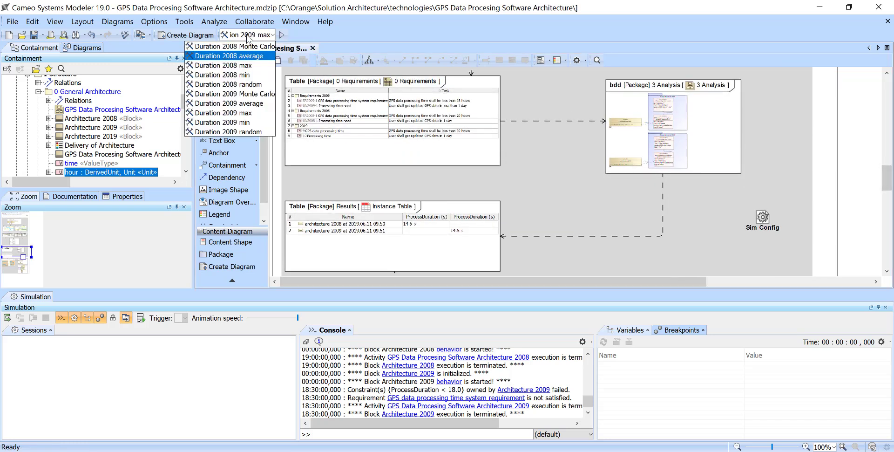
pyautogui.click(255, 71)
pyautogui.click(282, 35)
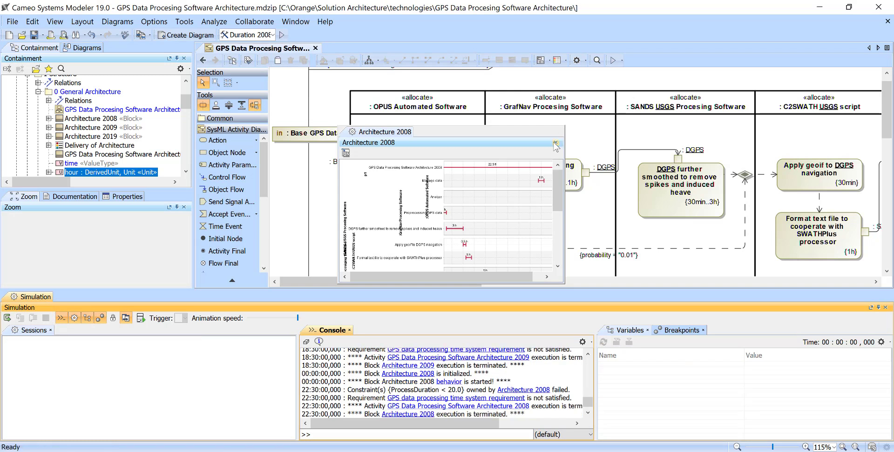
# Open the results Instance Table, sort it by name, and check the requirement status of the newest Architecture 2008 ProcessDuration
pyautogui.click(204, 61)
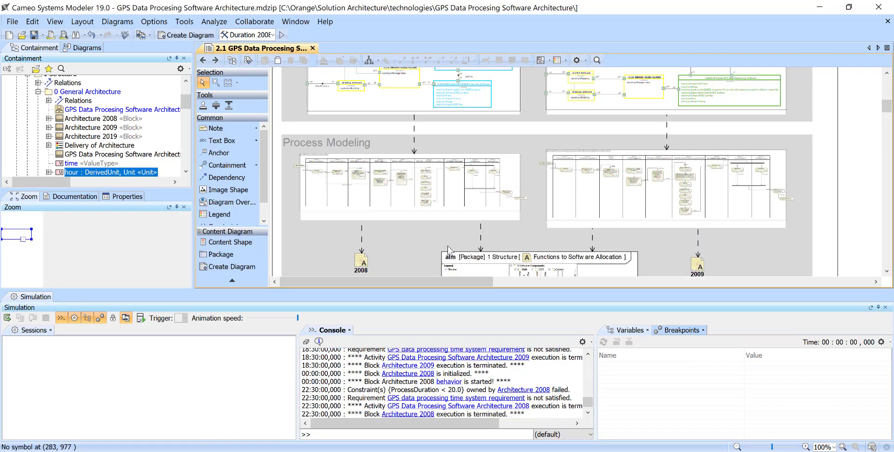
pyautogui.moveTo(887, 113); pyautogui.dragTo(889, 182)
pyautogui.doubleClick(434, 250)
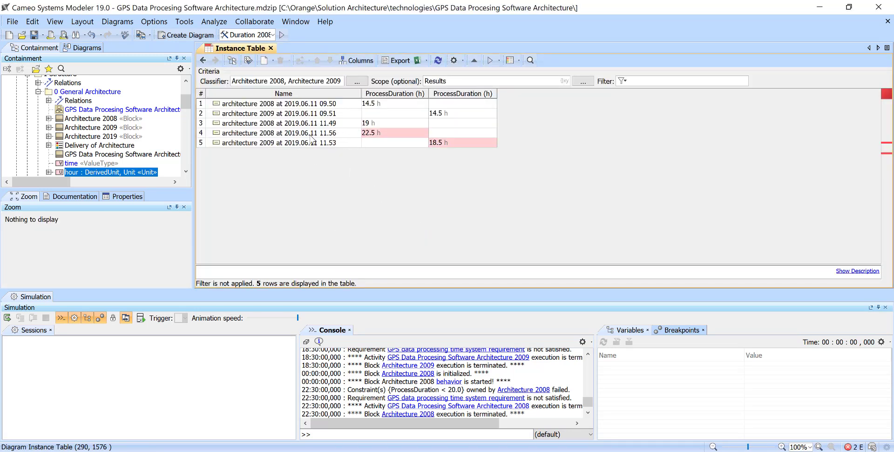
pyautogui.click(296, 95)
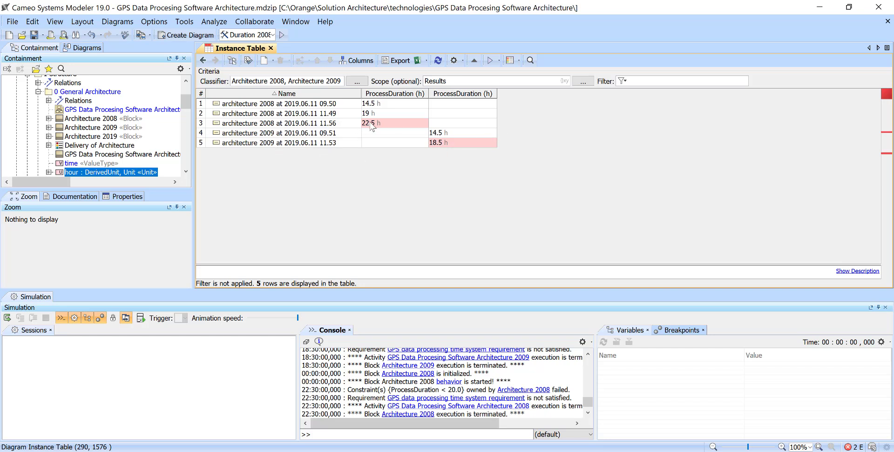
pyautogui.moveTo(381, 124)
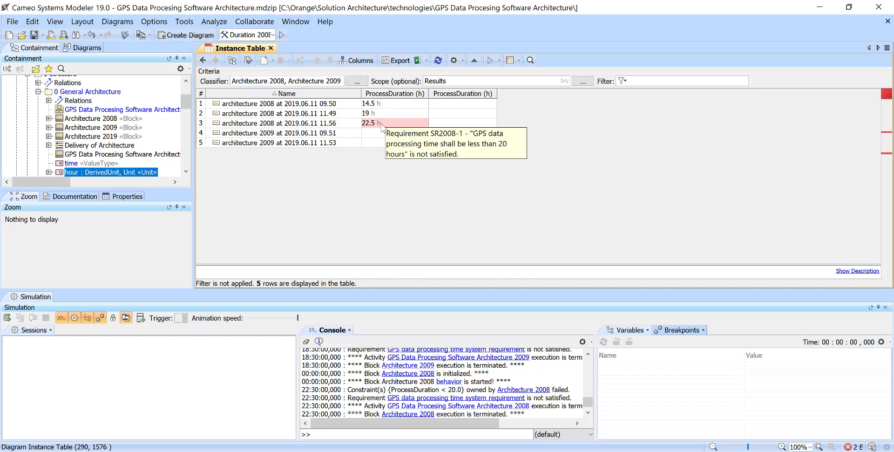
# Return to the architecture overview and run the Duration 2008 Monte Carlo simulation configuration
pyautogui.click(204, 61)
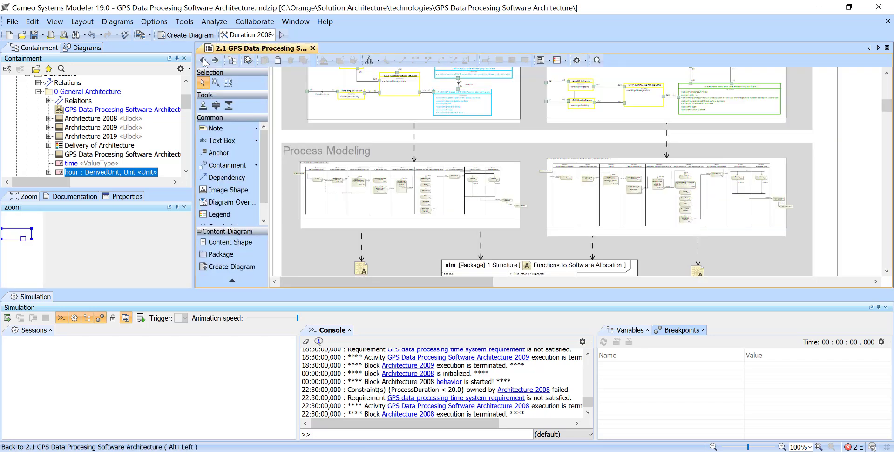
pyautogui.moveTo(887, 106); pyautogui.dragTo(893, 177)
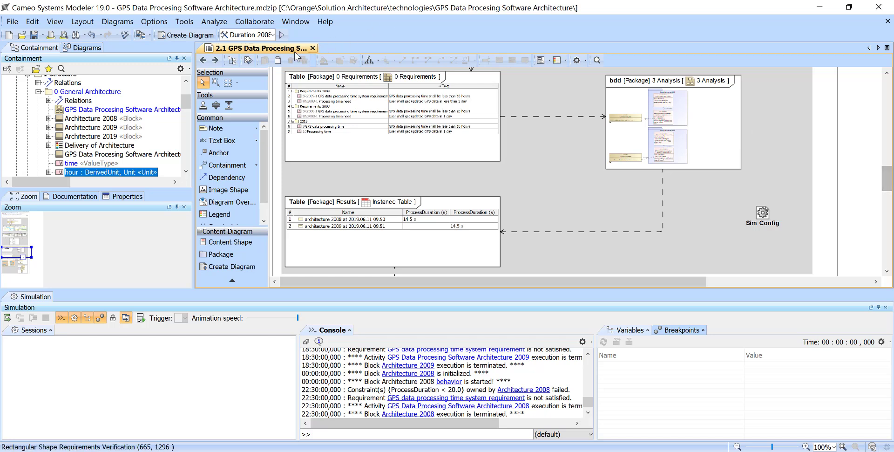
pyautogui.click(257, 35)
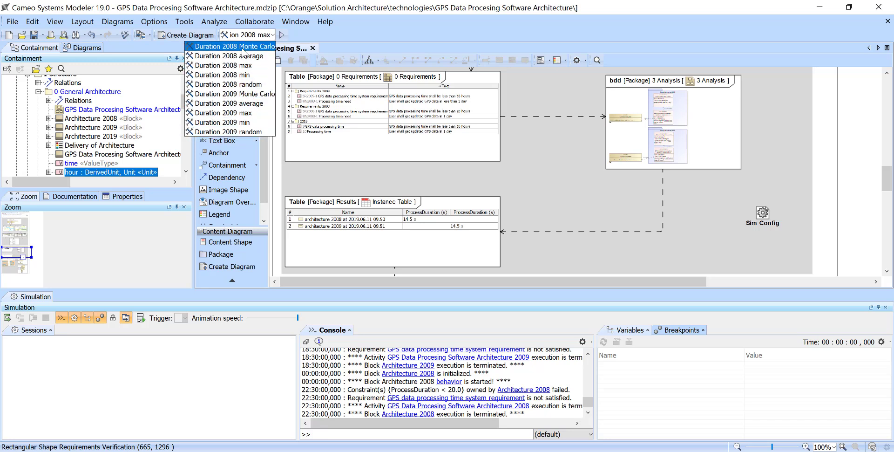
pyautogui.click(242, 48)
pyautogui.click(271, 36)
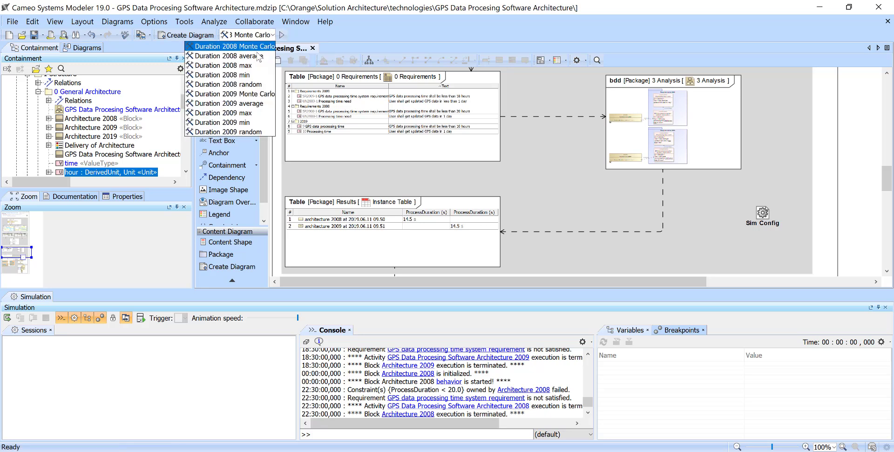
pyautogui.click(252, 50)
pyautogui.click(252, 40)
pyautogui.click(254, 37)
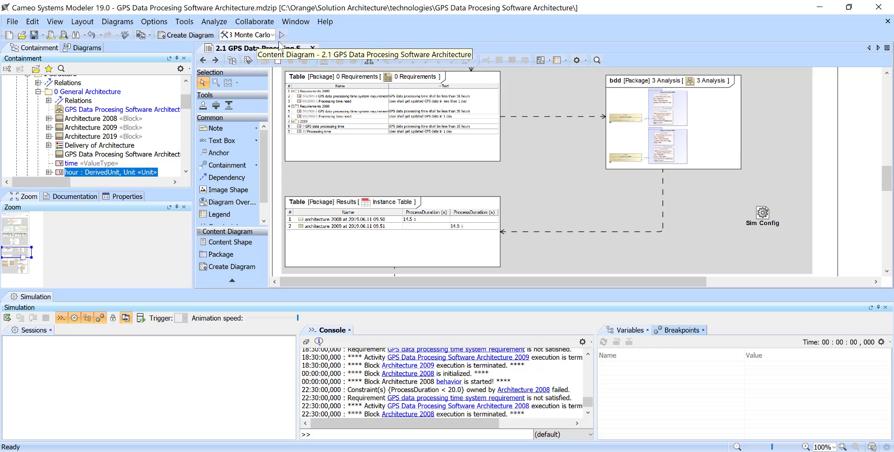
pyautogui.click(266, 36)
pyautogui.click(249, 47)
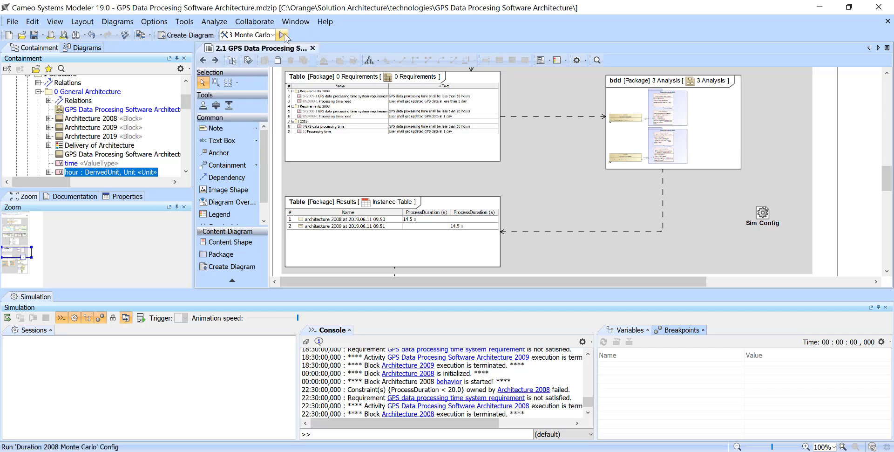
pyautogui.click(282, 35)
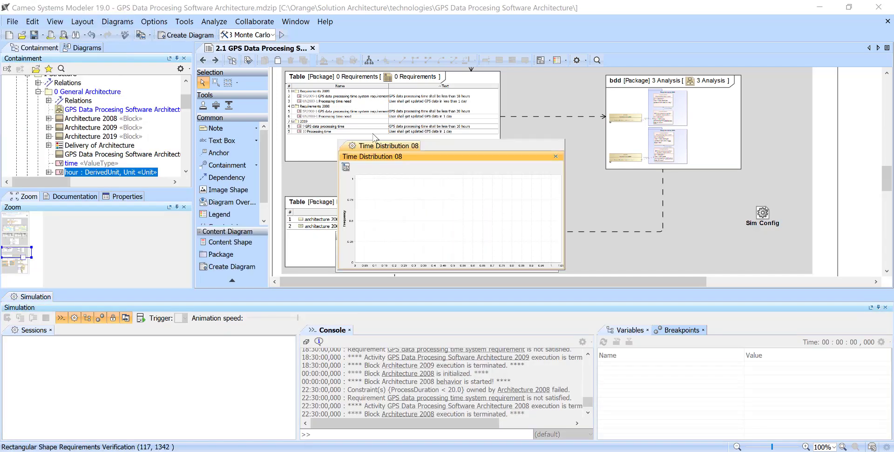
# Reposition and resize the Time Distribution 08 histogram and progress dialog to examine the ProcessDuration distribution and statistics during the run
pyautogui.moveTo(478, 145)
pyautogui.mouseDown()
pyautogui.moveTo(482, 124)
pyautogui.moveTo(210, 71)
pyautogui.moveTo(215, 63)
pyautogui.mouseUp()
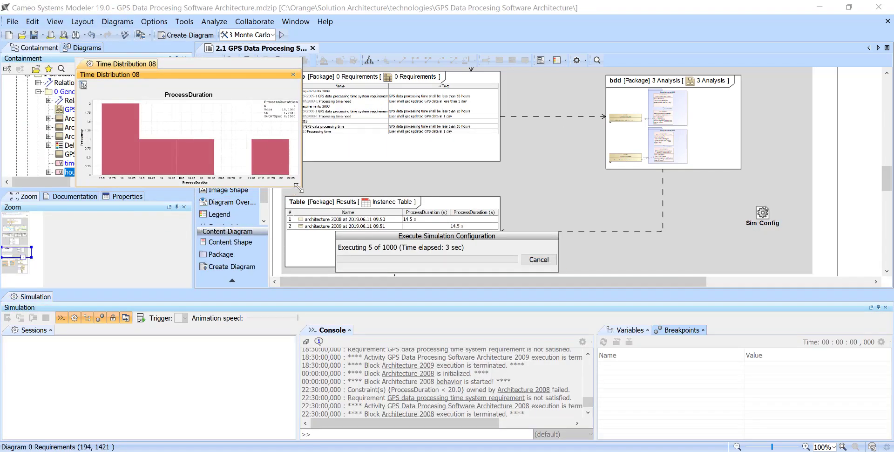
pyautogui.moveTo(302, 187); pyautogui.dragTo(453, 263)
pyautogui.moveTo(286, 63); pyautogui.dragTo(255, 20)
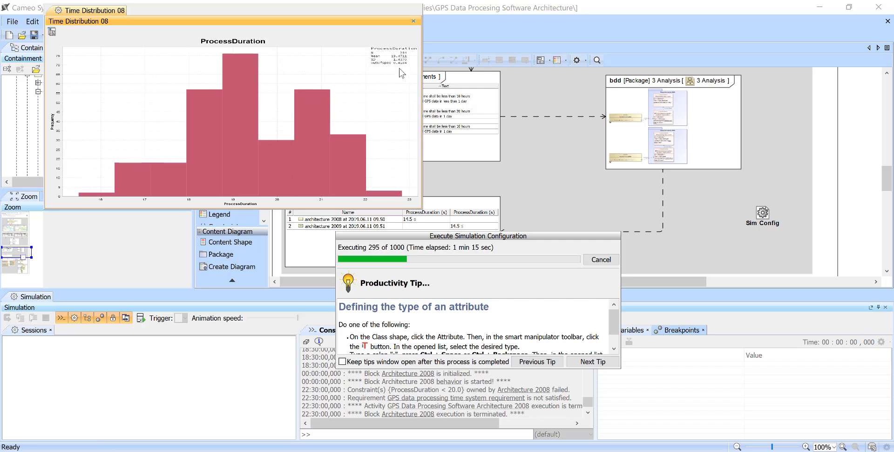
pyautogui.moveTo(422, 209); pyautogui.dragTo(773, 382)
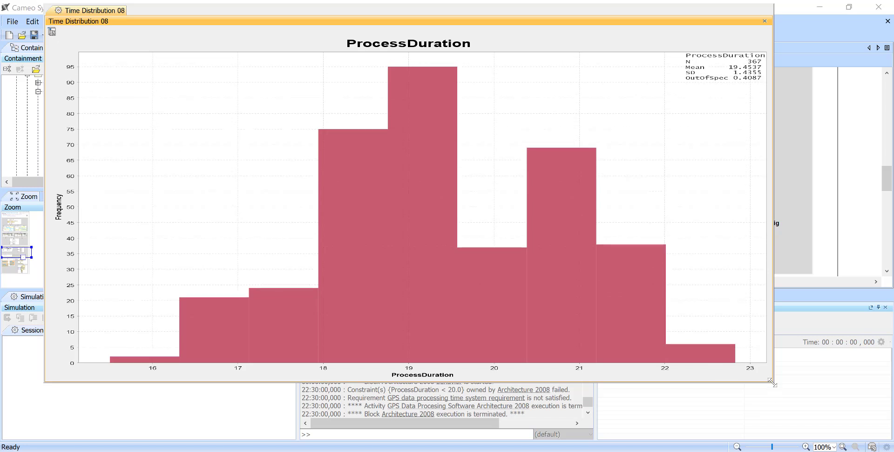
pyautogui.moveTo(773, 381); pyautogui.dragTo(611, 276)
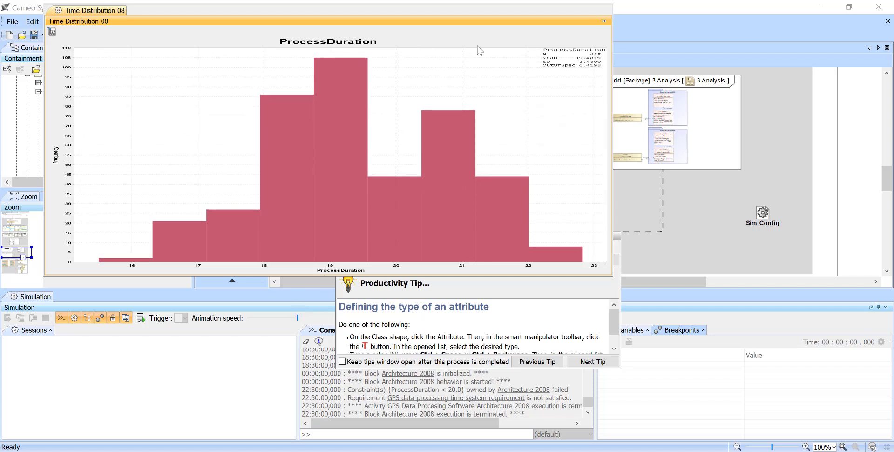
pyautogui.moveTo(473, 21); pyautogui.dragTo(418, 62)
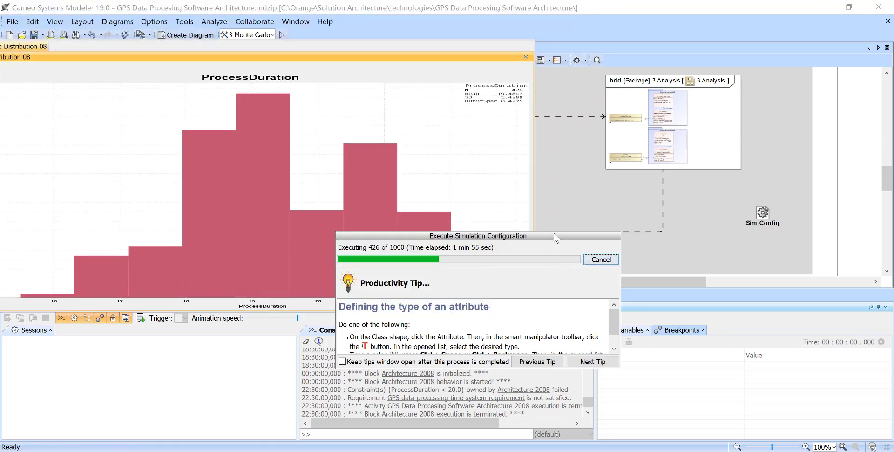
pyautogui.moveTo(555, 233); pyautogui.dragTo(706, 225)
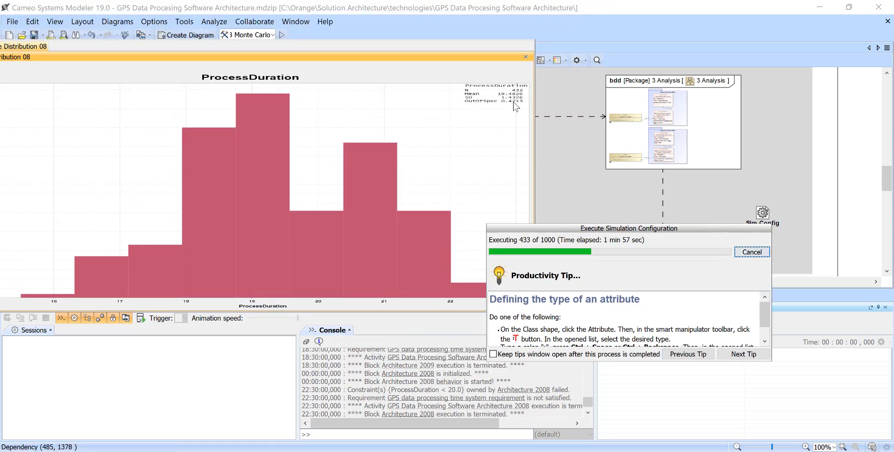
pyautogui.moveTo(368, 57); pyautogui.dragTo(451, 40)
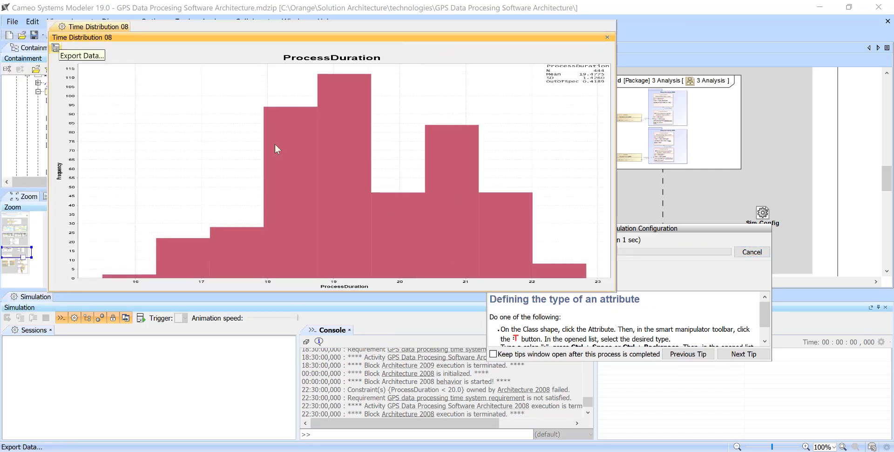
pyautogui.click(682, 230)
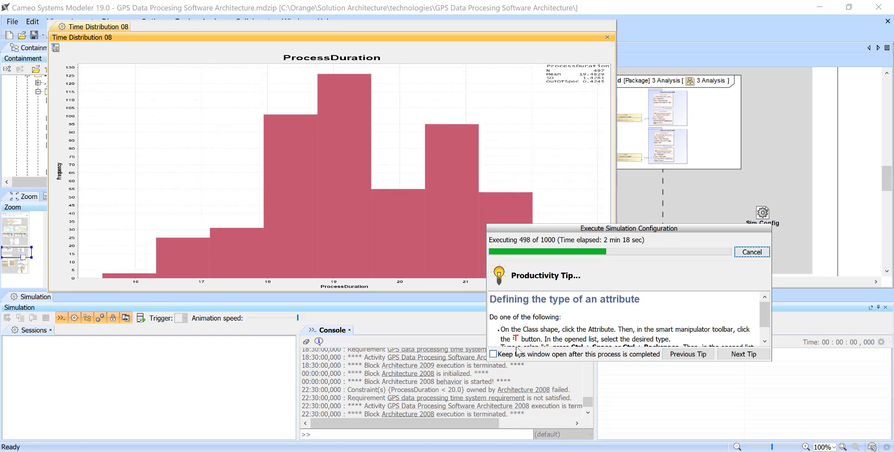
# Stop the 2008 Monte Carlo run before it completes, stretch its histogram taller for review, and close the histogram
pyautogui.click(745, 252)
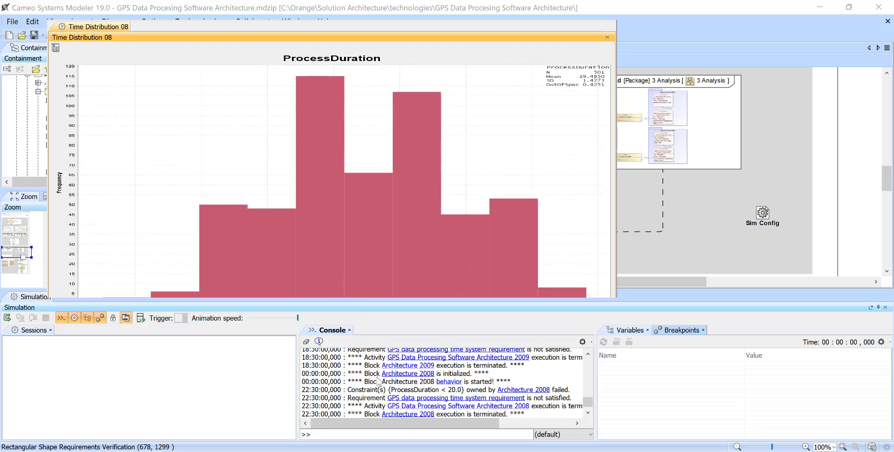
pyautogui.moveTo(373, 291); pyautogui.dragTo(368, 378)
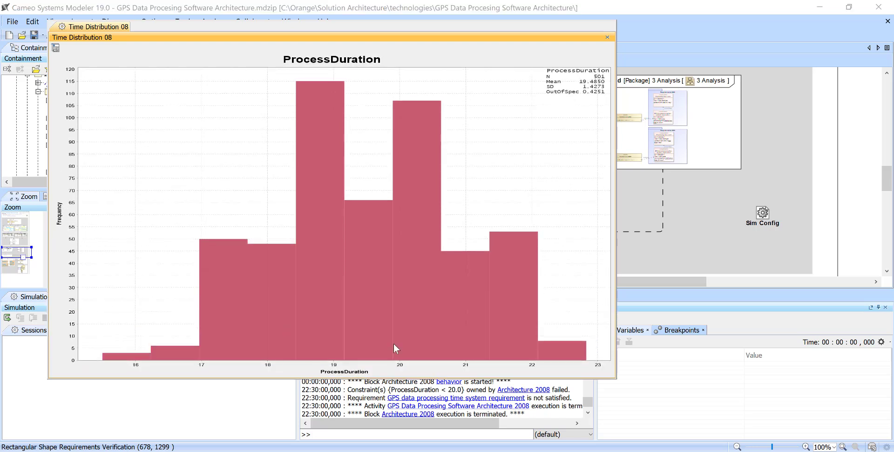
pyautogui.click(608, 37)
# Run the Duration 2009 Monte Carlo simulation configuration
pyautogui.scroll(-3, 627, 188)
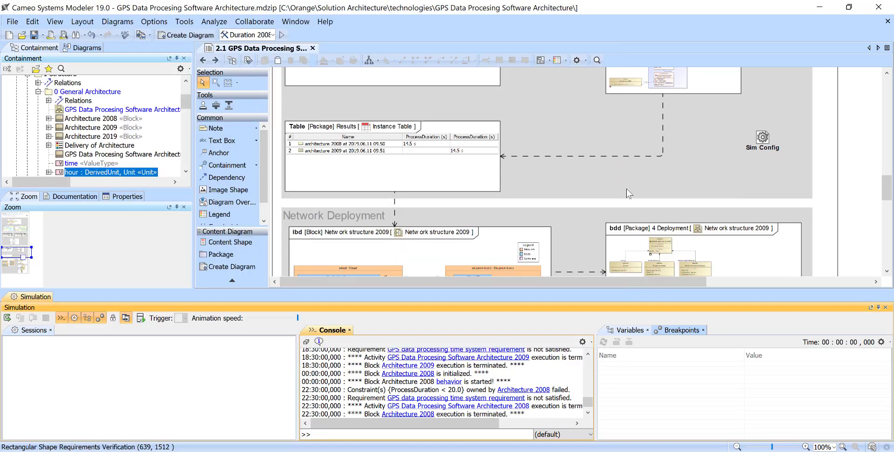
pyautogui.click(266, 34)
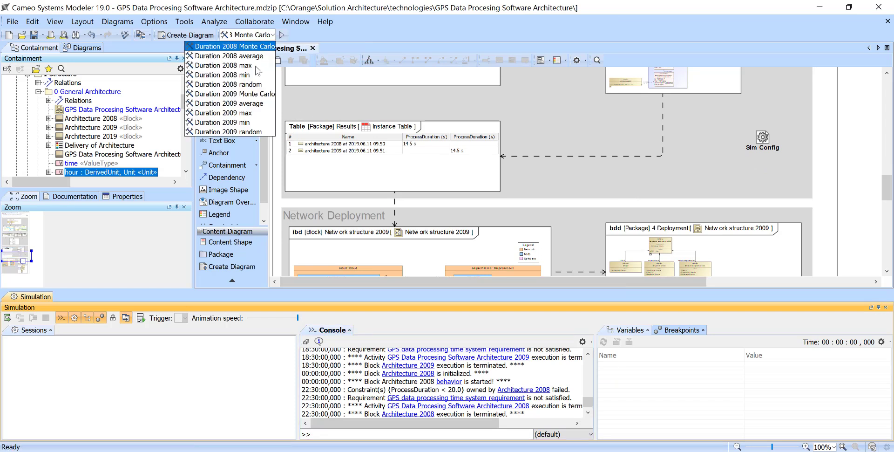
pyautogui.click(242, 94)
pyautogui.click(282, 33)
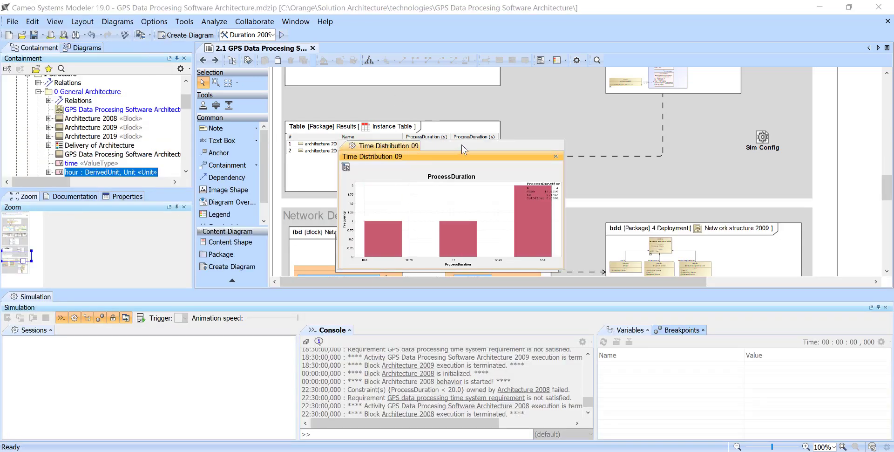
# Enlarge the Time Distribution 09 histogram to examine its statistics, then stop the 2009 Monte Carlo run and close the histogram
pyautogui.moveTo(463, 145); pyautogui.dragTo(186, 40)
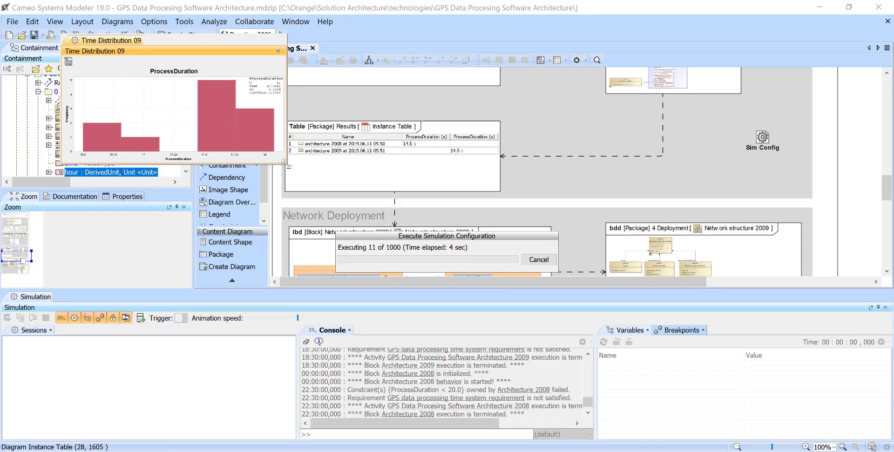
pyautogui.moveTo(286, 166); pyautogui.dragTo(469, 304)
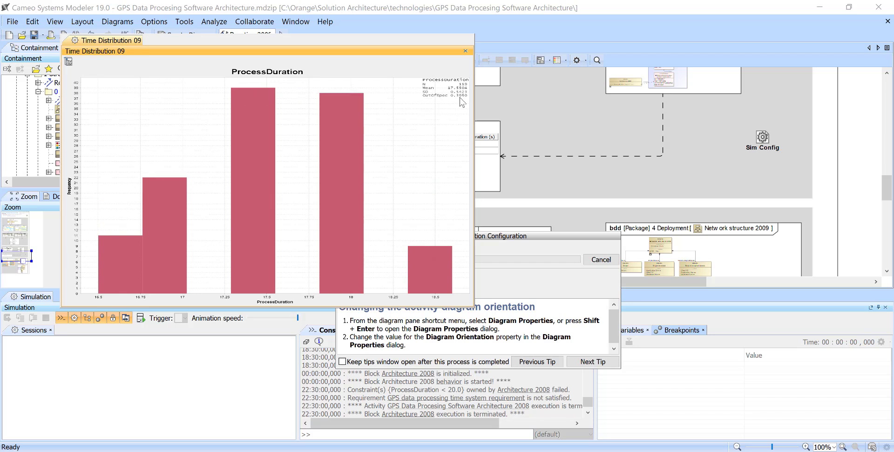
pyautogui.click(600, 259)
pyautogui.click(468, 42)
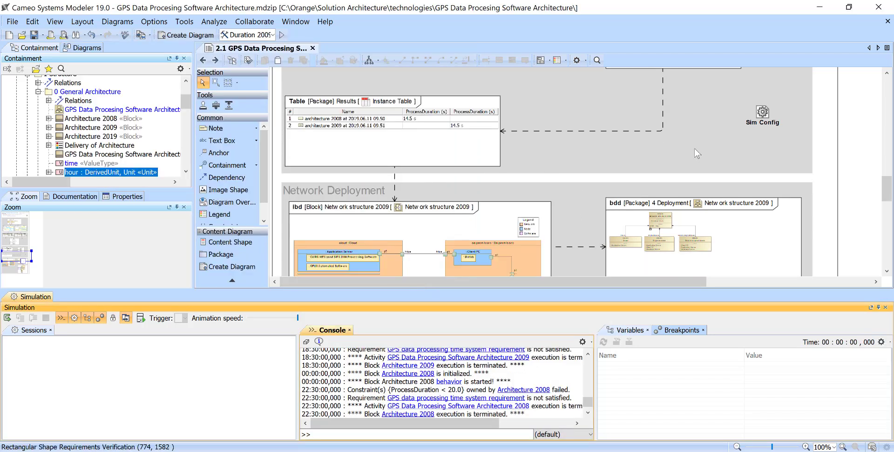
# Examine the Network structure 2009 internal block diagram and its block definition diagram, returning to the overview diagram after each
pyautogui.scroll(-5, 694, 149)
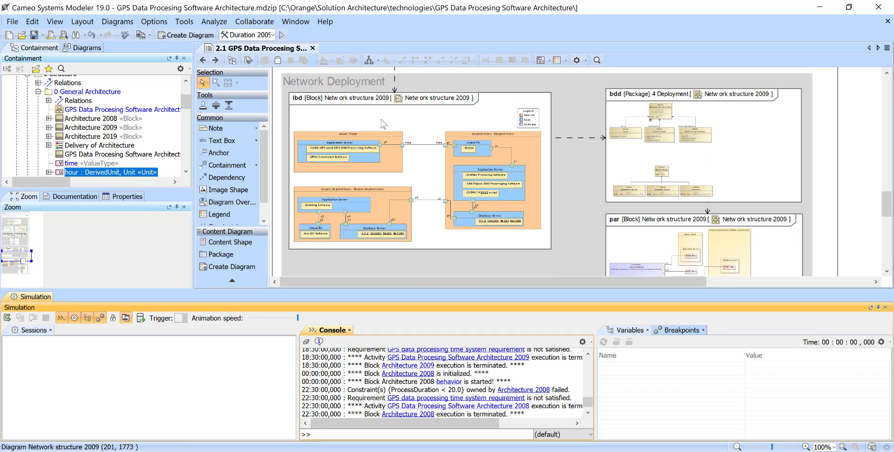
pyautogui.scroll(5, 460, 124)
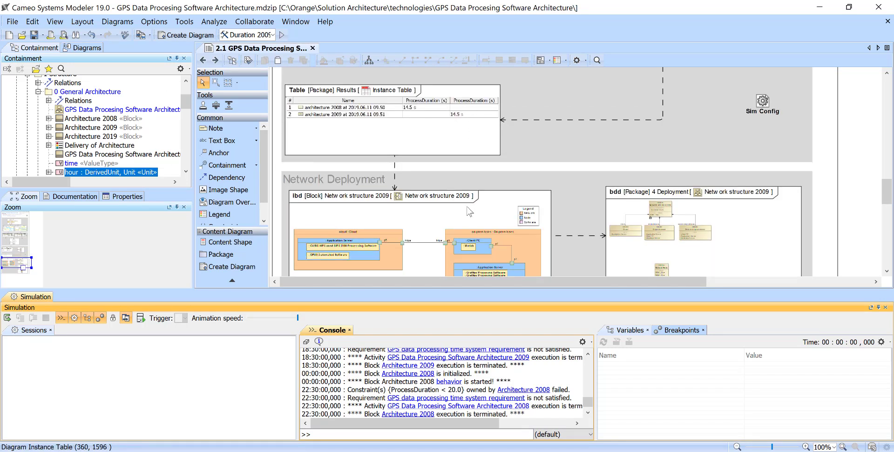
pyautogui.scroll(-2, 445, 175)
pyautogui.doubleClick(444, 171)
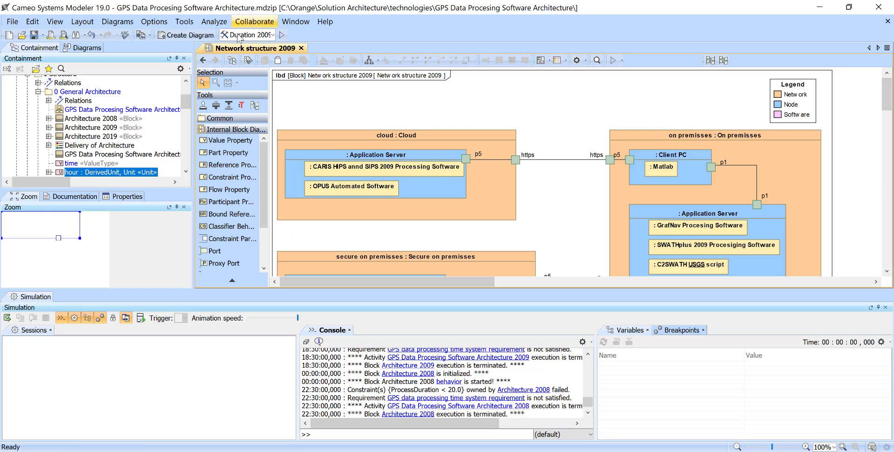
pyautogui.click(203, 61)
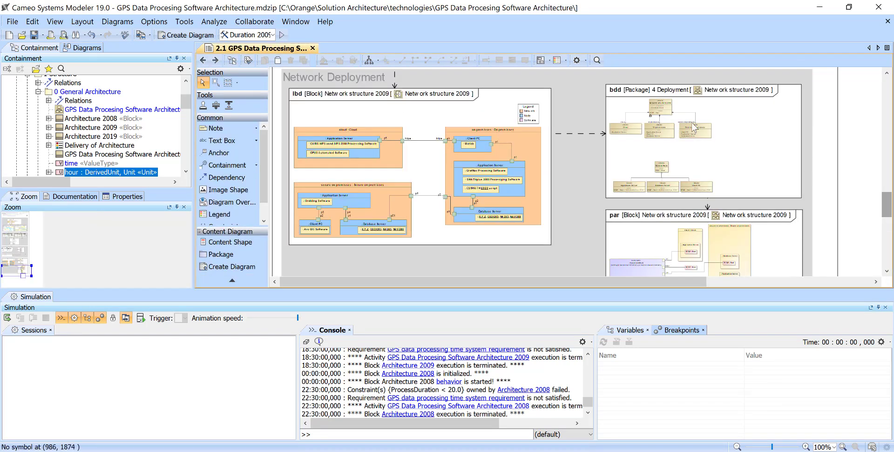
pyautogui.doubleClick(682, 107)
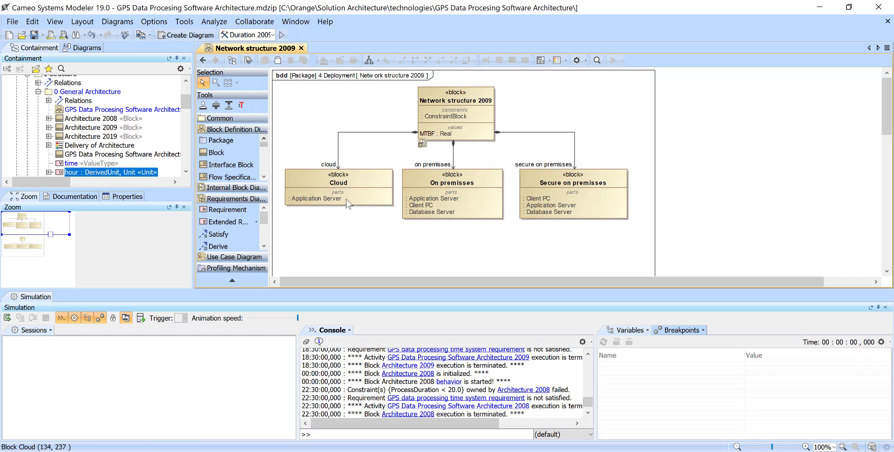
pyautogui.click(202, 61)
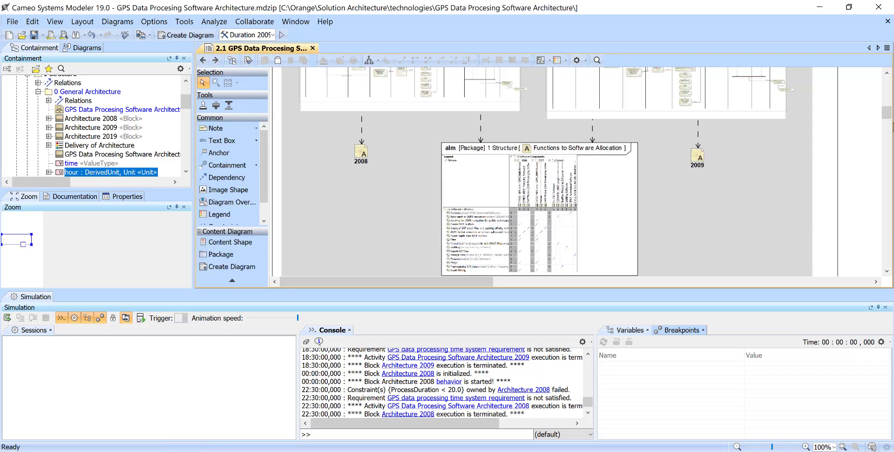
# Reopen the Network structure 2009 internal block diagram from the Network Deployment section and close the Simulation window
pyautogui.scroll(-10, 487, 124)
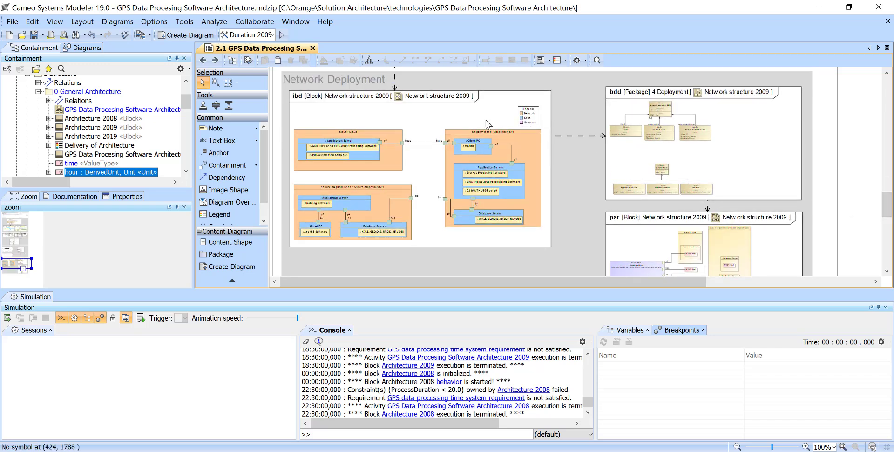
pyautogui.doubleClick(487, 124)
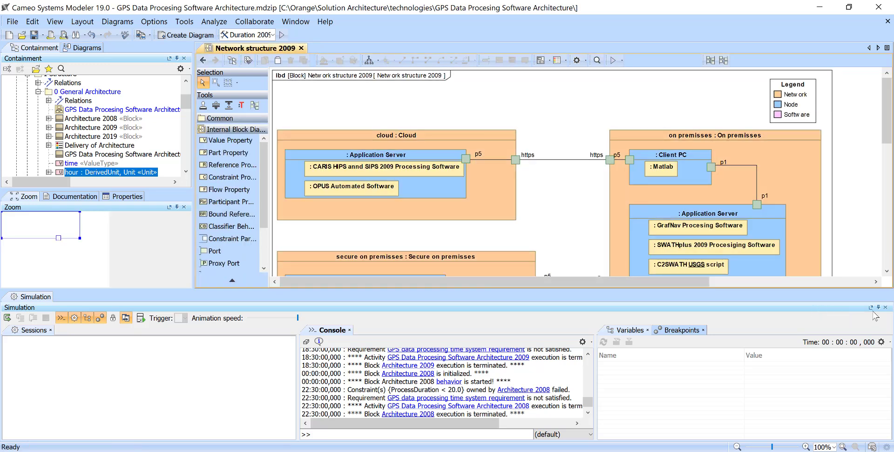
pyautogui.click(886, 308)
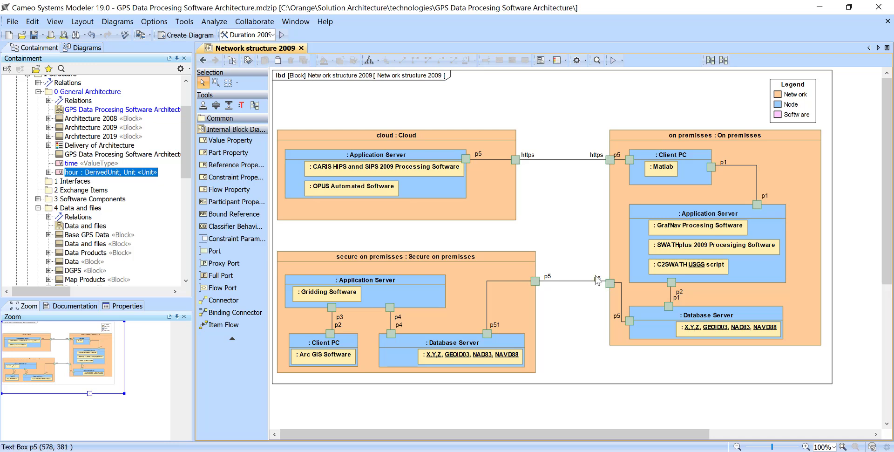
# View the specification of the p5 proxy port owned by On premisses, and close it without editing
pyautogui.doubleClick(595, 279)
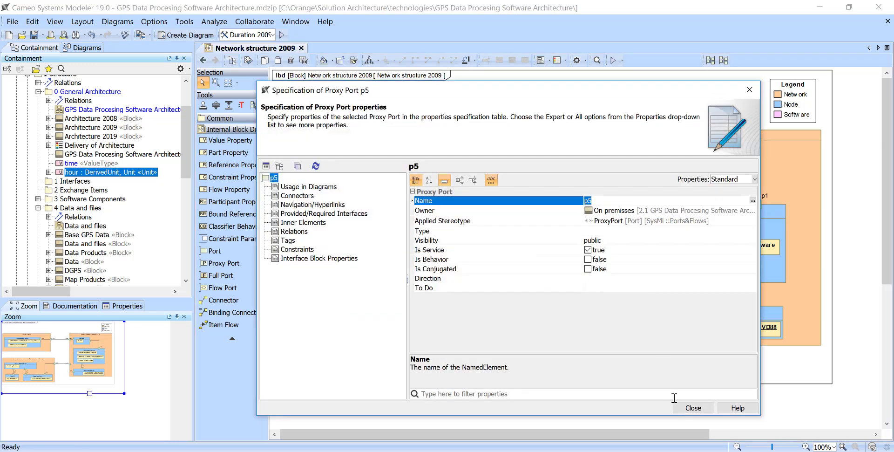
pyautogui.click(693, 407)
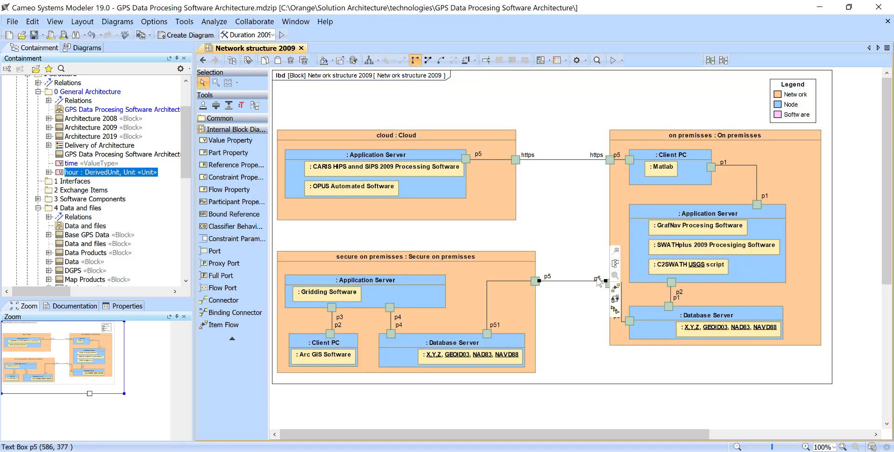
pyautogui.click(589, 316)
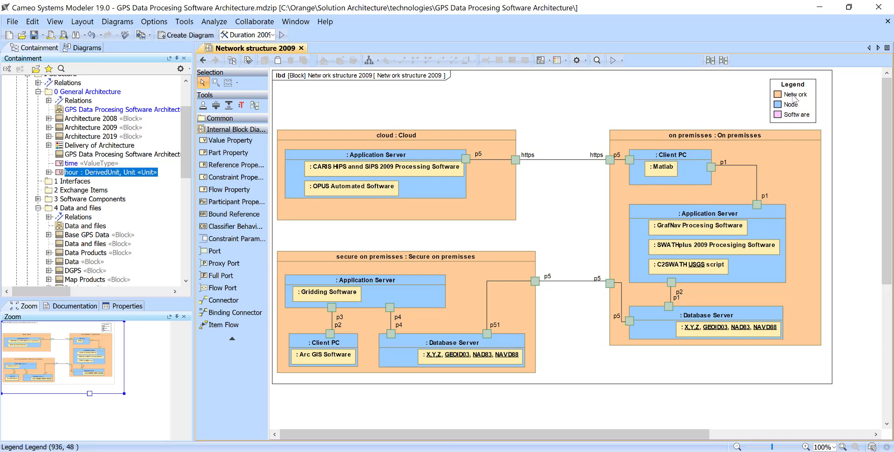
# Apply the Software legend item to all ten software parts across the cloud, on premisses and secure on premisses networks
pyautogui.click(665, 168)
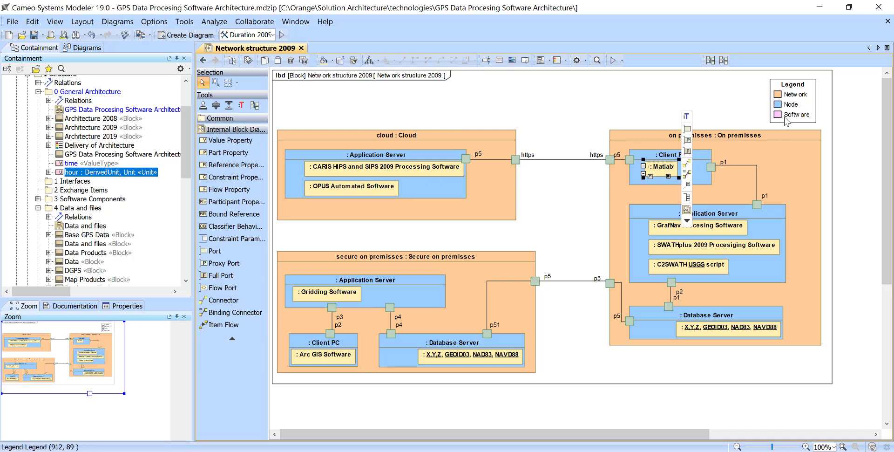
pyautogui.keyDown('shift'); pyautogui.click(430, 172); pyautogui.keyUp('shift')
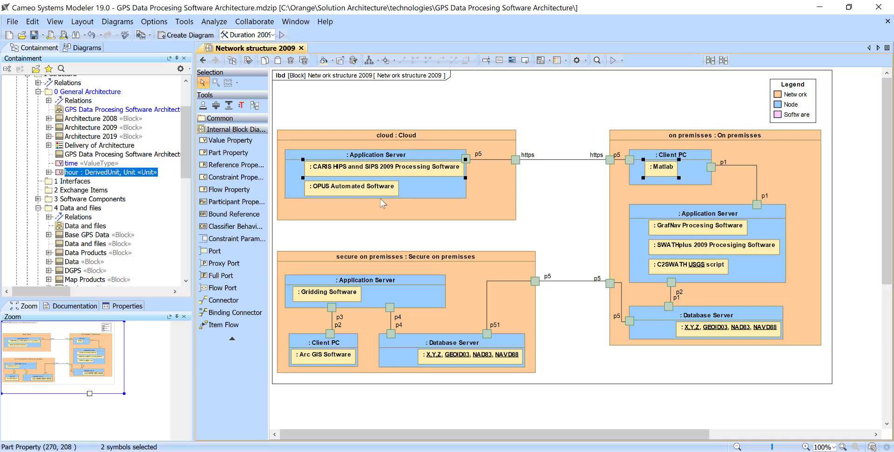
pyautogui.keyDown('shift'); pyautogui.click(363, 189); pyautogui.keyUp('shift')
pyautogui.keyDown('shift'); pyautogui.click(335, 294); pyautogui.keyUp('shift')
pyautogui.keyDown('shift'); pyautogui.click(344, 356); pyautogui.keyUp('shift')
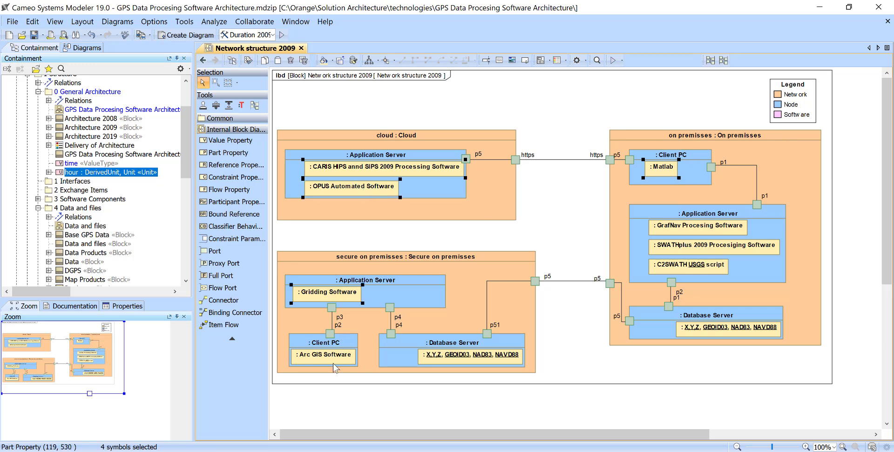
pyautogui.keyDown('shift'); pyautogui.click(437, 358); pyautogui.keyUp('shift')
pyautogui.keyDown('shift'); pyautogui.click(694, 326); pyautogui.keyUp('shift')
pyautogui.keyDown('shift'); pyautogui.click(689, 265); pyautogui.keyUp('shift')
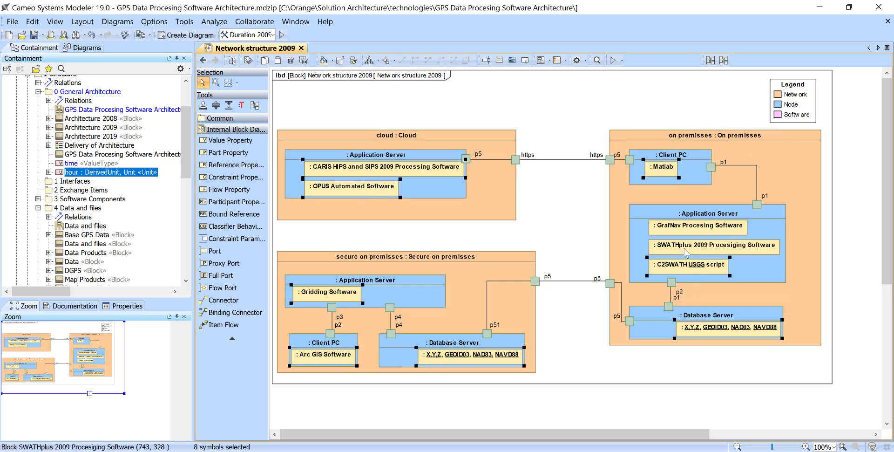
pyautogui.keyDown('shift'); pyautogui.click(685, 249); pyautogui.keyUp('shift')
pyautogui.keyDown('shift'); pyautogui.click(668, 228); pyautogui.keyUp('shift')
pyautogui.rightClick(667, 227)
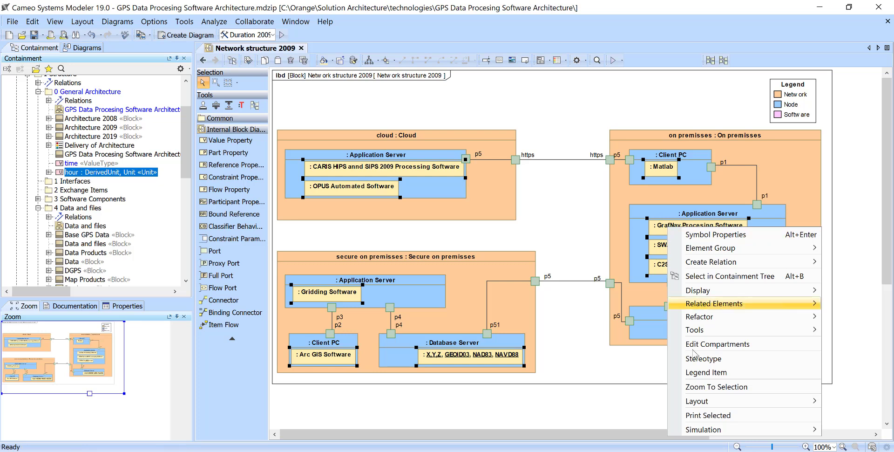
pyautogui.click(715, 372)
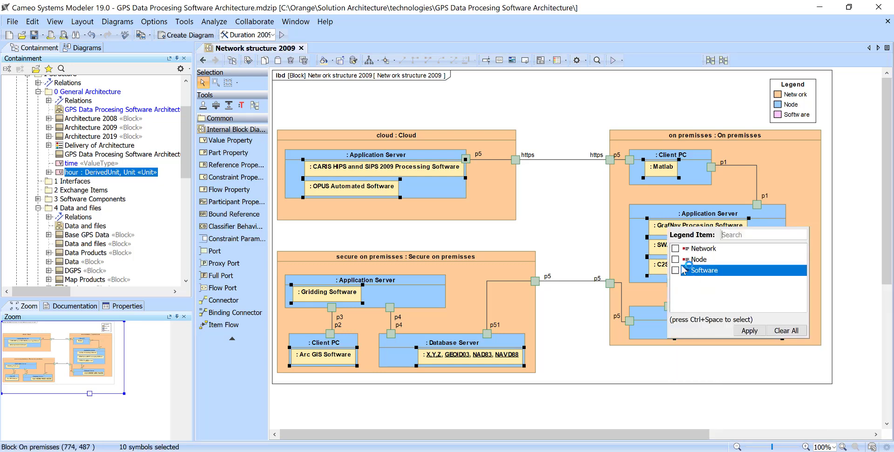
pyautogui.click(755, 332)
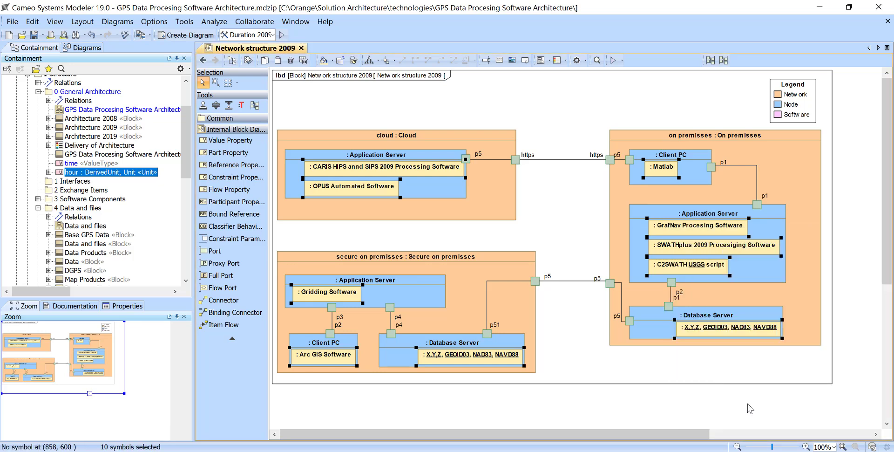
pyautogui.click(745, 403)
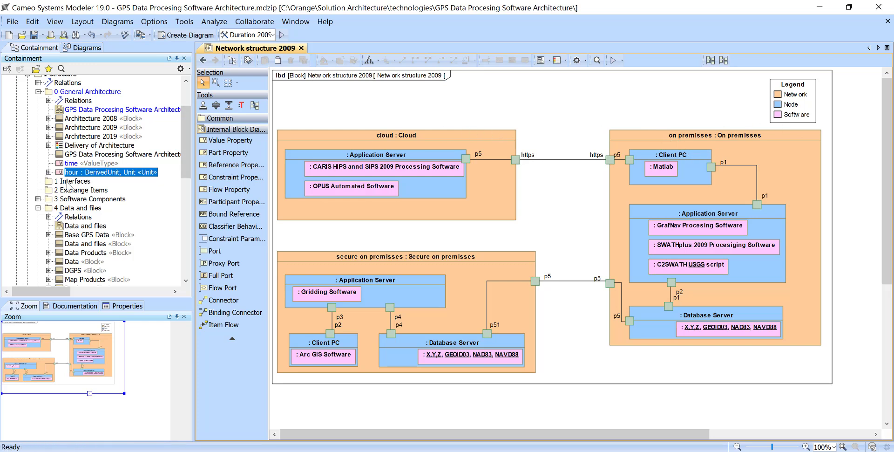
# Expand the 3 Software Components package in the model tree, check its General subpackage, and expand the 2009 subpackage
pyautogui.scroll(3, 68, 185)
pyautogui.scroll(-3, 41, 219)
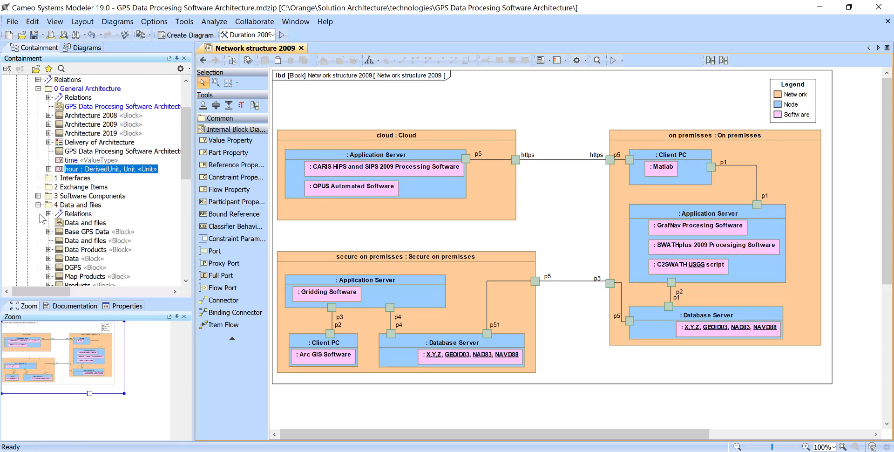
pyautogui.click(39, 197)
pyautogui.scroll(-2, 46, 186)
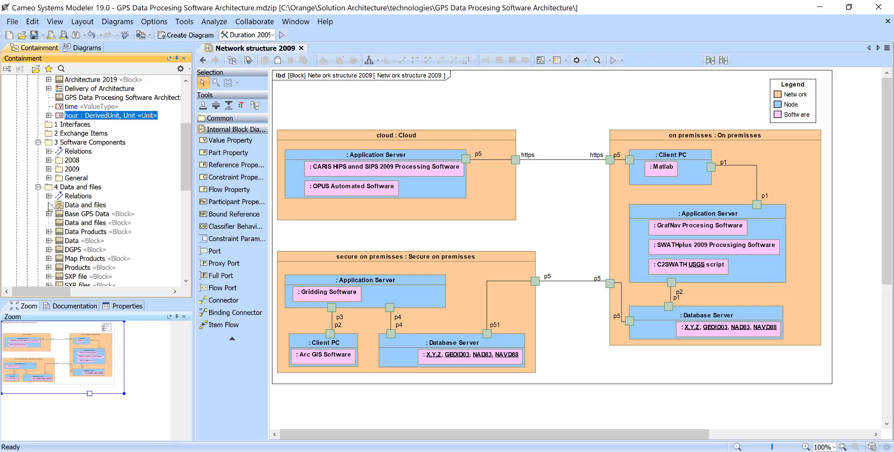
pyautogui.click(48, 180)
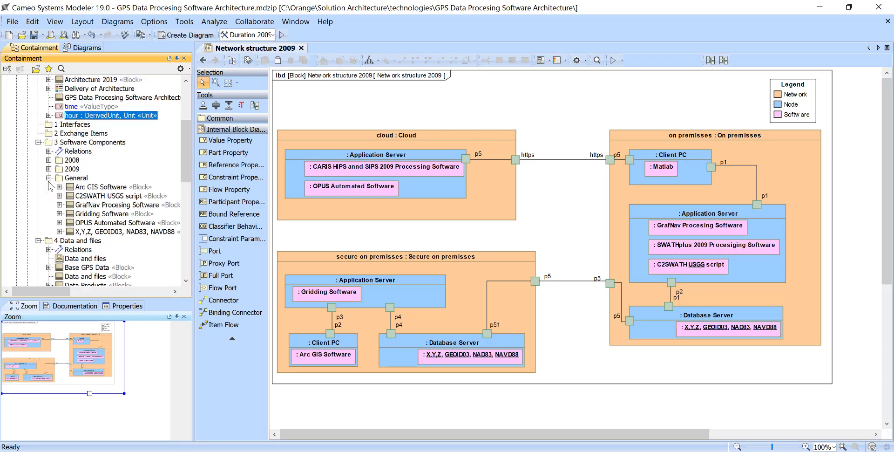
pyautogui.click(49, 179)
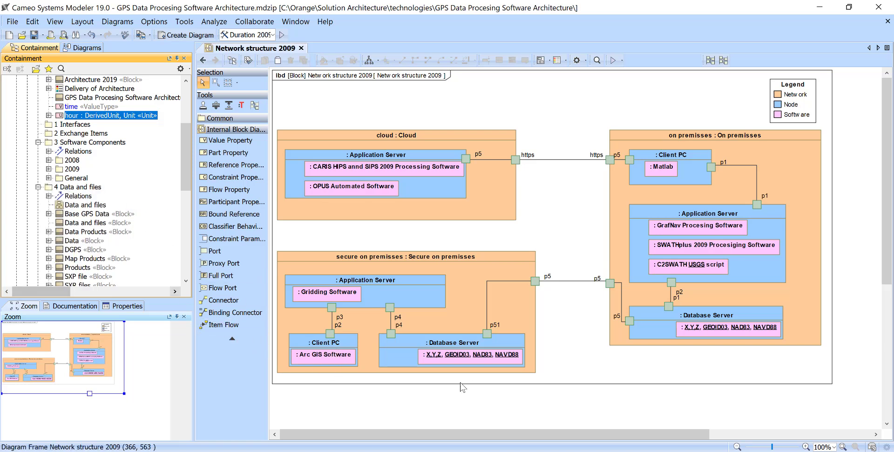
pyautogui.click(49, 168)
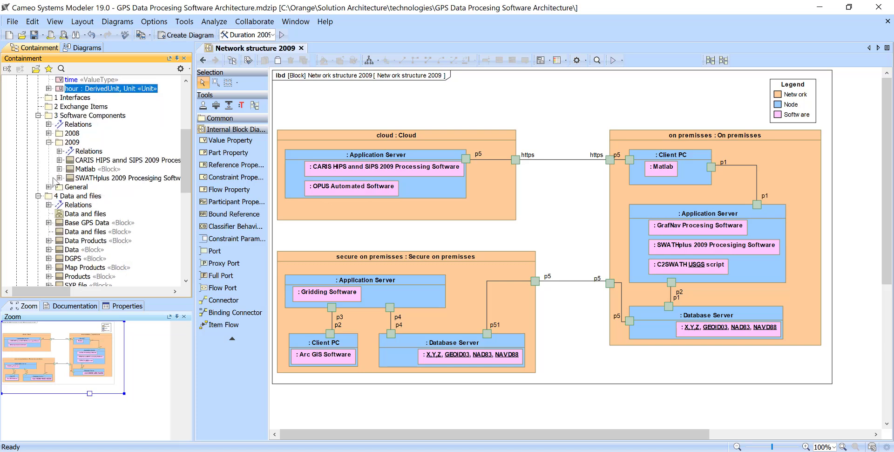
# Add the Matlab block to the Client PC in secure on premisses, make that Client PC taller, and place Matlab below Arc GIS Software
pyautogui.click(84, 169)
pyautogui.click(312, 361)
pyautogui.moveTo(312, 359)
pyautogui.mouseDown()
pyautogui.moveTo(309, 367)
pyautogui.moveTo(306, 349)
pyautogui.mouseUp()
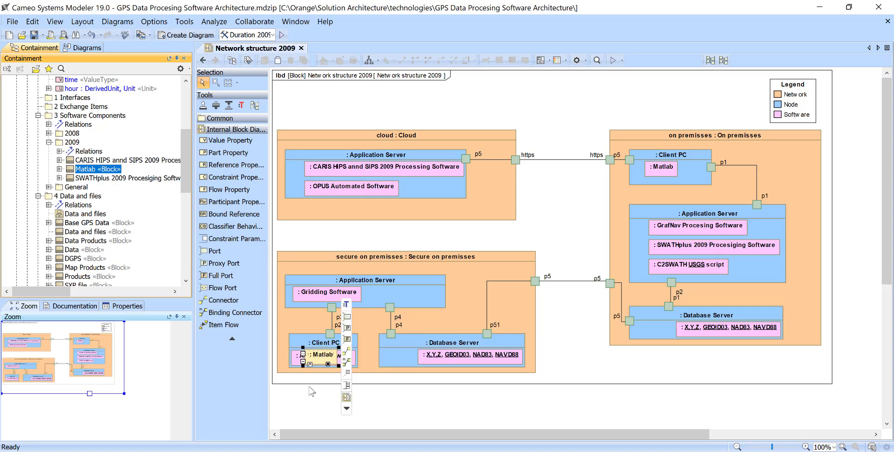
pyautogui.click(309, 388)
pyautogui.click(343, 343)
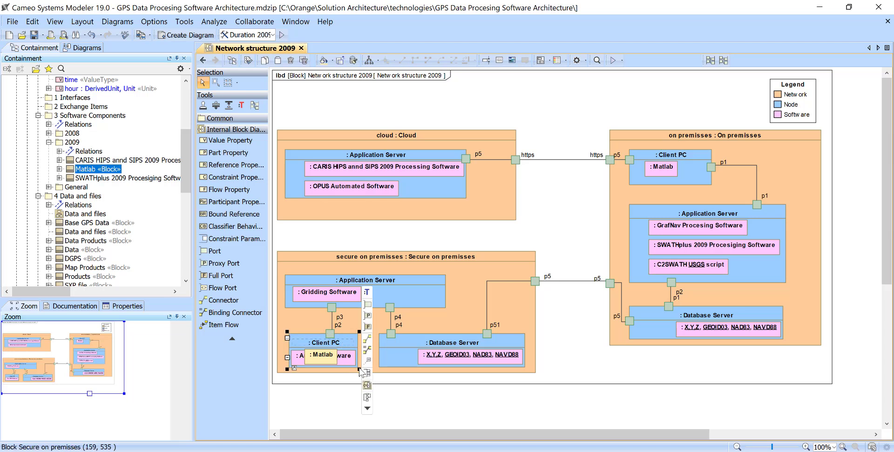
pyautogui.moveTo(360, 370); pyautogui.dragTo(360, 390)
pyautogui.moveTo(321, 358); pyautogui.dragTo(308, 373)
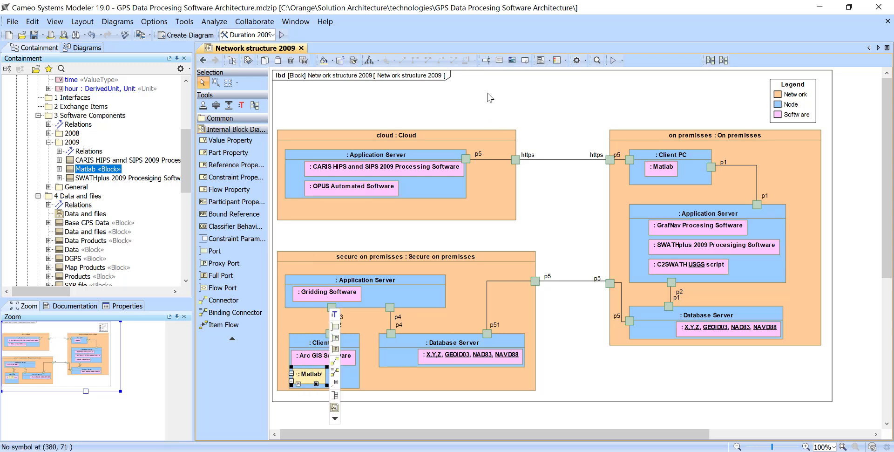
# Apply the Software legend item to the new Matlab part in the secure on premisses Client PC
pyautogui.rightClick(311, 380)
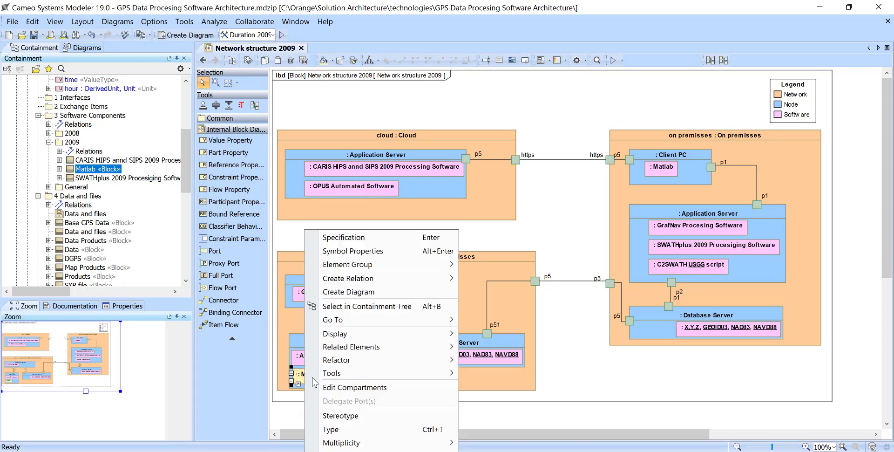
pyautogui.click(350, 451)
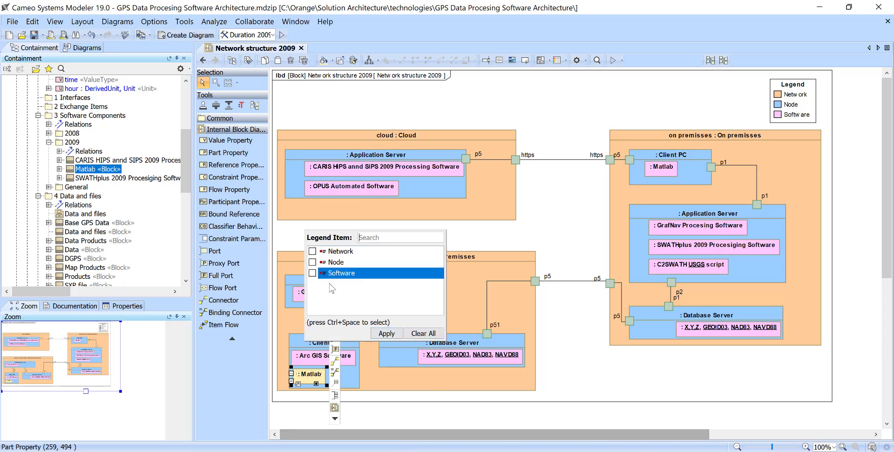
pyautogui.click(331, 273)
pyautogui.click(385, 332)
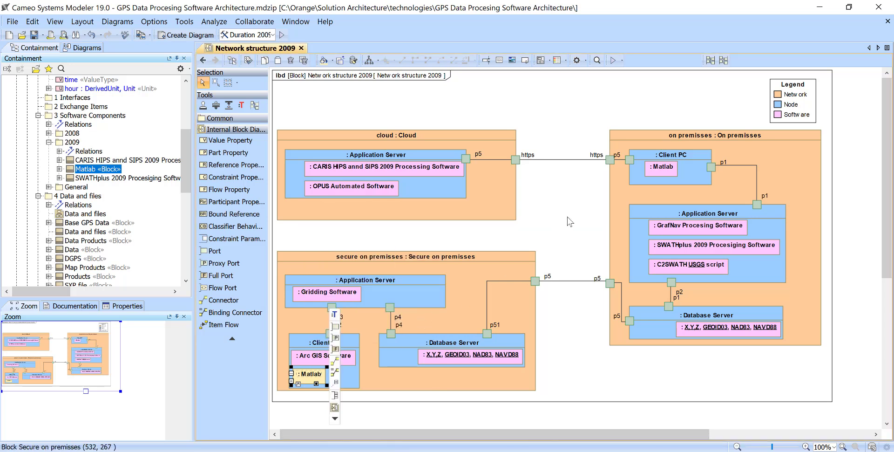
pyautogui.click(313, 375)
pyautogui.click(525, 219)
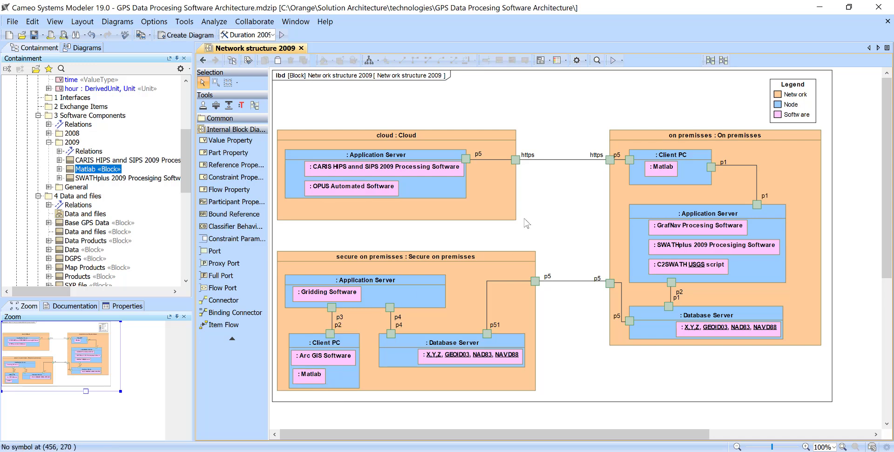
# Return to the overview diagram and go to its Network Deployment section
pyautogui.click(204, 61)
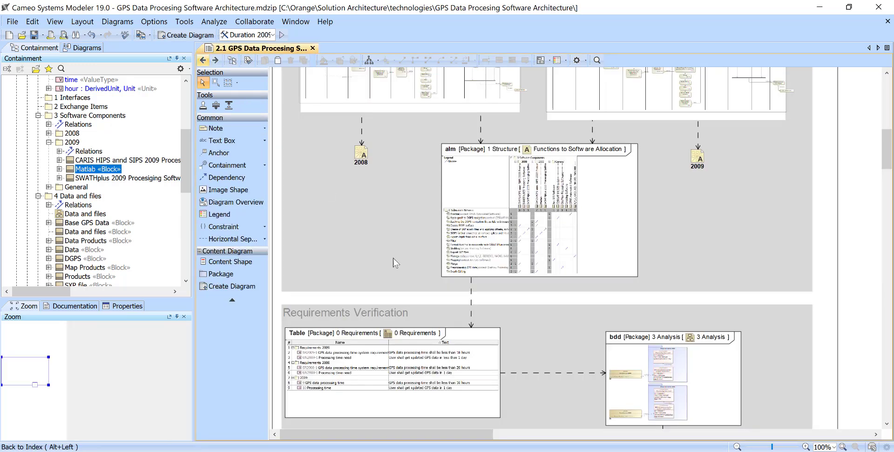
pyautogui.scroll(-4, 442, 333)
pyautogui.scroll(-2, 440, 330)
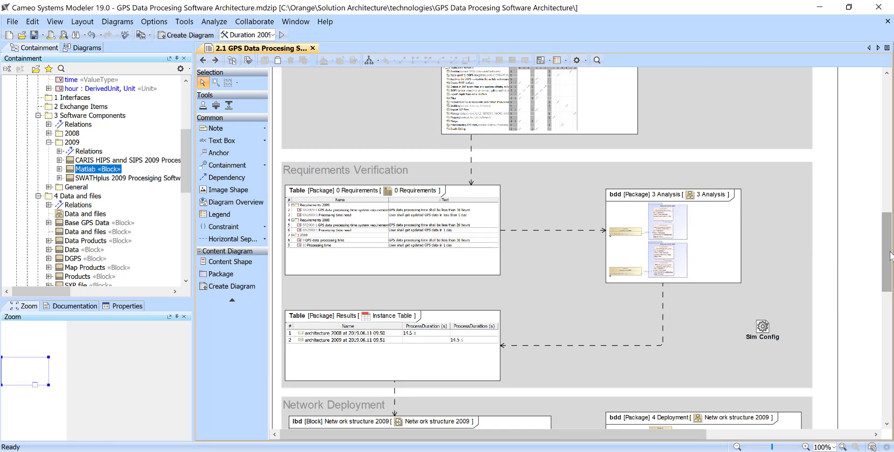
pyautogui.moveTo(890, 251); pyautogui.dragTo(892, 301)
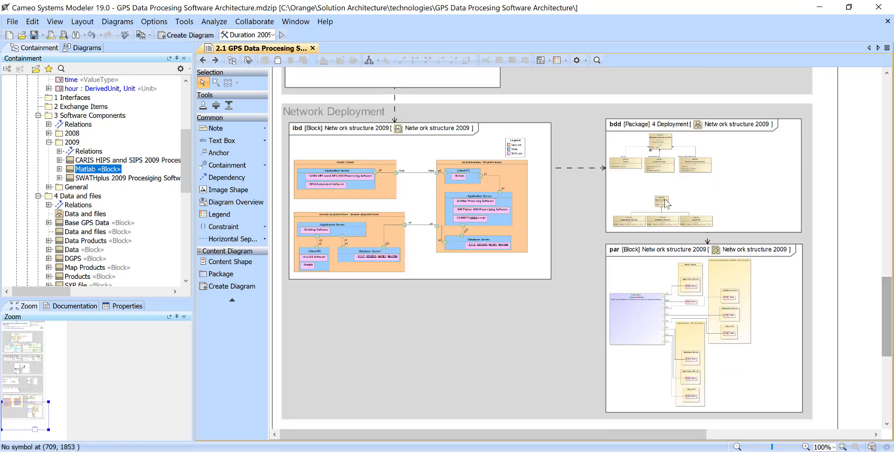
# Open the Network structure 2009 block definition diagram, examine its nodes' MTBF values, and return to the overview diagram
pyautogui.click(678, 211)
pyautogui.doubleClick(678, 210)
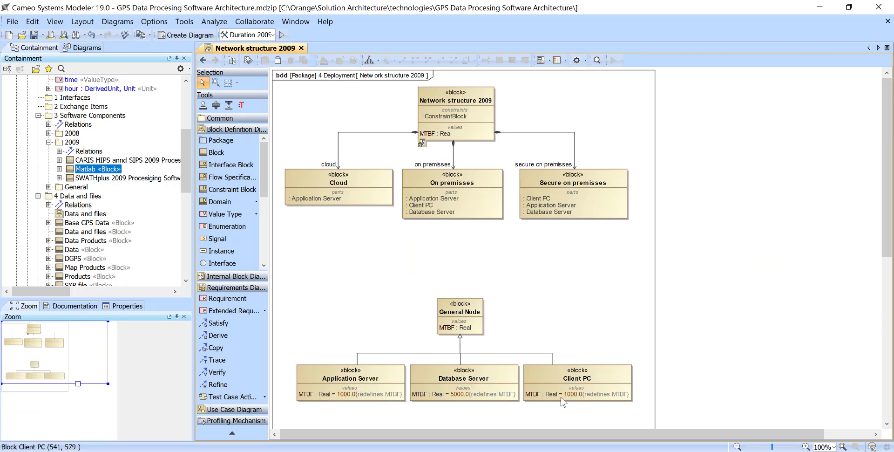
pyautogui.click(203, 60)
# Run a simulation of Network structure 2009 from its internal block diagram and check the calculated overall MTBF
pyautogui.scroll(-6, 680, 336)
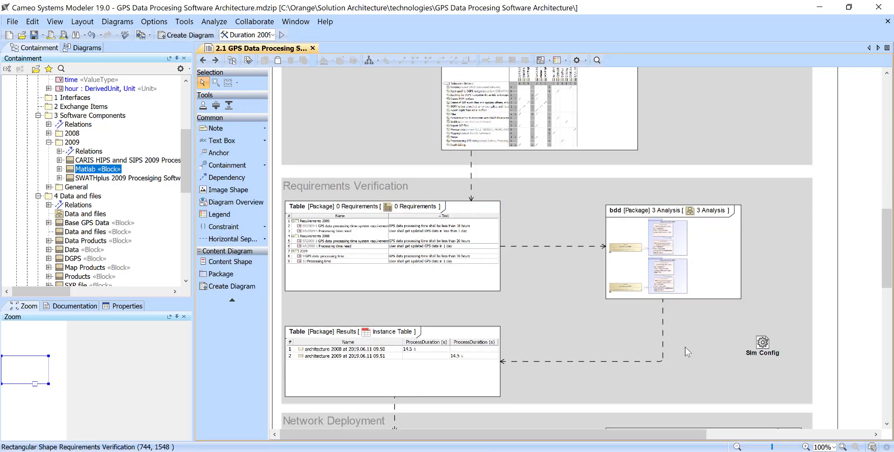
pyautogui.moveTo(884, 272); pyautogui.dragTo(884, 336)
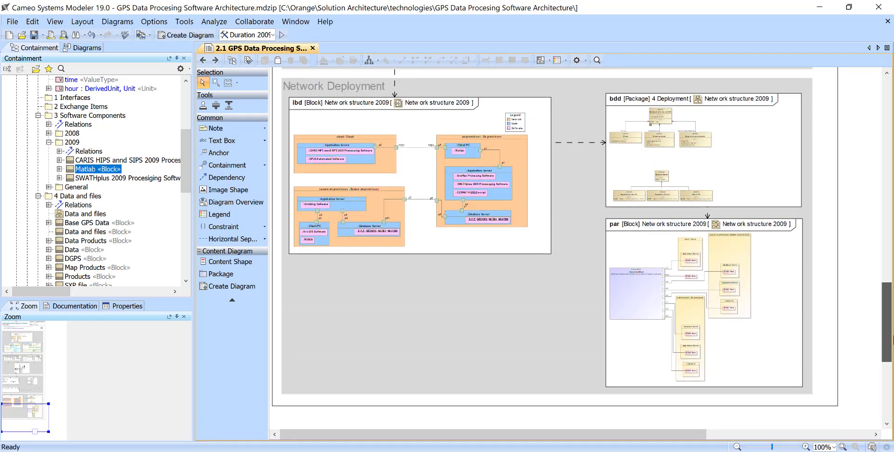
pyautogui.doubleClick(489, 128)
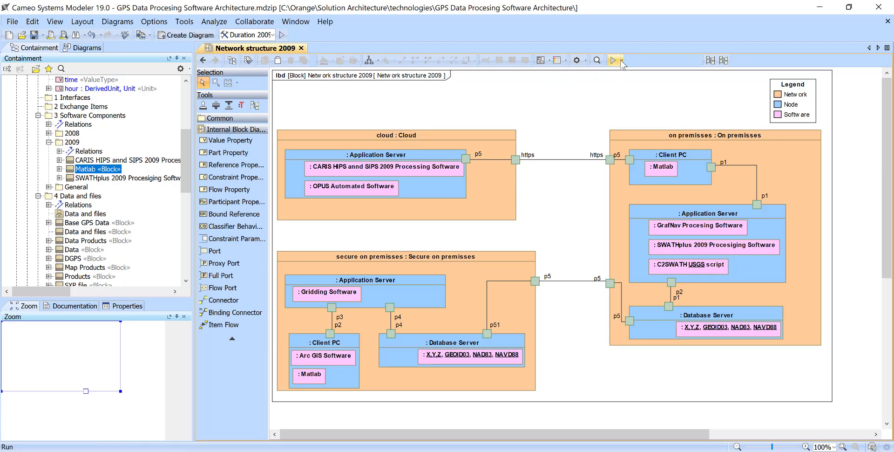
pyautogui.click(615, 61)
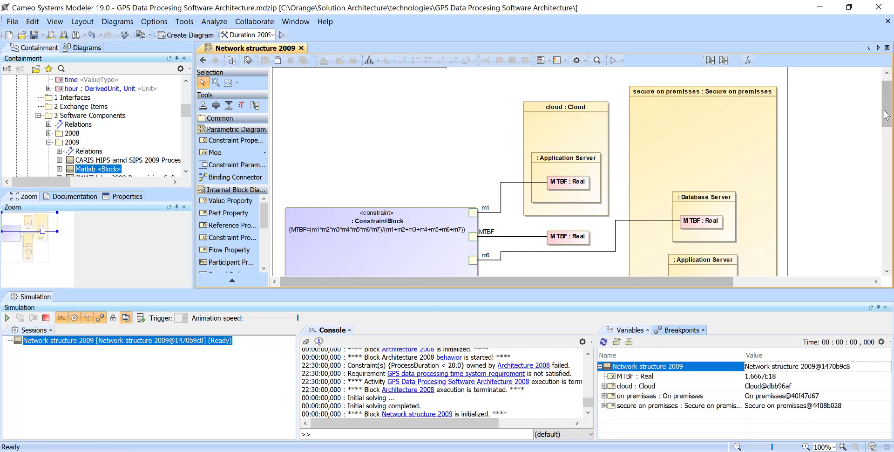
pyautogui.moveTo(886, 115)
pyautogui.mouseDown()
pyautogui.moveTo(887, 195)
pyautogui.moveTo(886, 113)
pyautogui.mouseUp()
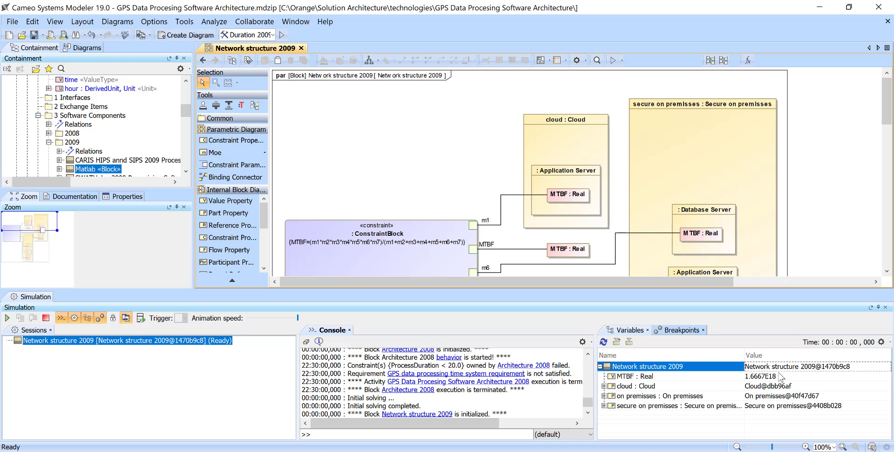
# Terminate the Network structure 2009 simulation with its window closed, and return to the overview diagram
pyautogui.click(45, 318)
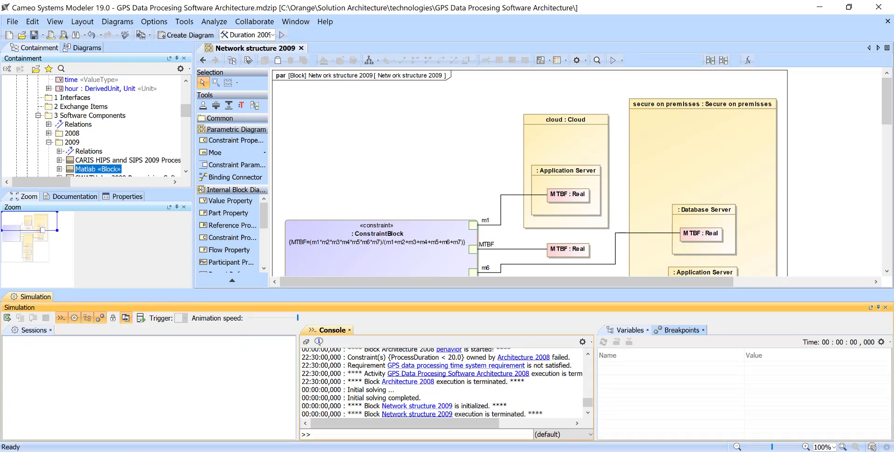
pyautogui.click(885, 307)
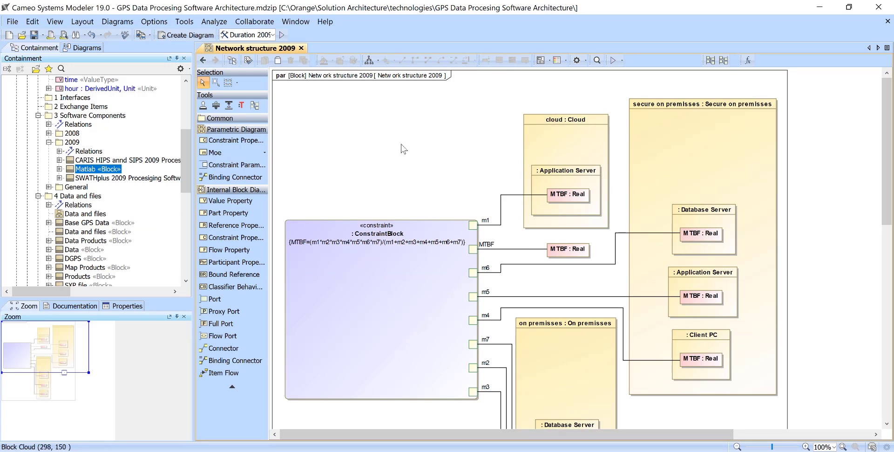
pyautogui.click(203, 60)
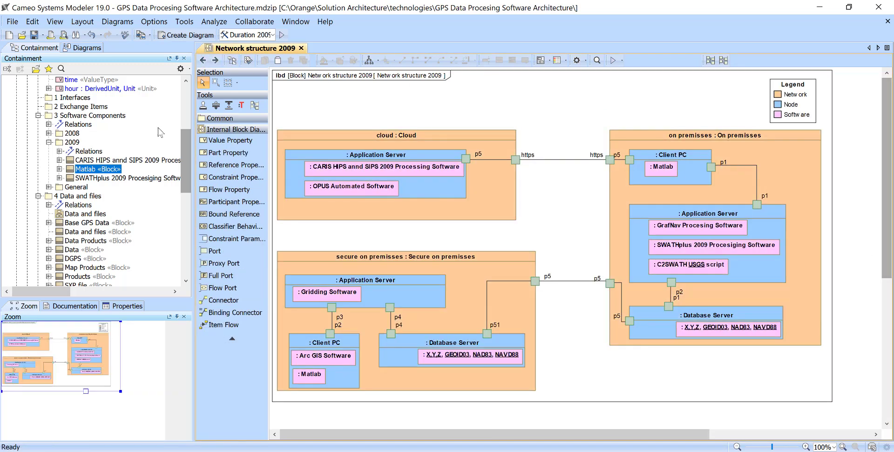
pyautogui.click(203, 60)
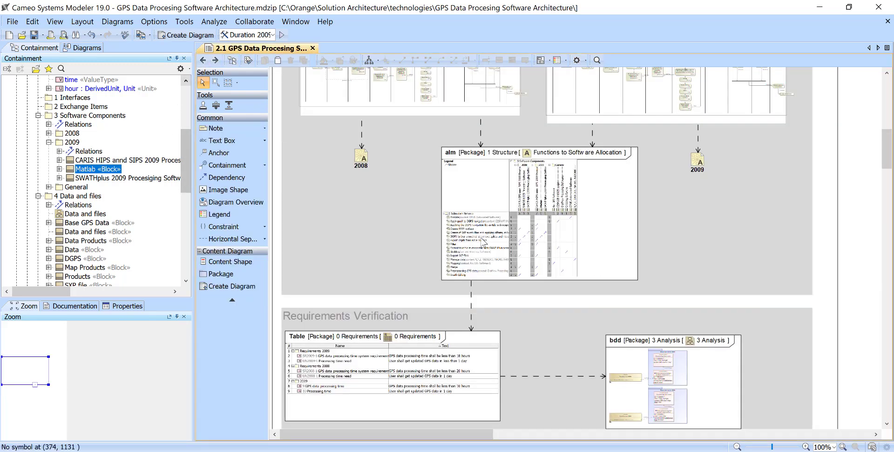
# Open the Index diagram from the overview and examine the MagicGrid framework's domains and pillars, including where 2.1 GPS Data Procesing Software Architecture sits
pyautogui.moveTo(887, 253); pyautogui.dragTo(886, 91)
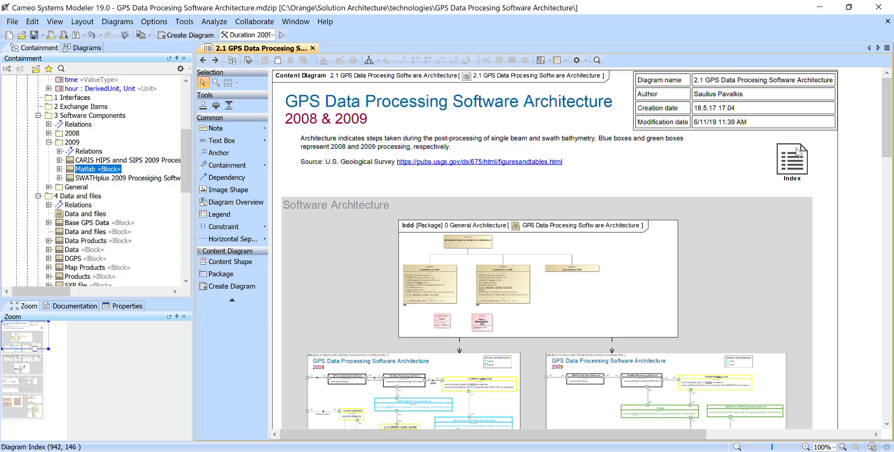
pyautogui.doubleClick(793, 160)
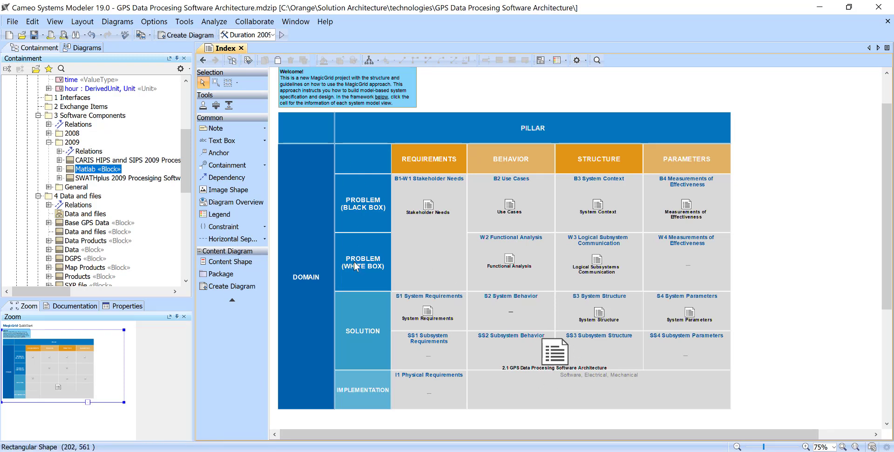
pyautogui.scroll(2, 504, 127)
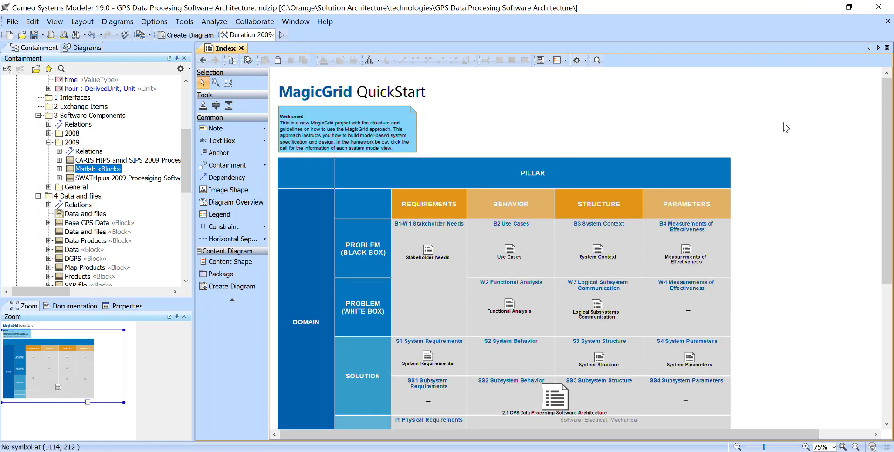
pyautogui.scroll(-2, 741, 132)
pyautogui.scroll(2, 792, 131)
pyautogui.scroll(-2, 800, 134)
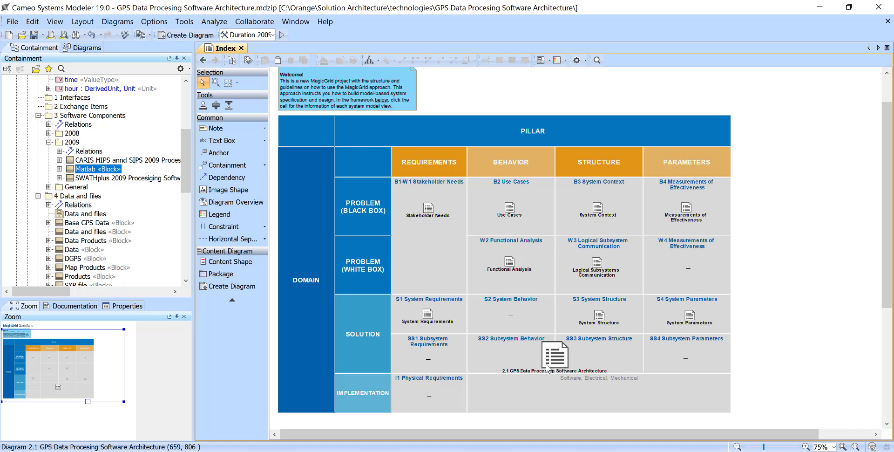
pyautogui.scroll(3, 548, 368)
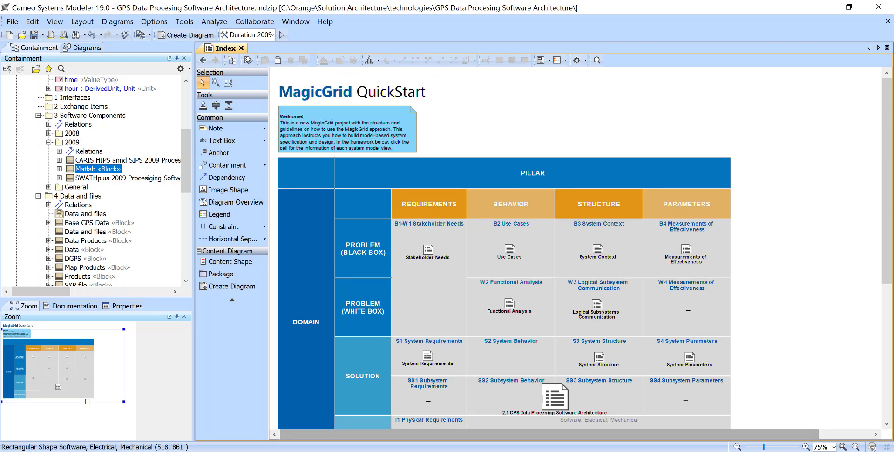